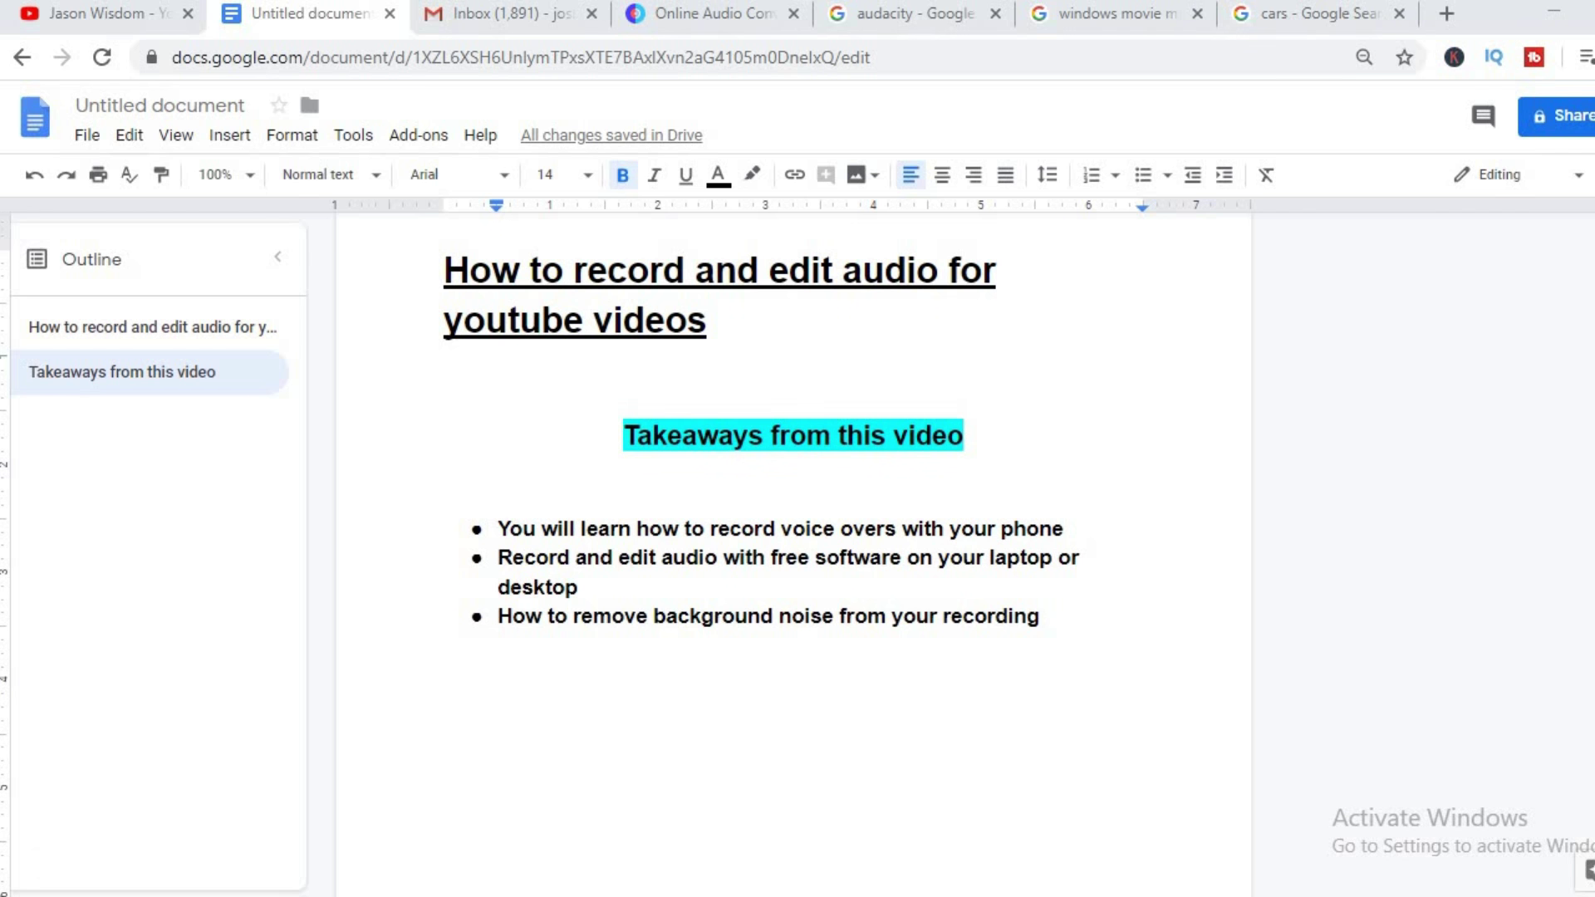
# - Leave the audio-editing notes document for the YouTube channel tab
pyautogui.click(72, 10)
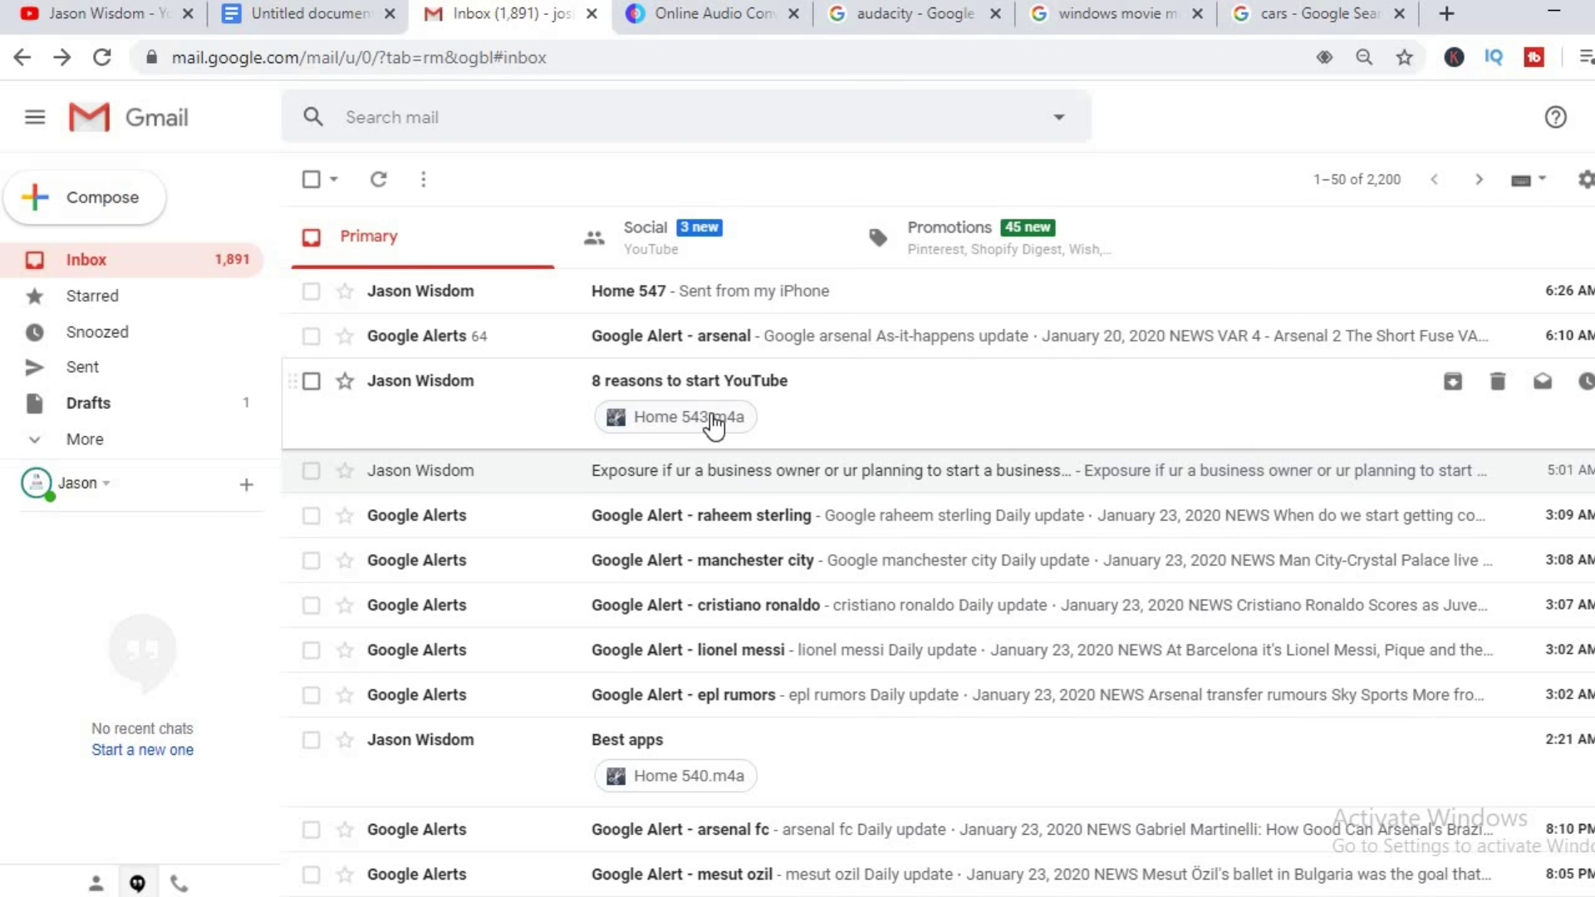
# - Download the Home 543.m4a attachment from its preview and return to the inbox
pyautogui.click(711, 422)
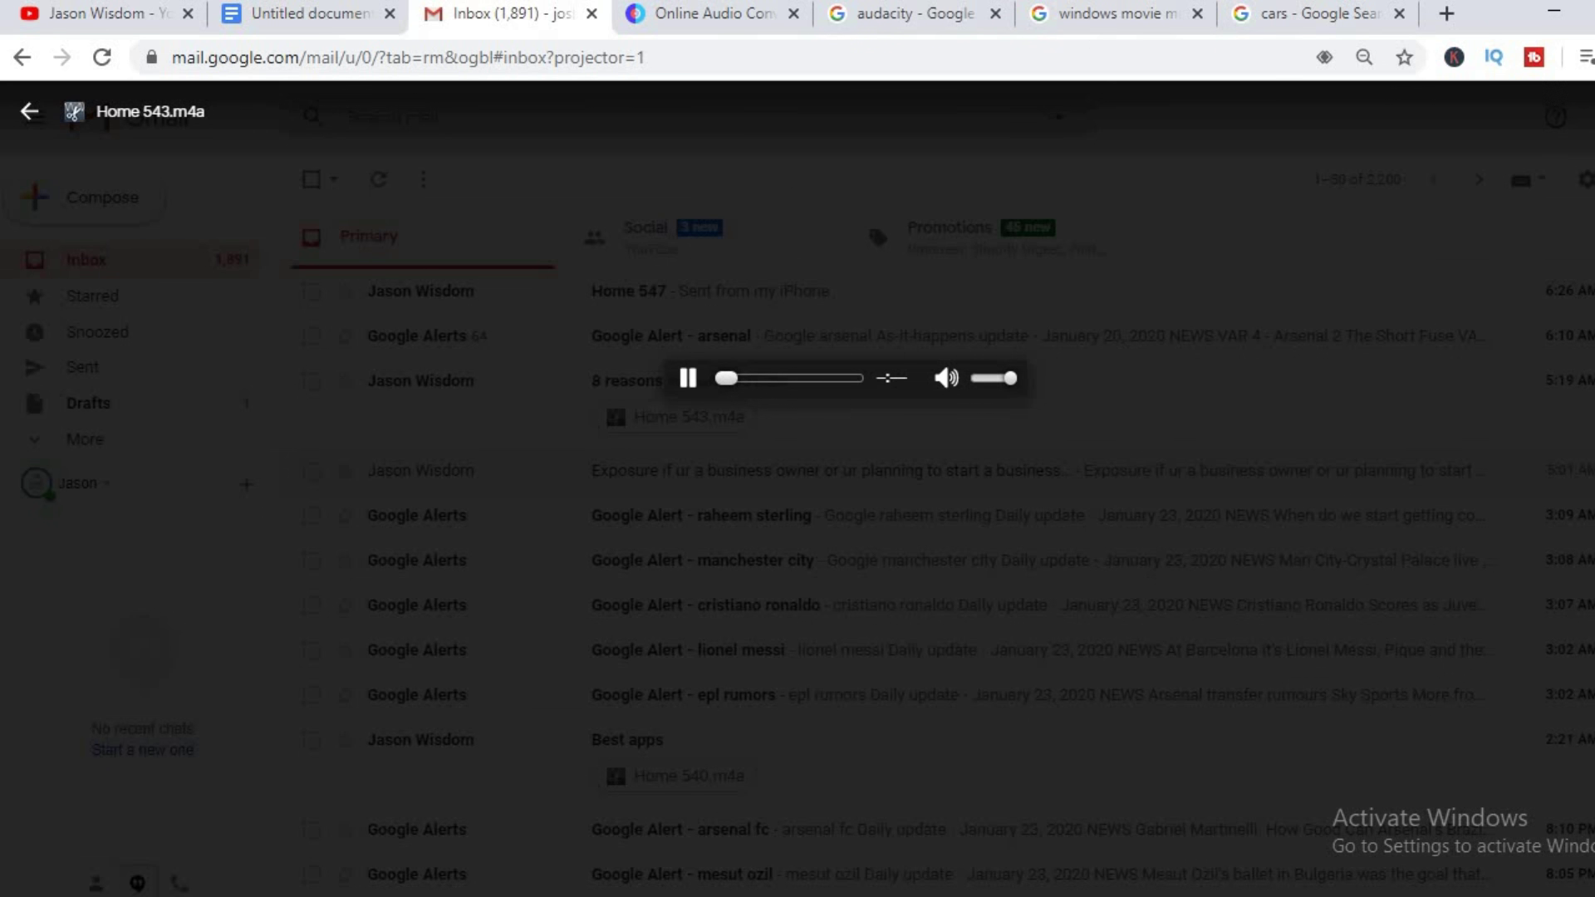
pyautogui.click(1553, 112)
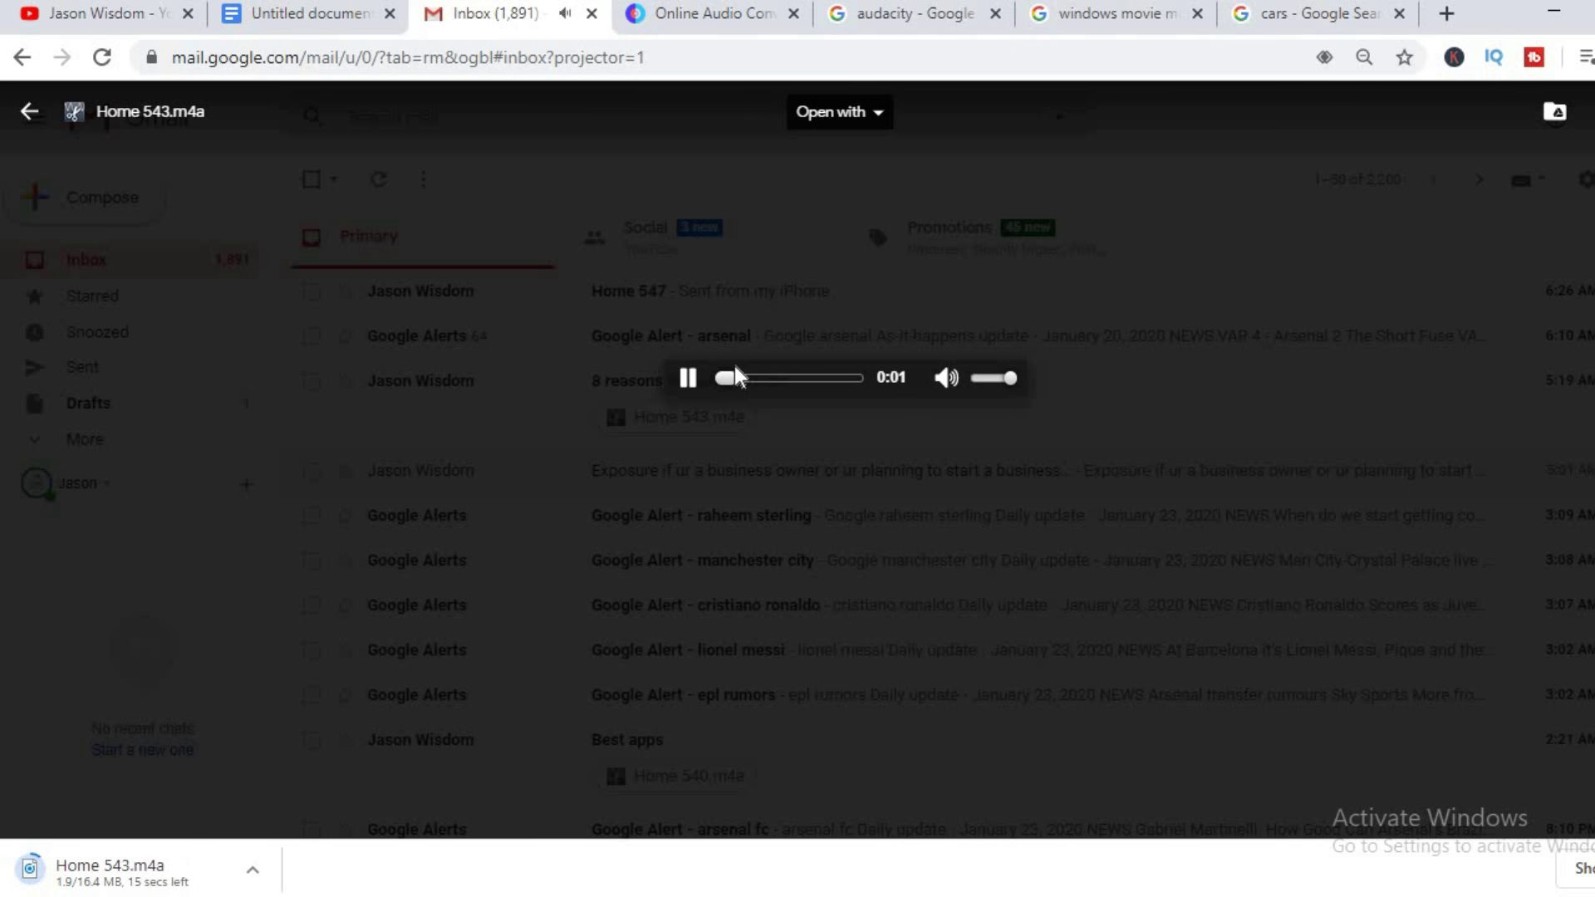
pyautogui.click(310, 427)
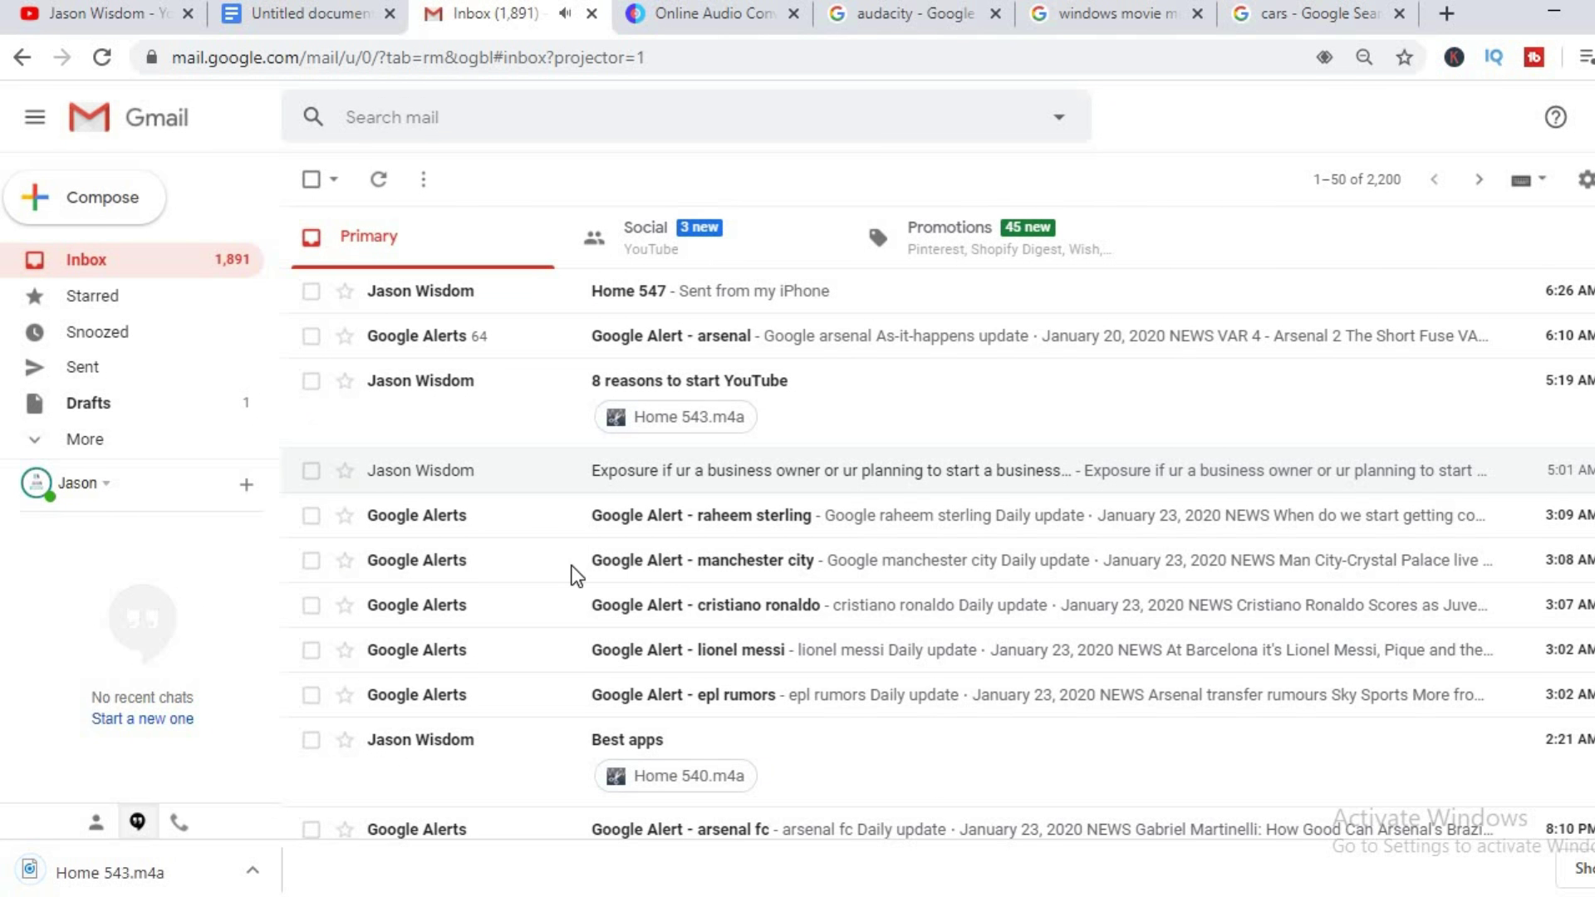
# - Convert Home 543.m4a to a Best-quality 320 kbps mp3 and download the result
pyautogui.click(716, 15)
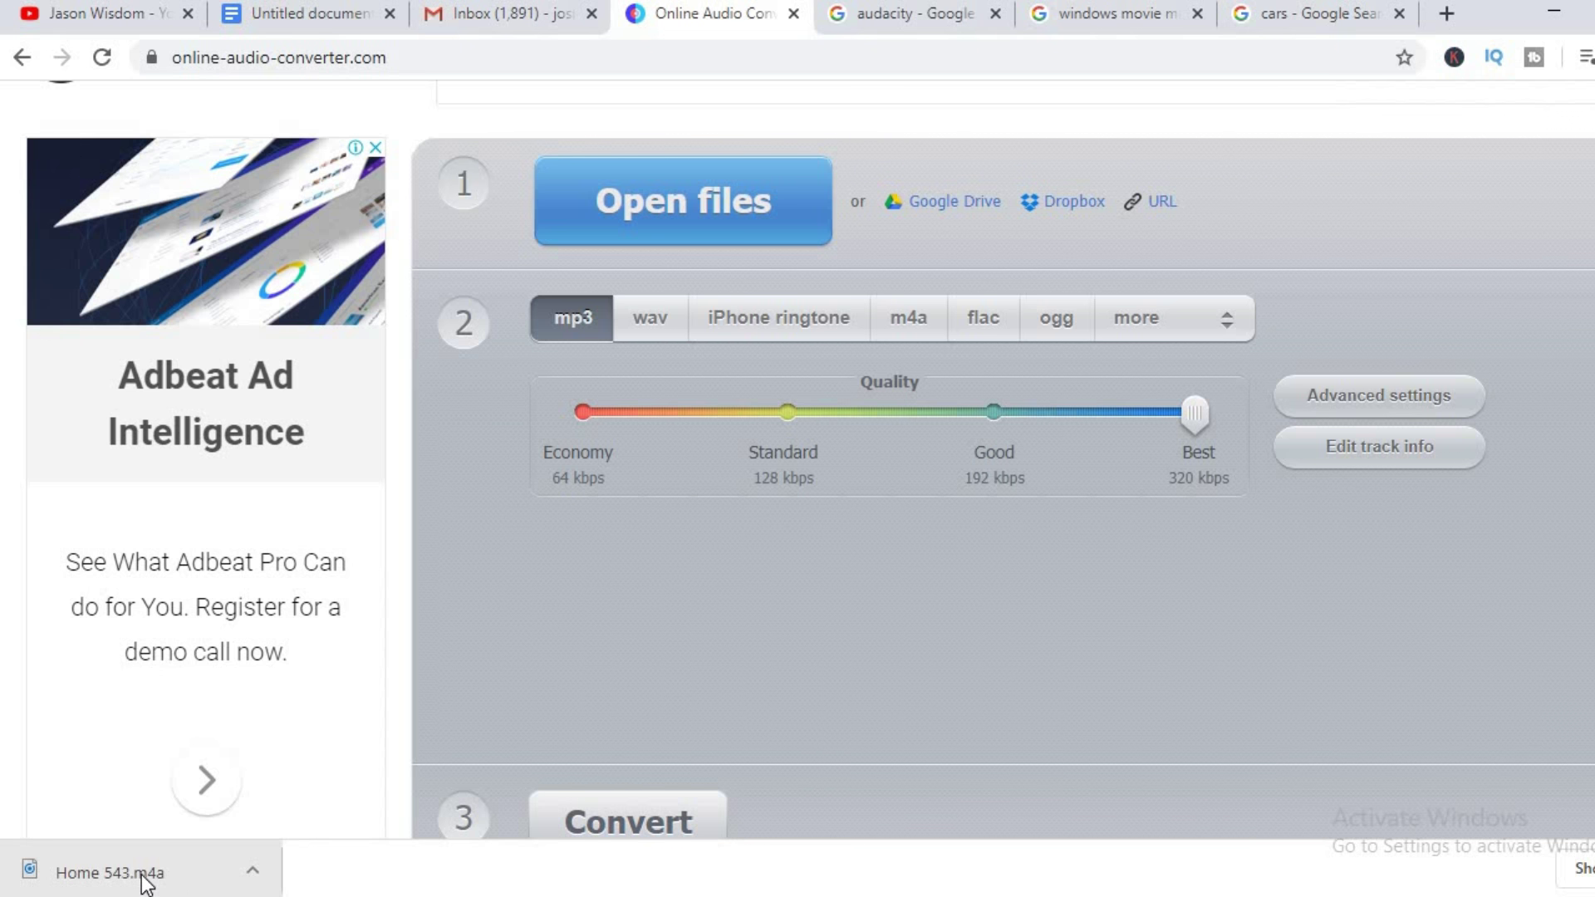
pyautogui.moveTo(145, 882); pyautogui.dragTo(666, 201)
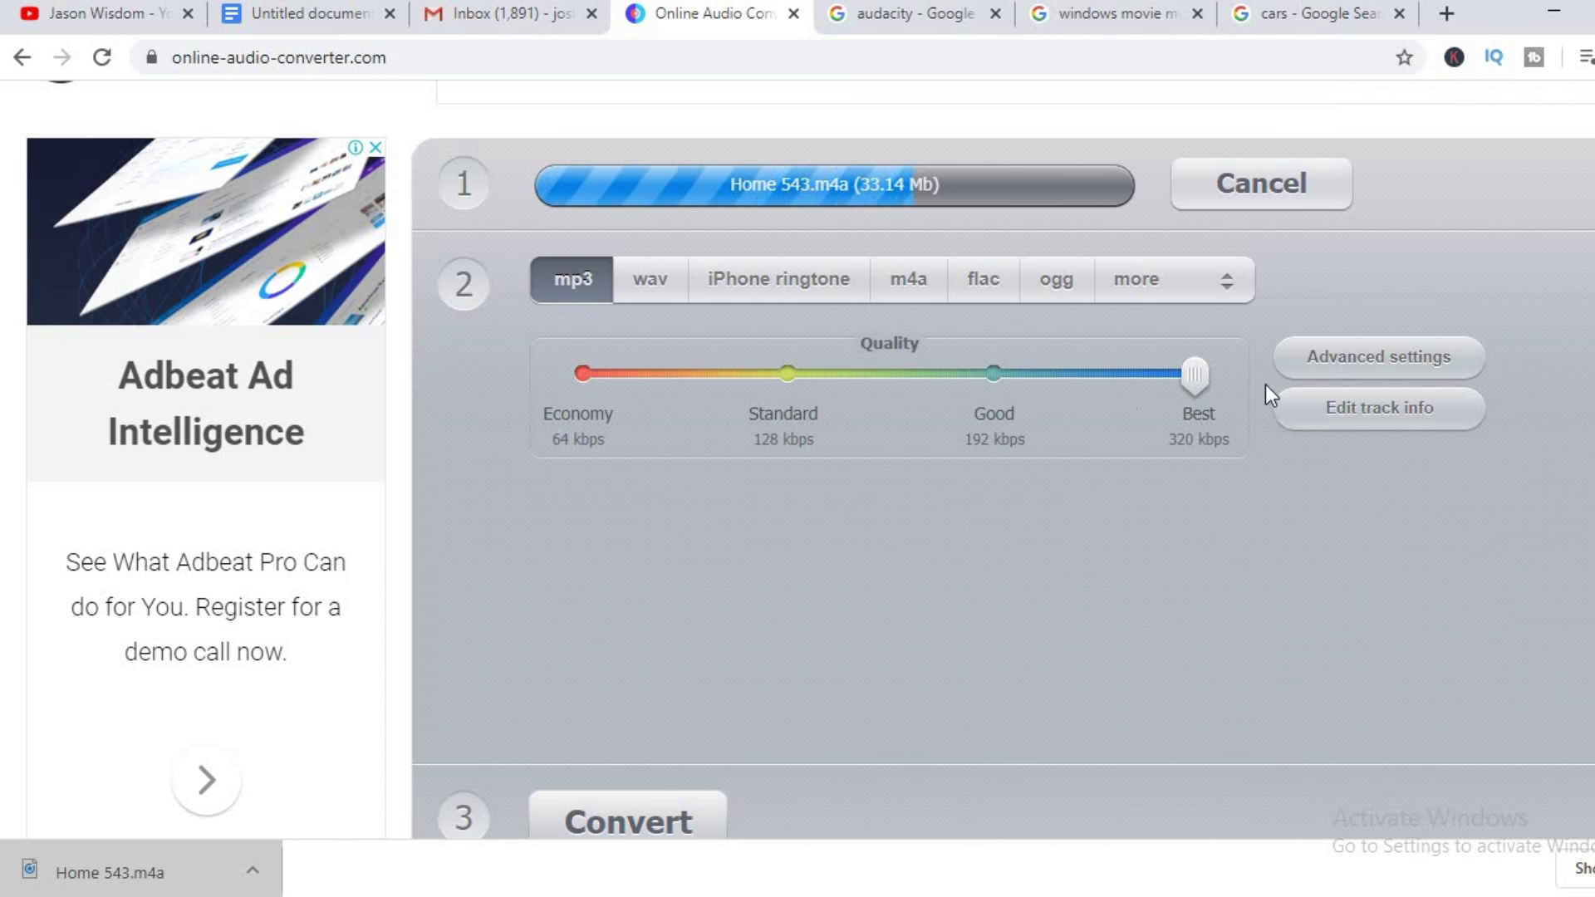
pyautogui.moveTo(1082, 407); pyautogui.dragTo(1204, 404)
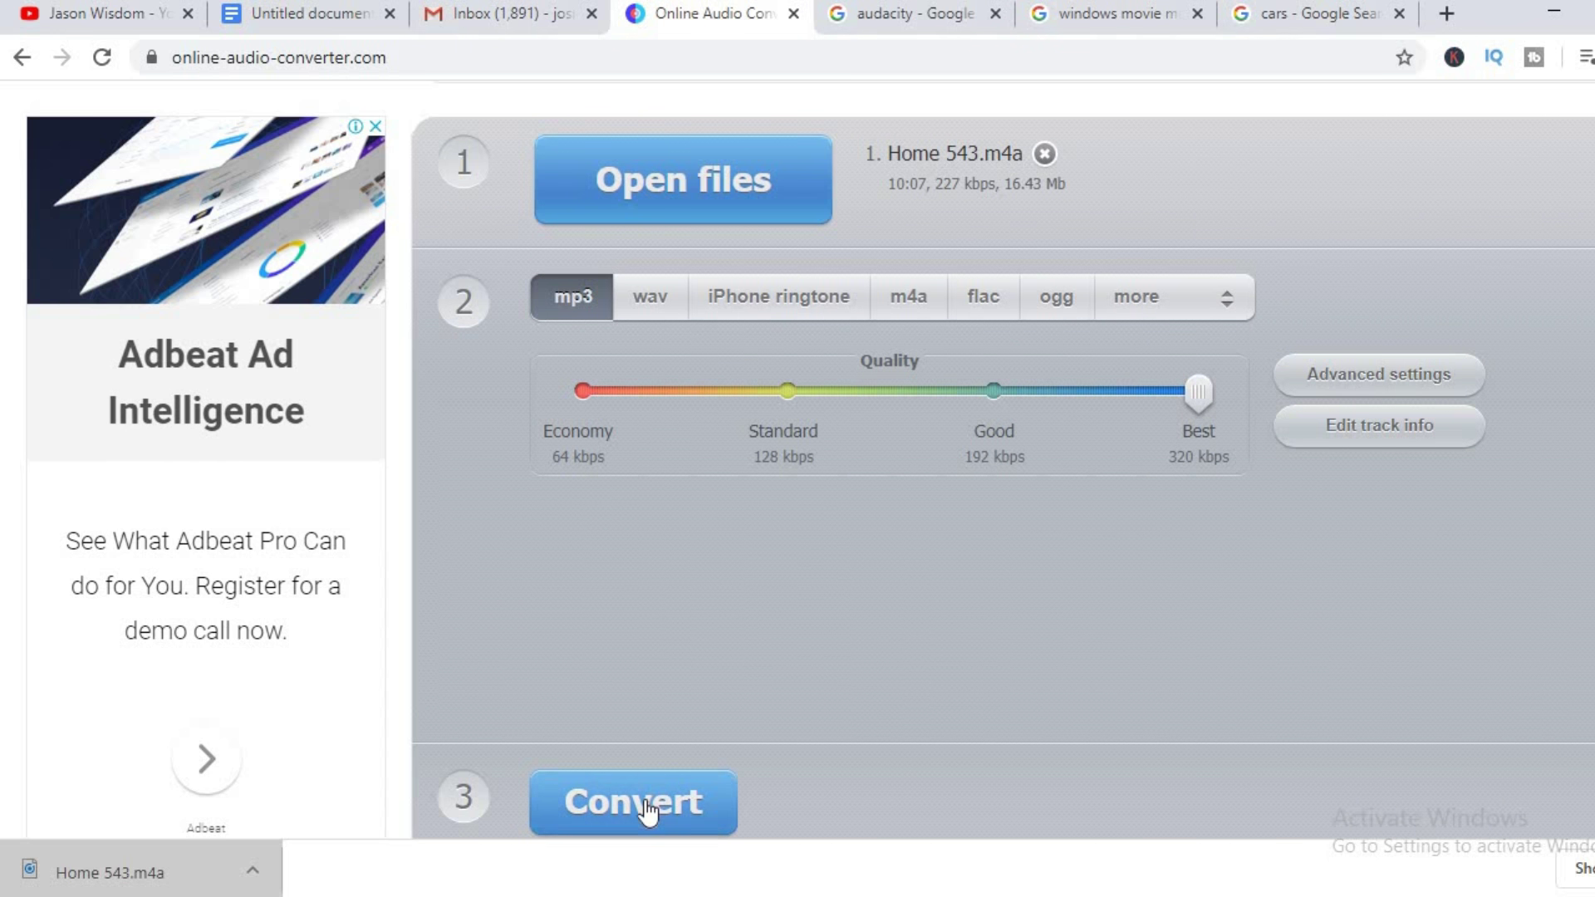
pyautogui.click(646, 804)
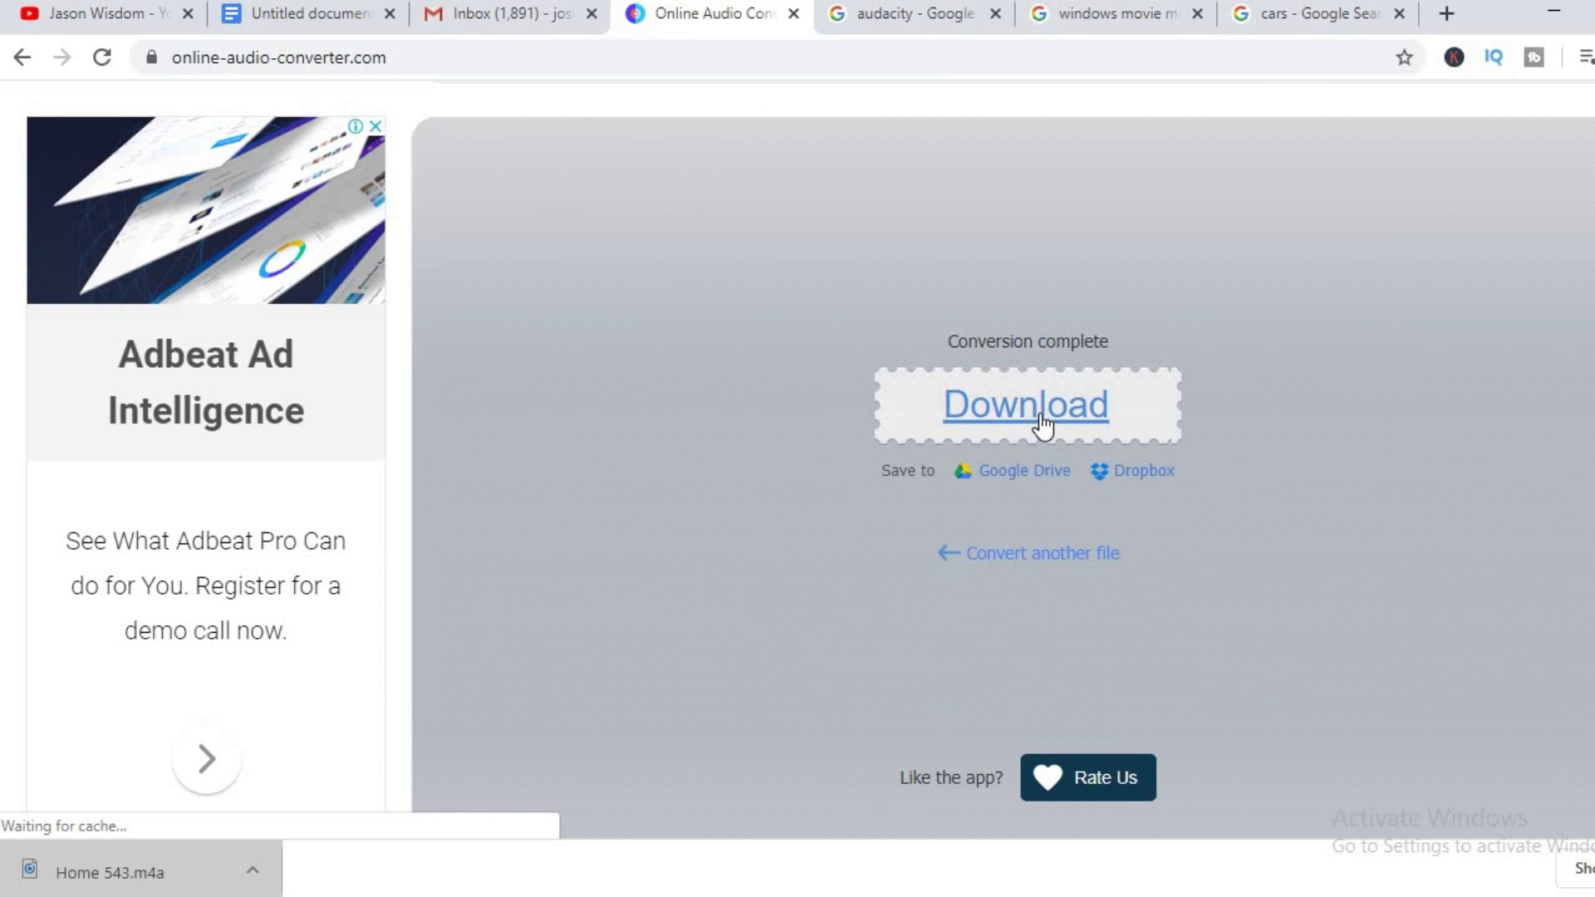
pyautogui.click(1043, 425)
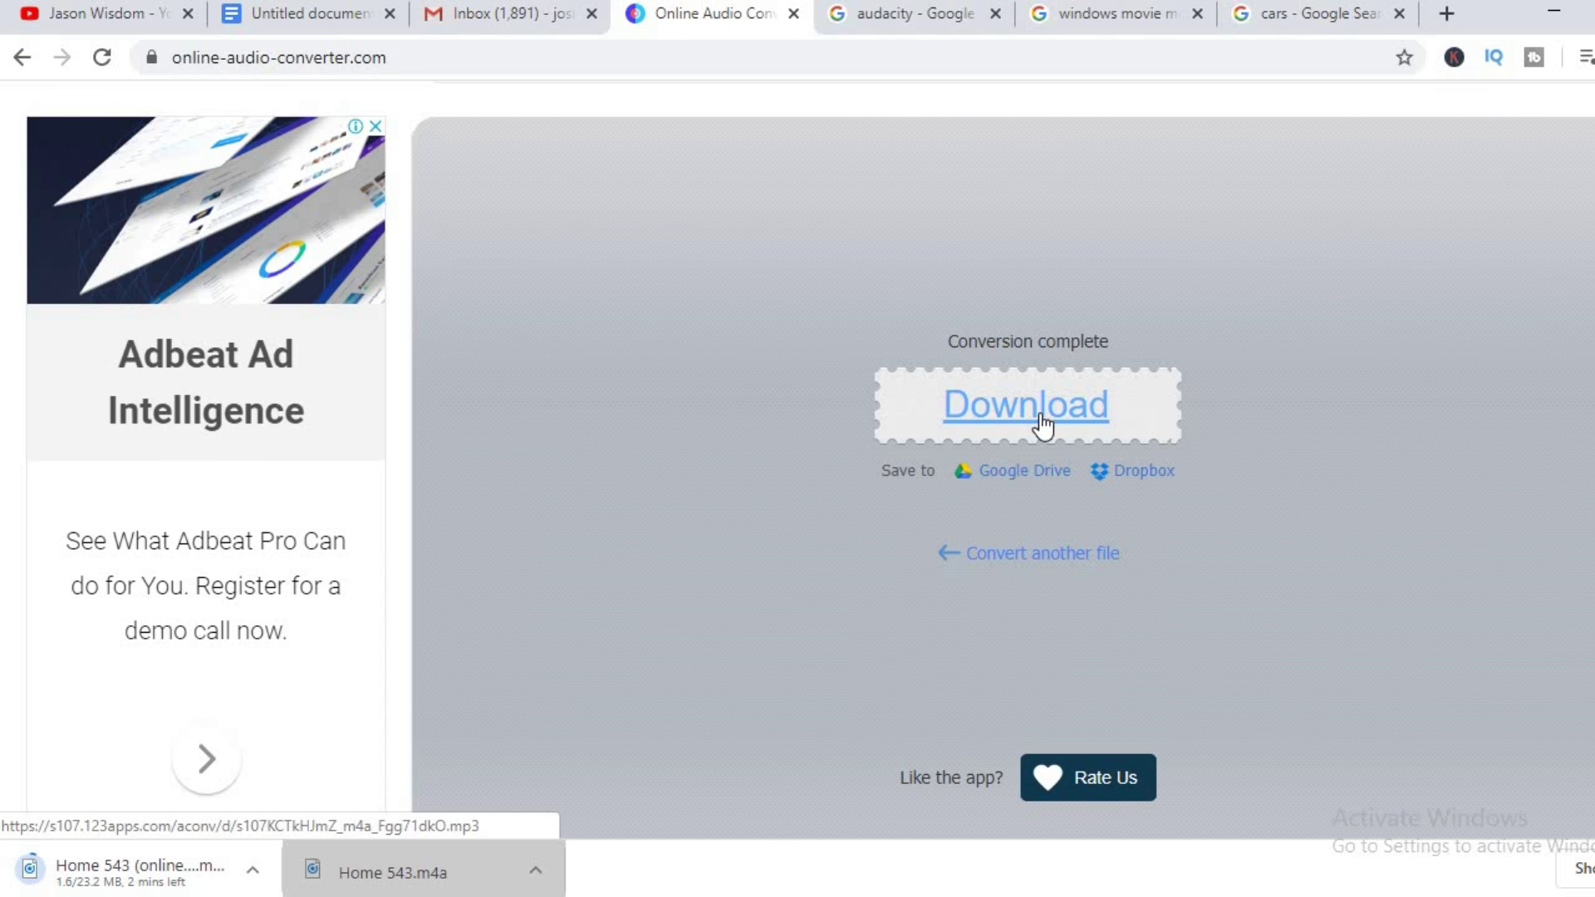
# - Look over the Google search results for audacity
pyautogui.click(903, 22)
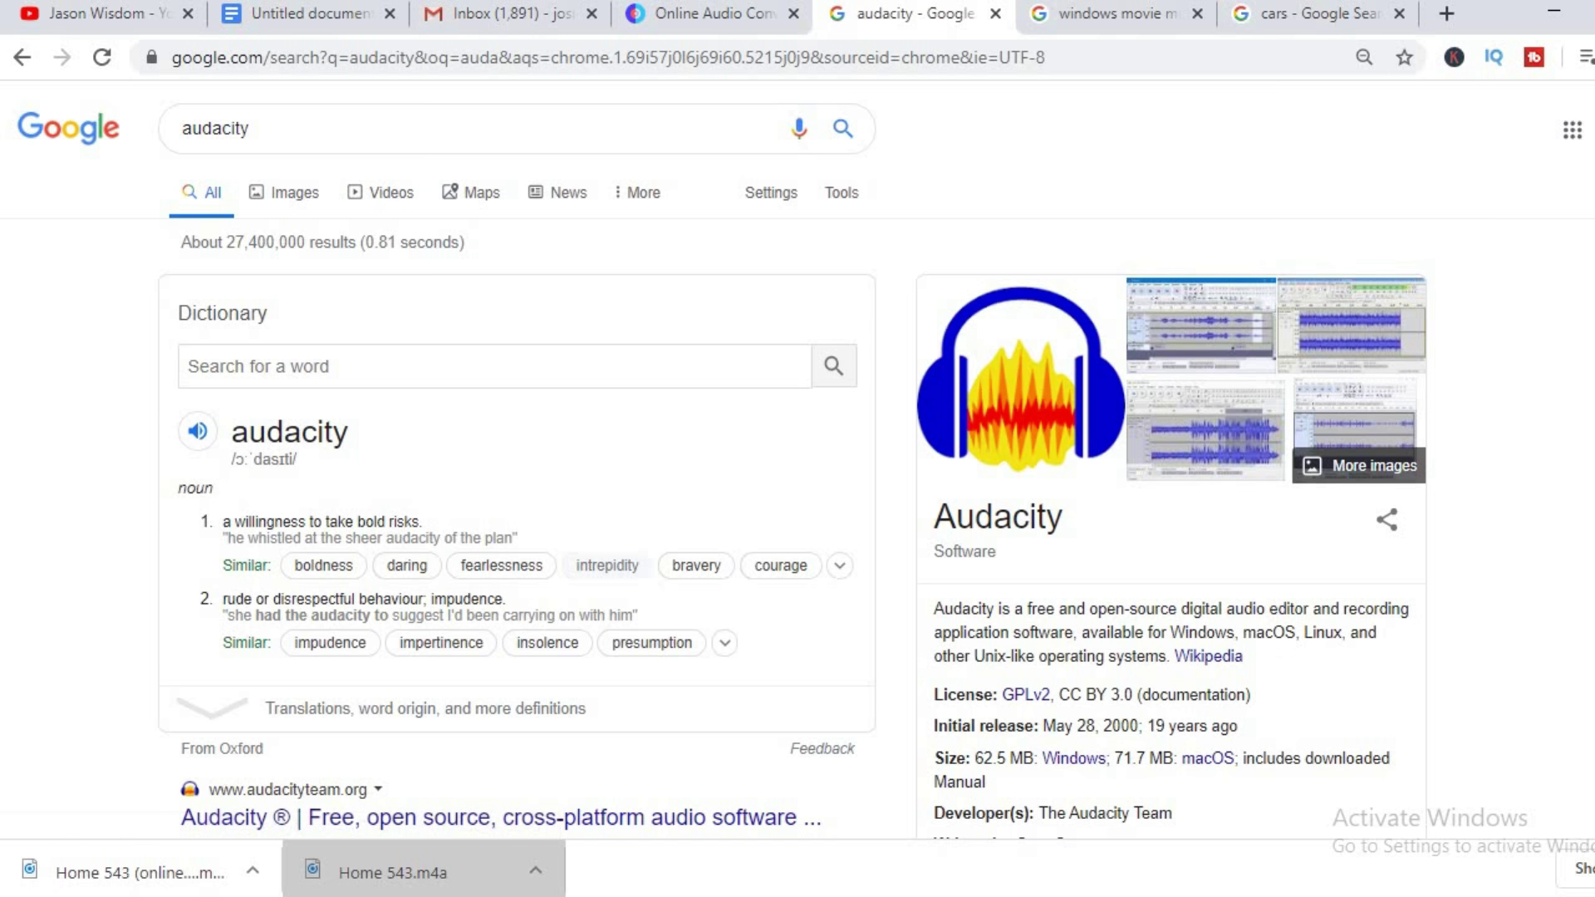
pyautogui.scroll(-2, 797, 461)
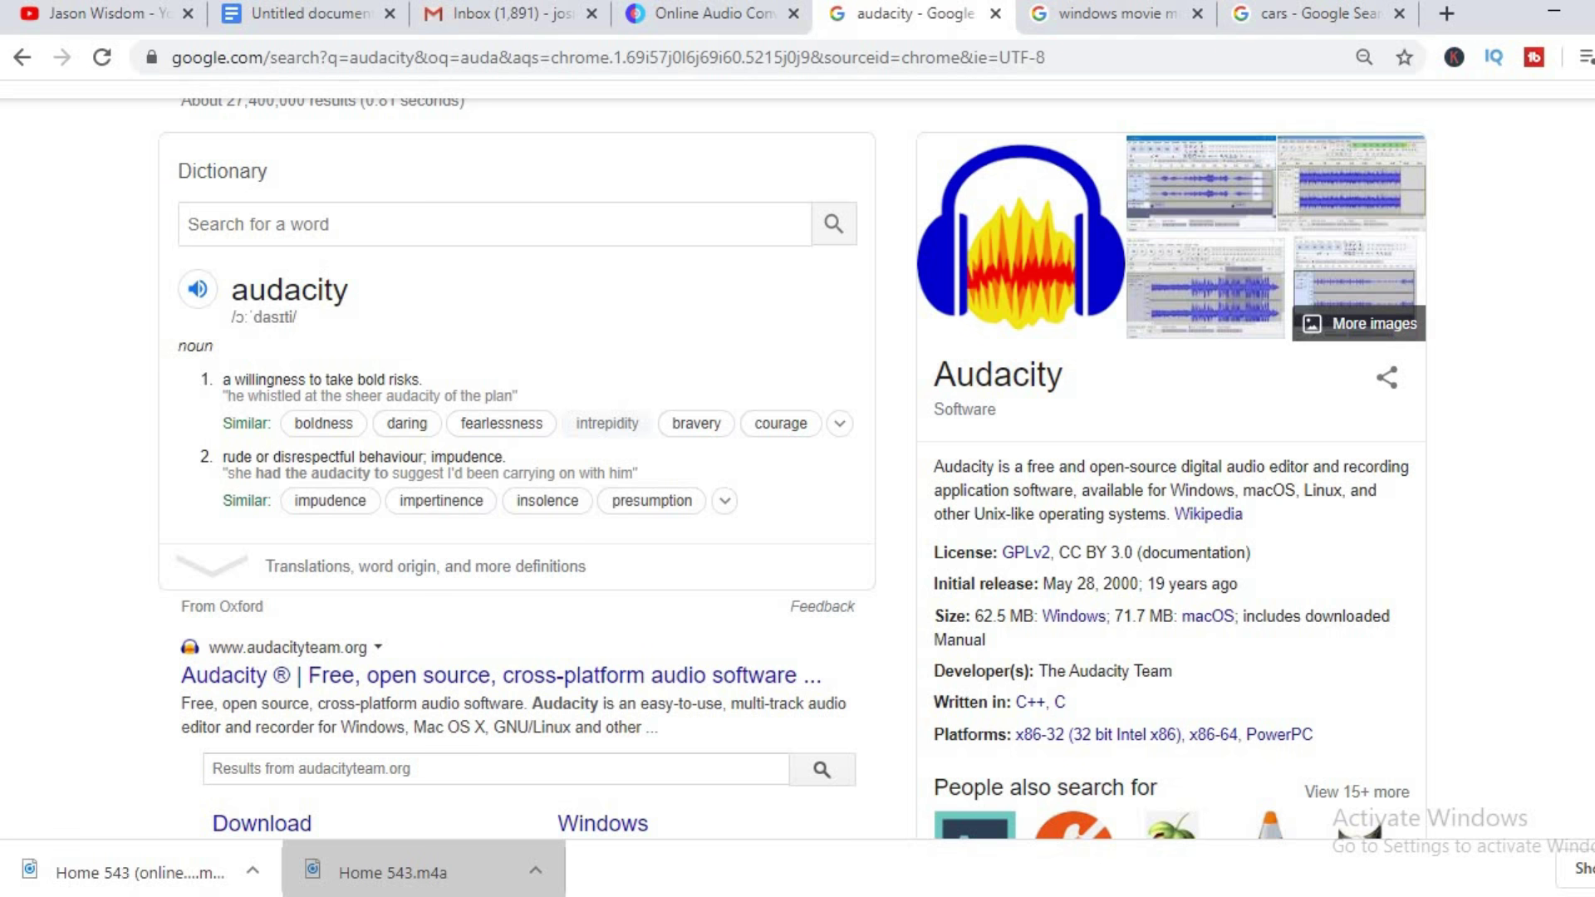
pyautogui.scroll(2, 797, 461)
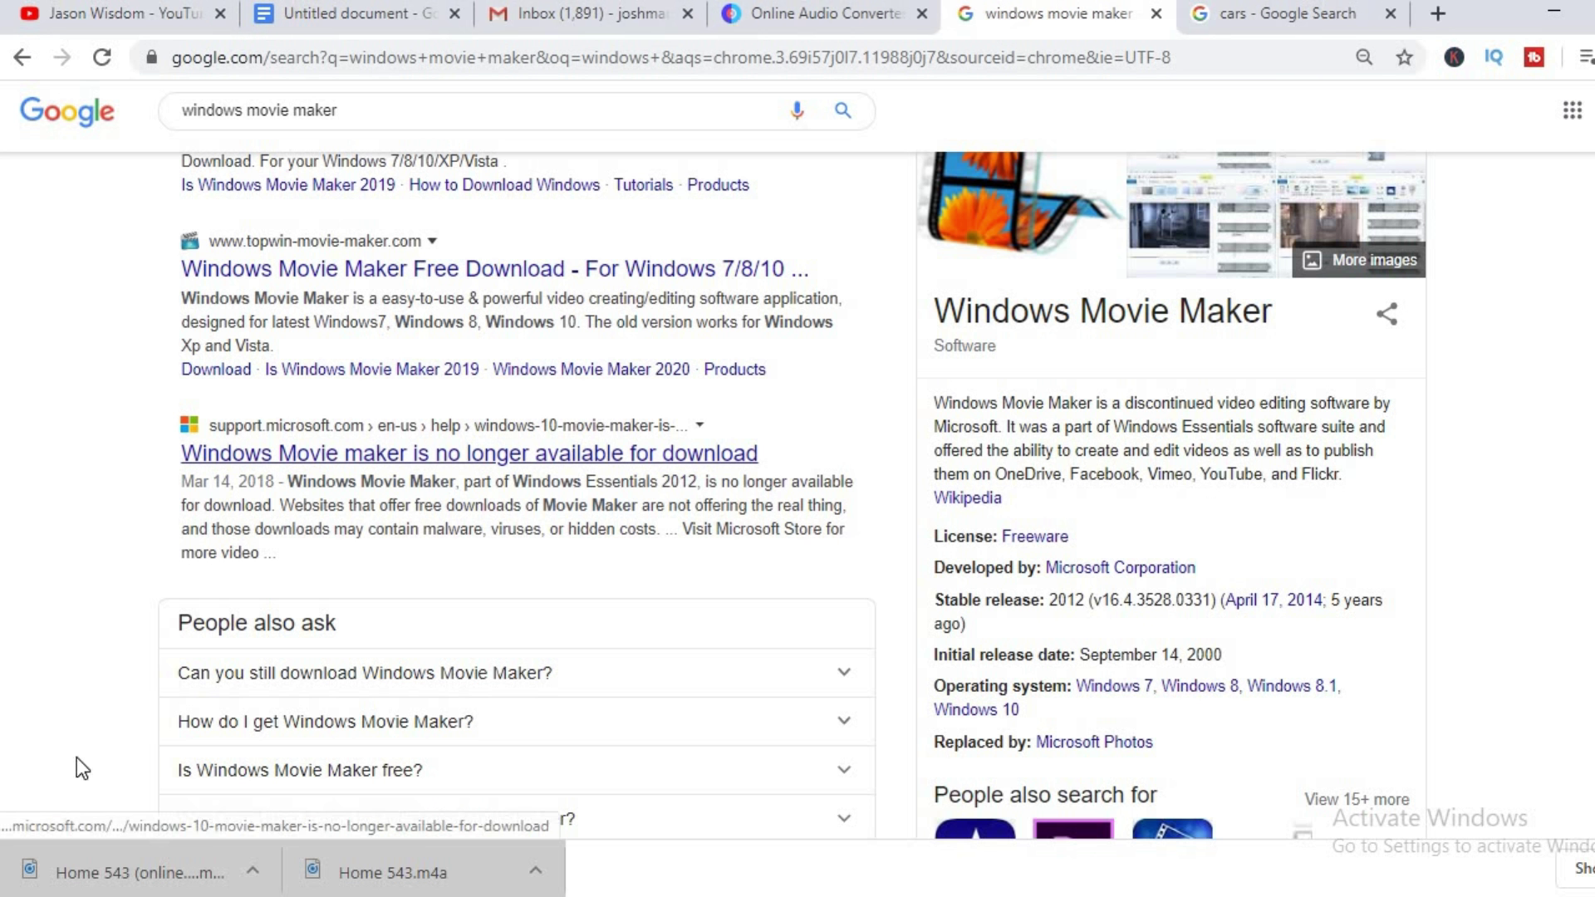
# - Drag the Home 543 mp3 from the download bar into Audacity as a stereo track
pyautogui.moveTo(90, 863); pyautogui.dragTo(849, 437)
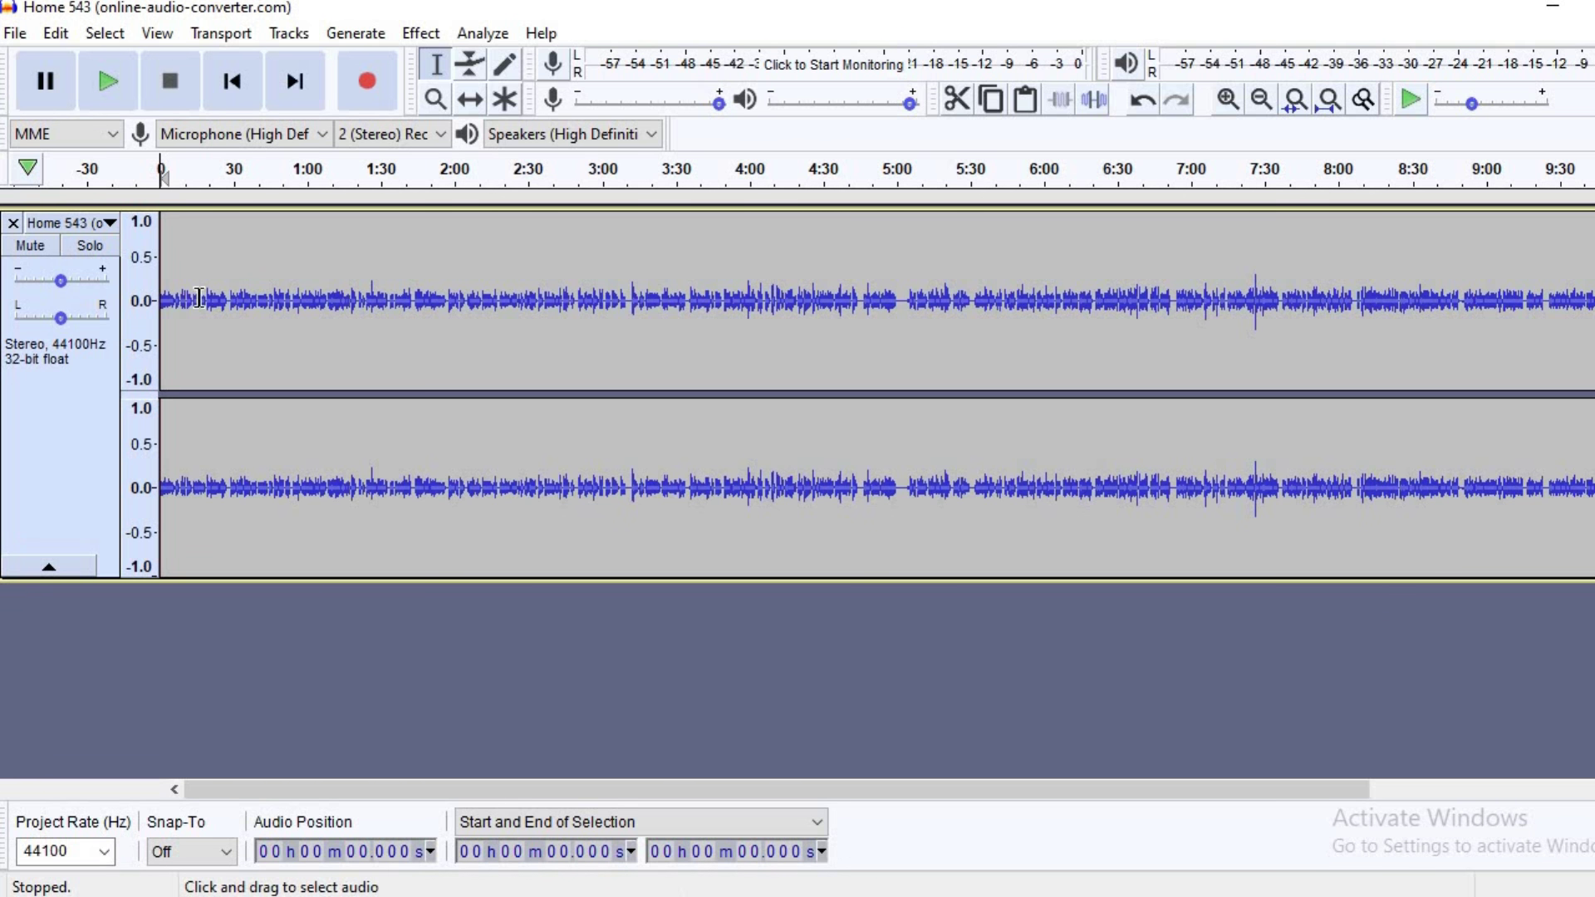
# - Import the Home 442 (online-audio-converter.com) mp3 from Downloads via File > Import > Audio
pyautogui.click(15, 33)
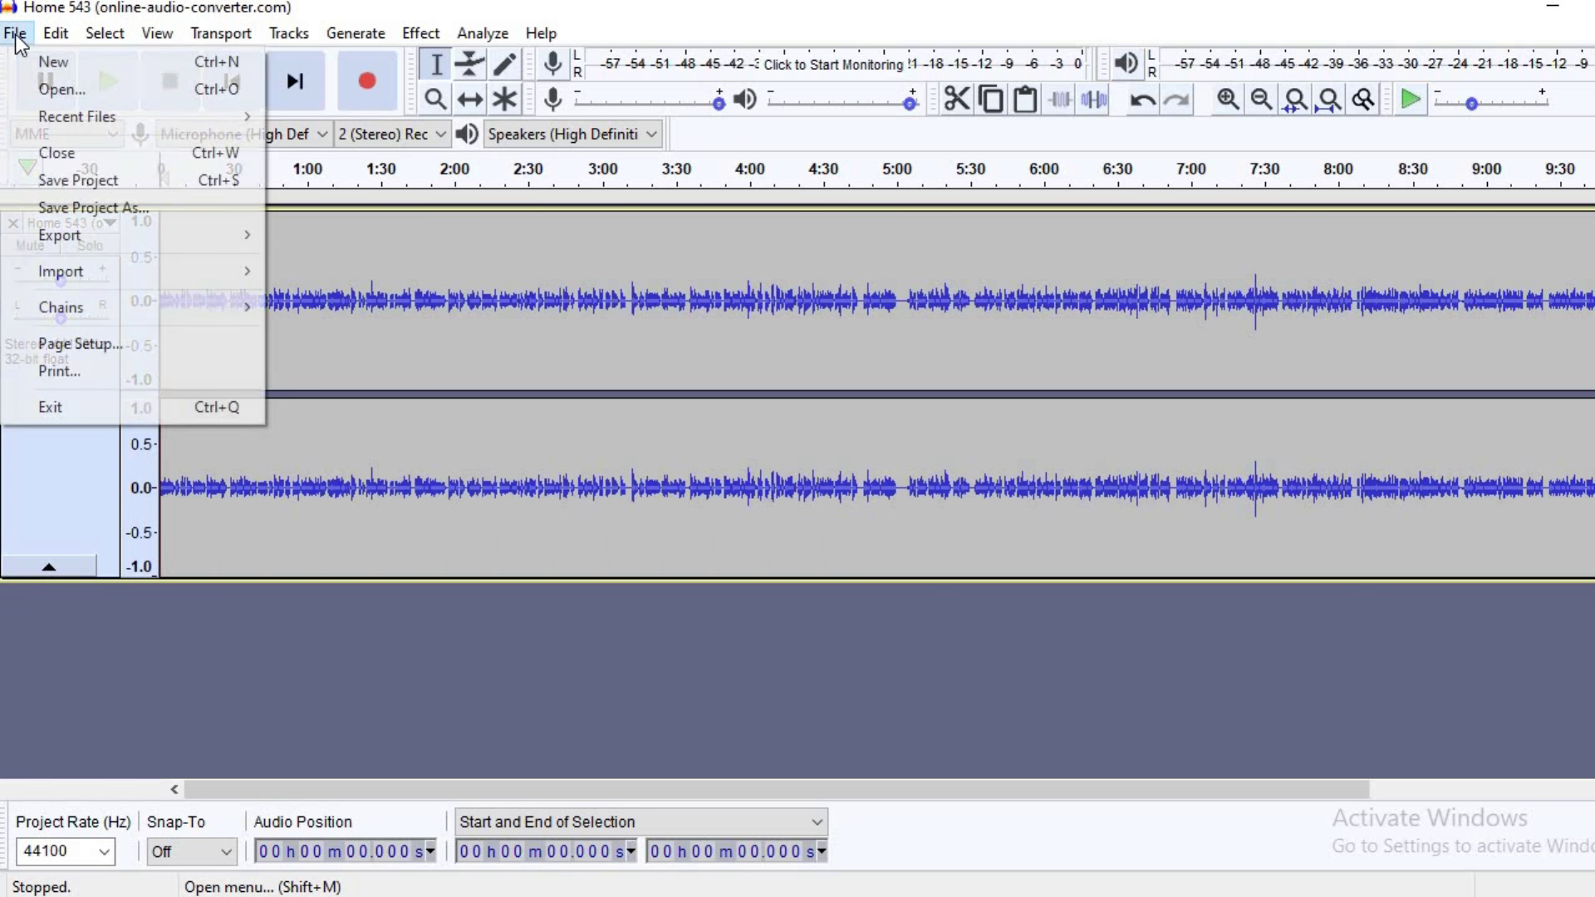
pyautogui.moveTo(211, 279)
pyautogui.click(319, 277)
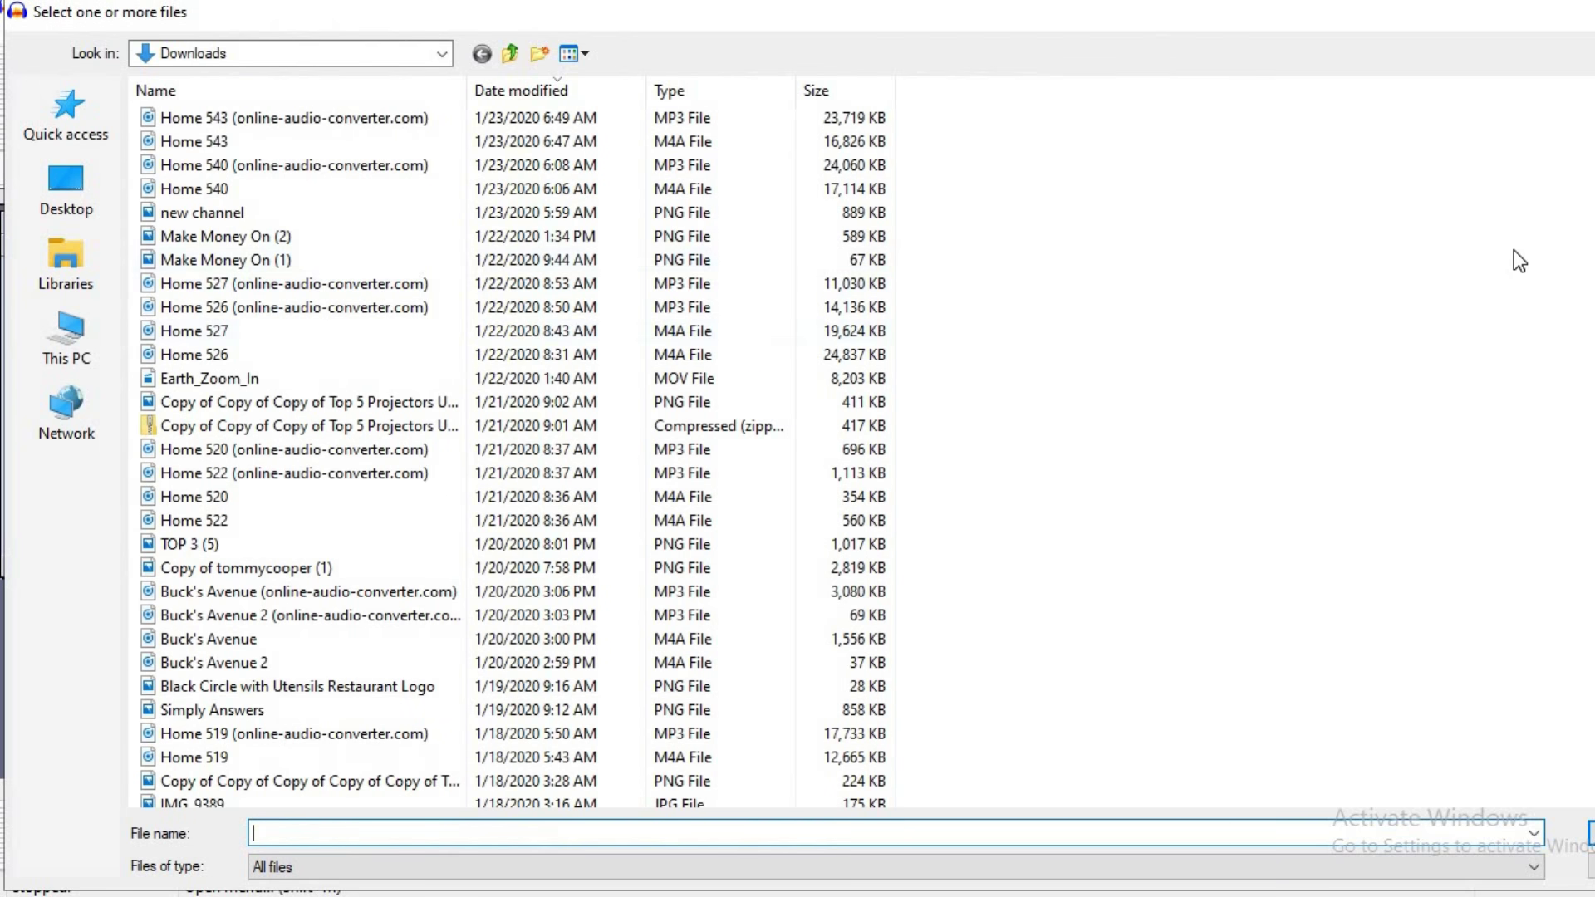
pyautogui.scroll(-18, 511, 448)
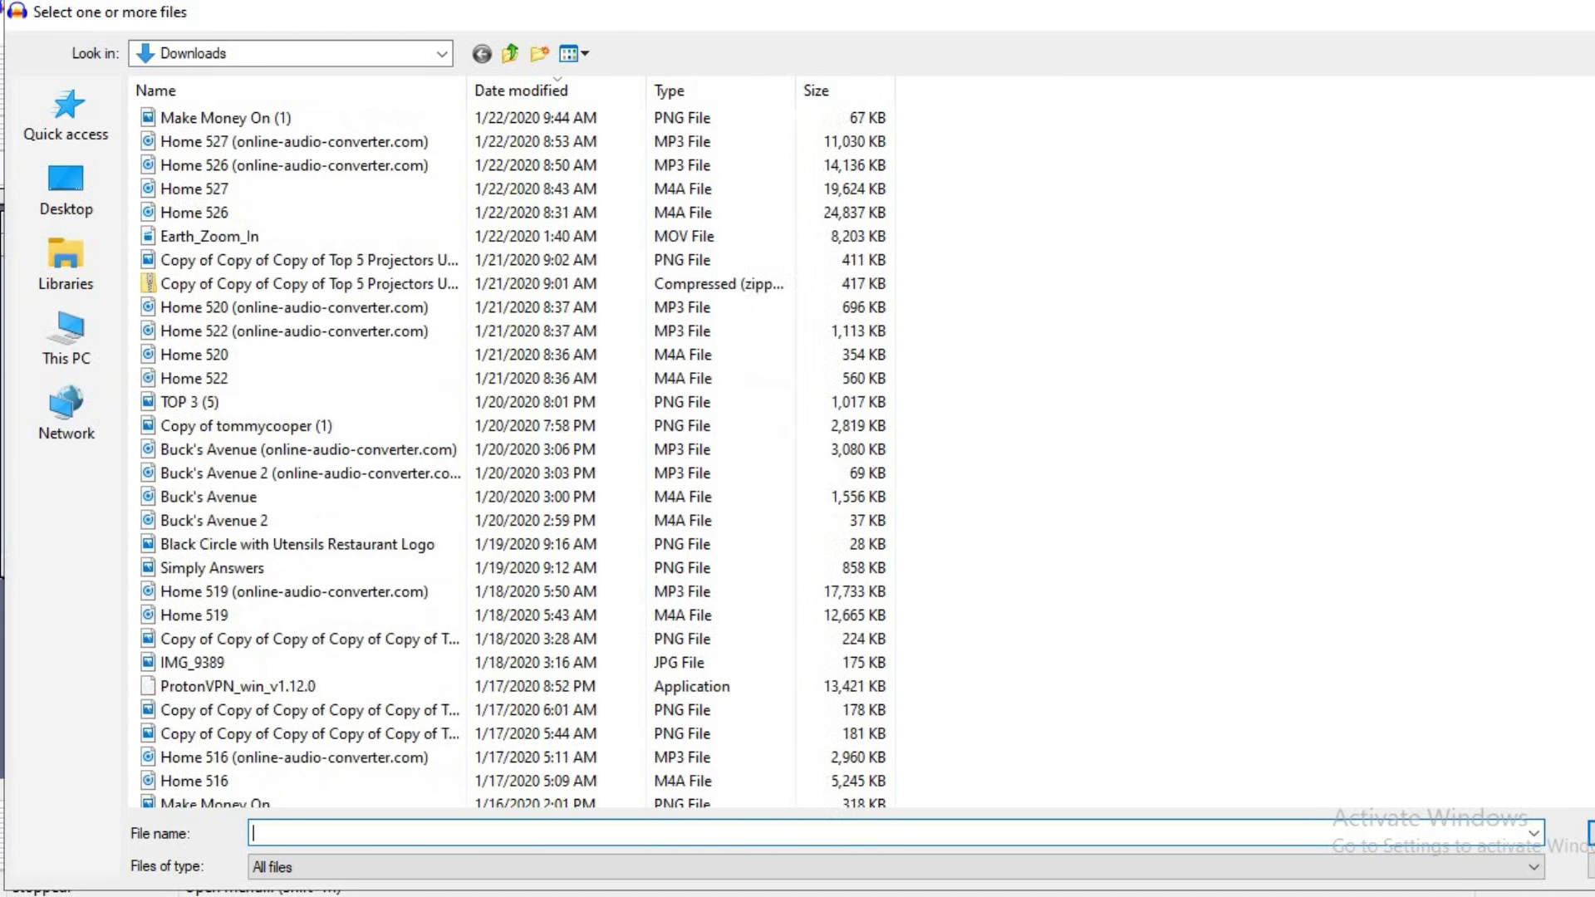
pyautogui.scroll(-15, 511, 448)
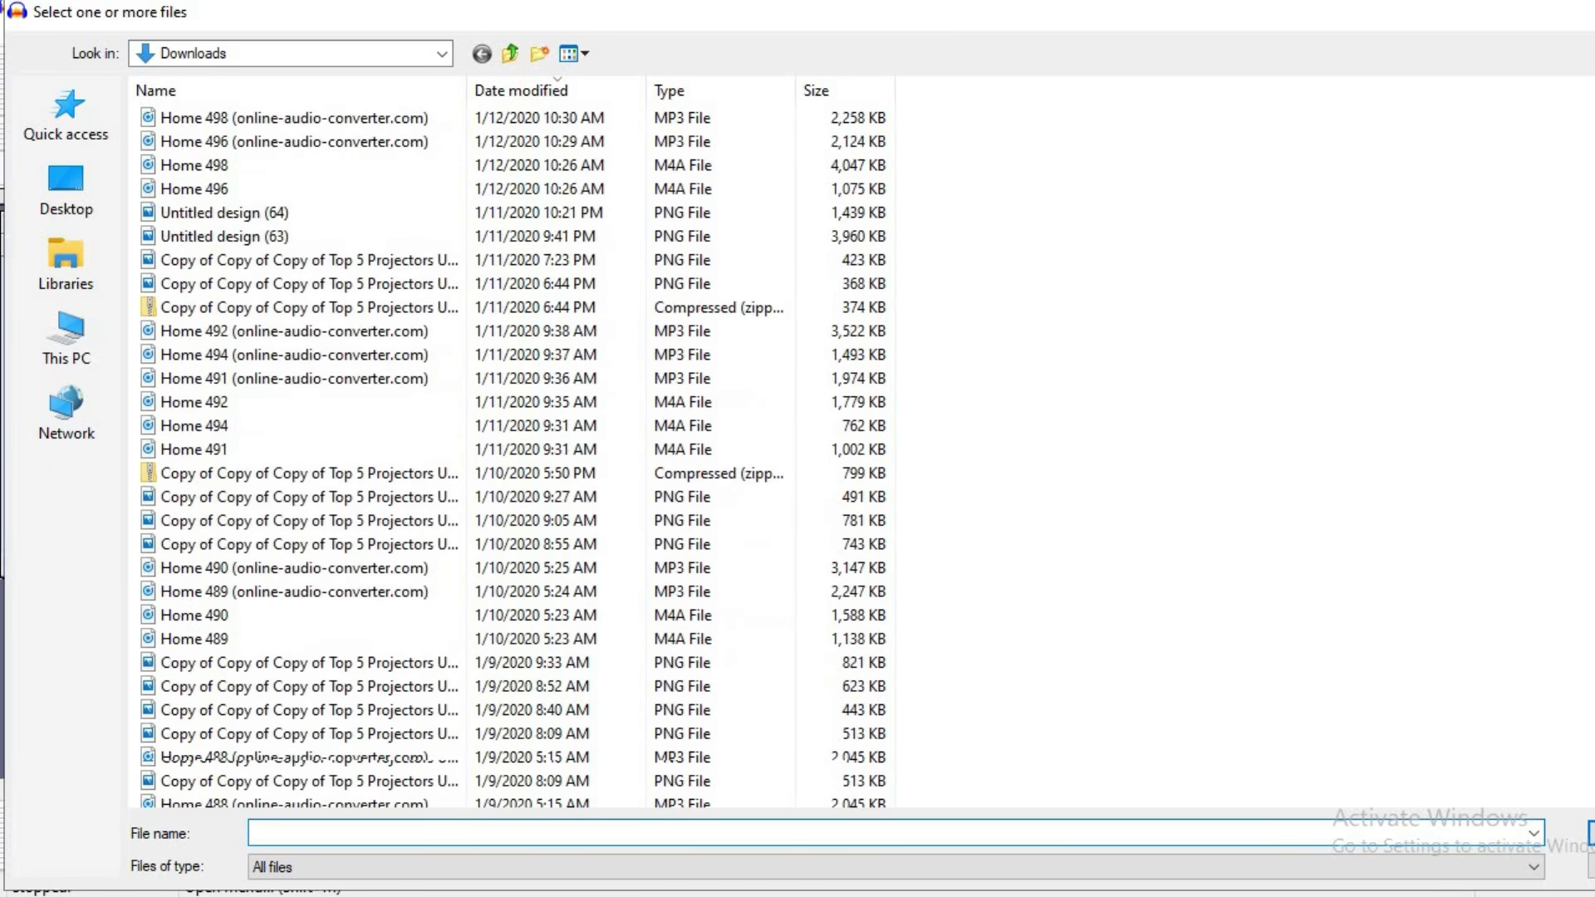
pyautogui.scroll(-20, 511, 448)
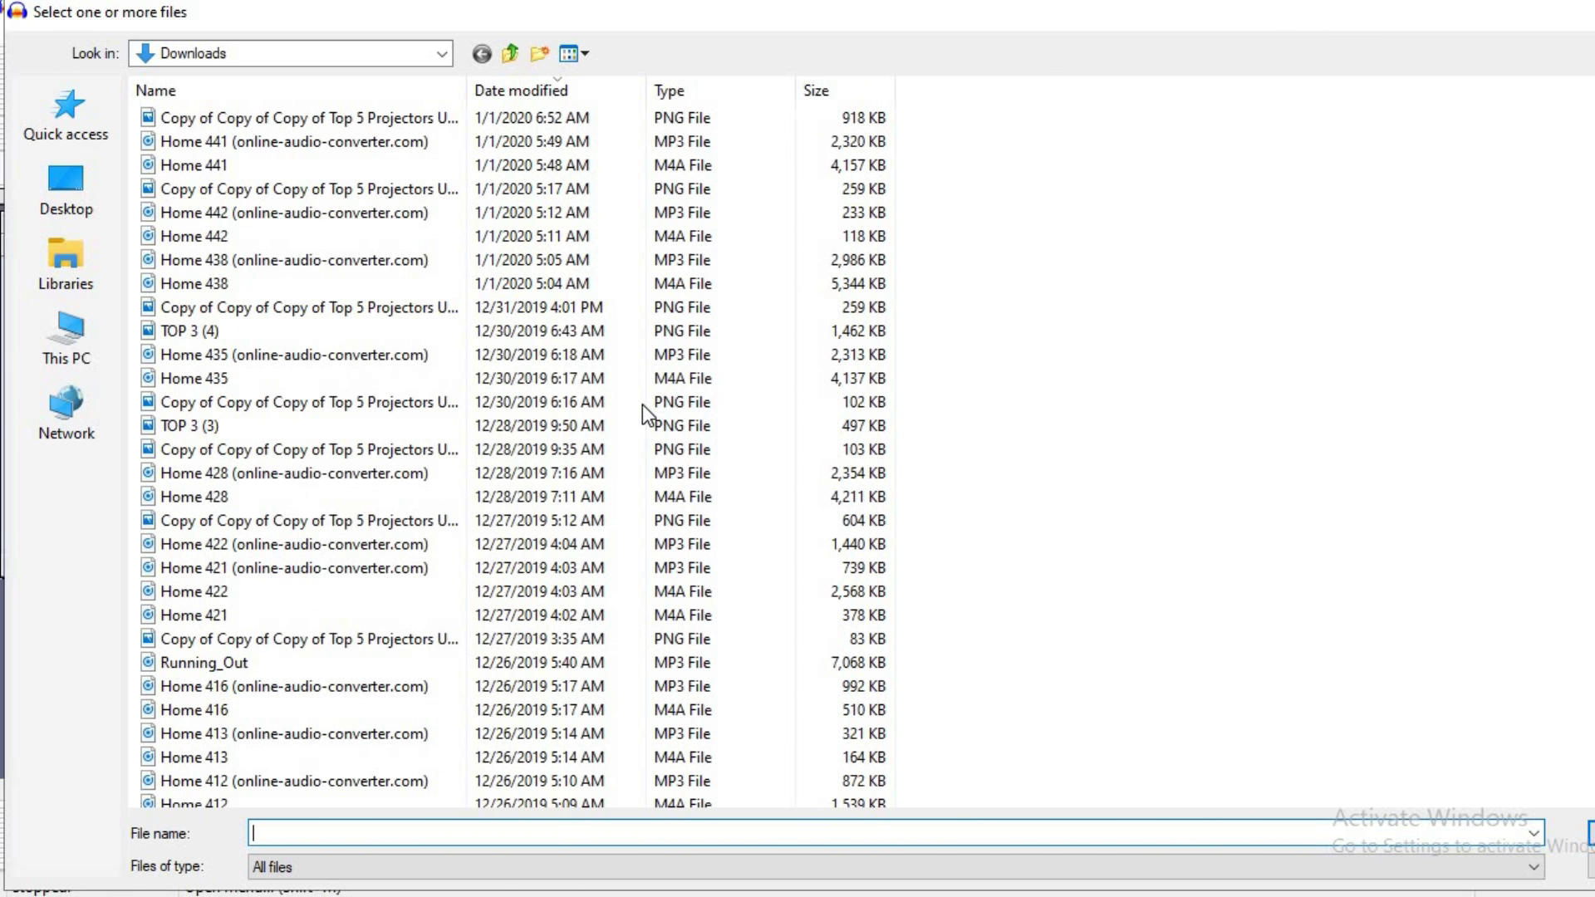
pyautogui.click(445, 216)
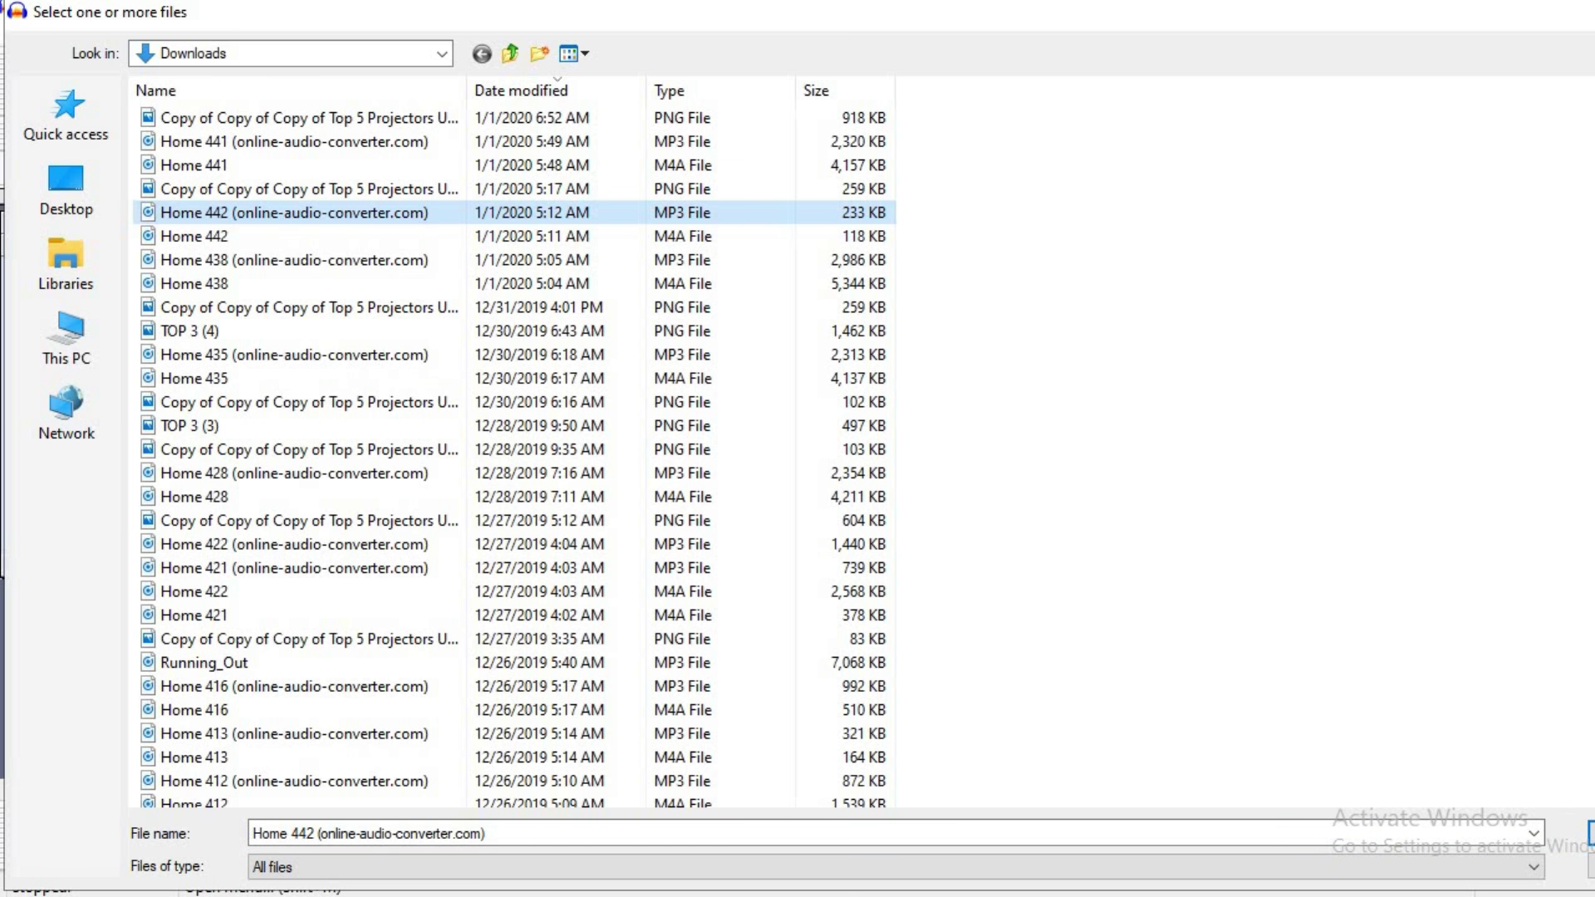
pyautogui.press('Return')
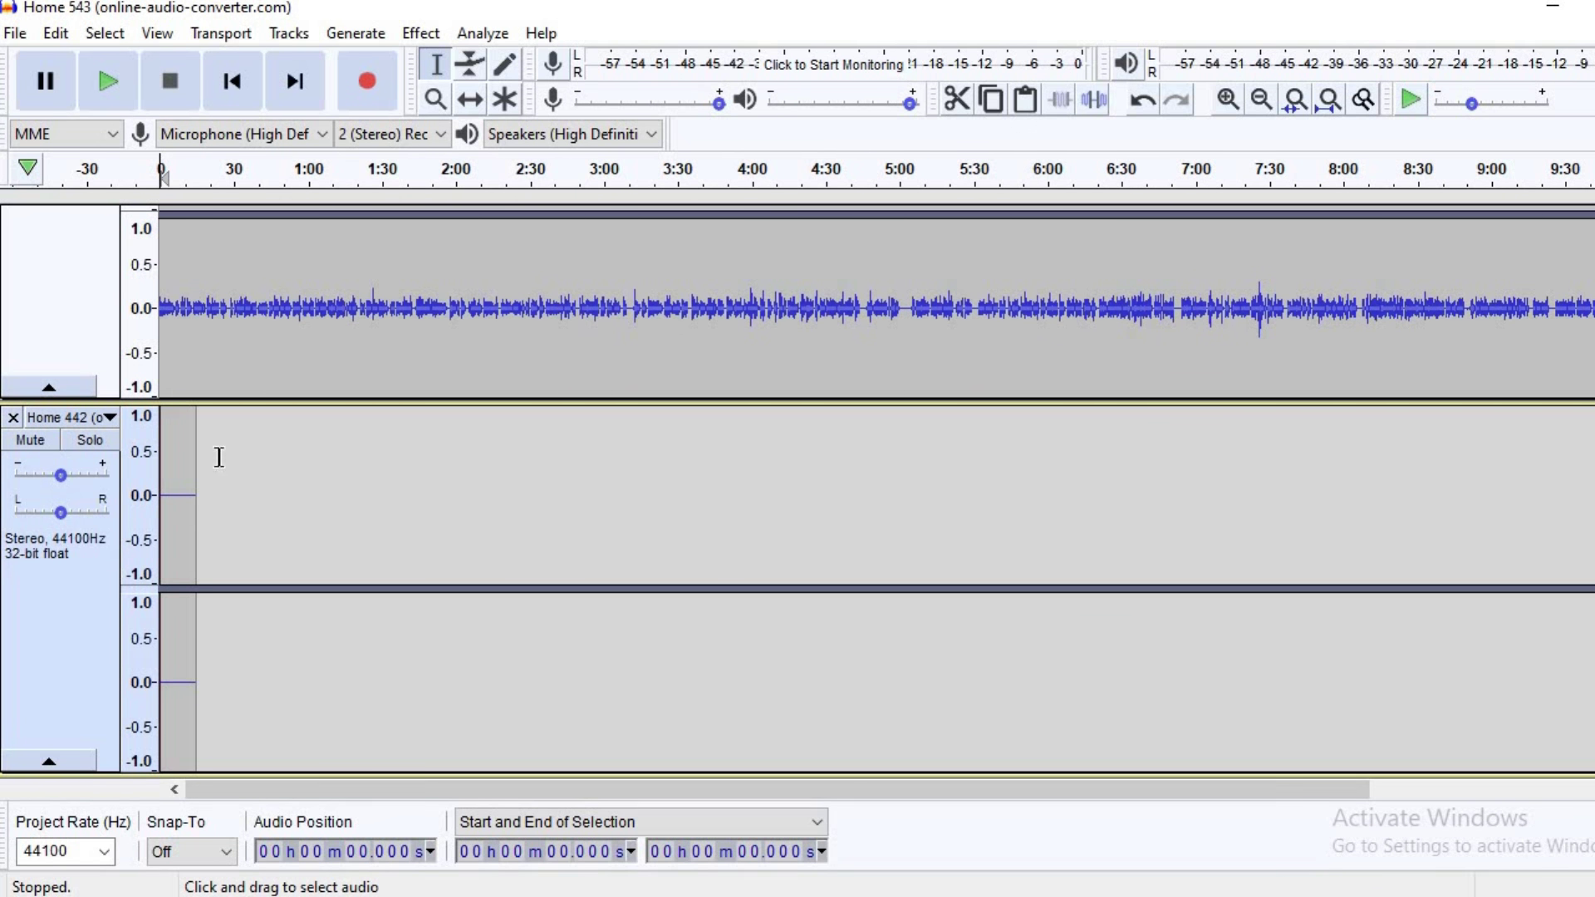
# - Capture a noise profile from the 0–14.89 s selection of Home 442
pyautogui.moveTo(191, 439); pyautogui.dragTo(158, 419)
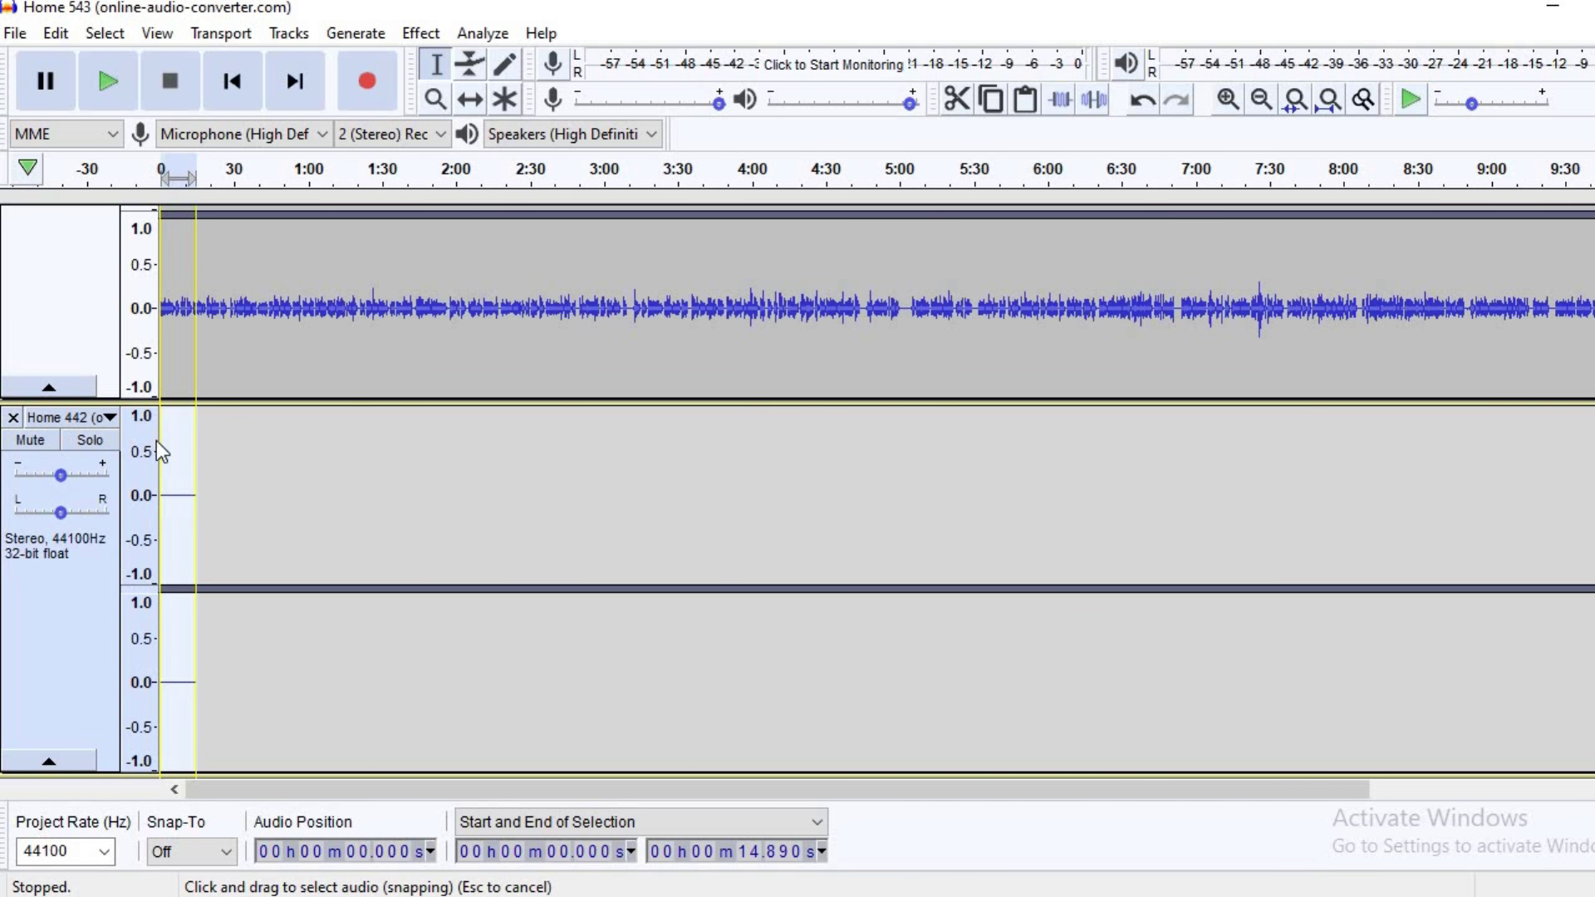
pyautogui.click(420, 34)
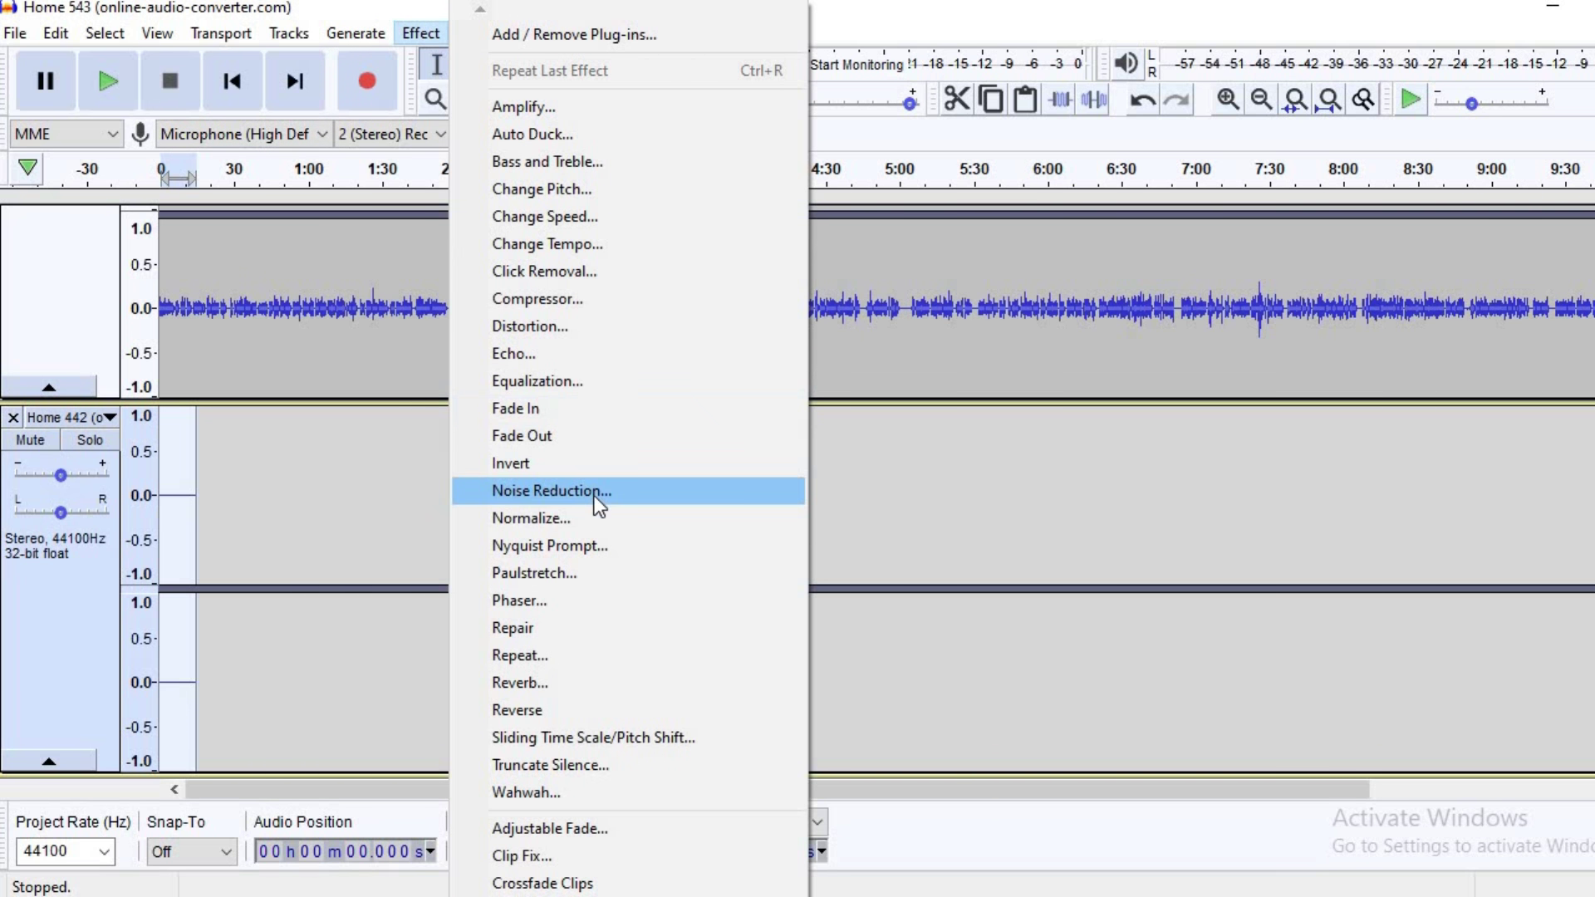
pyautogui.click(596, 497)
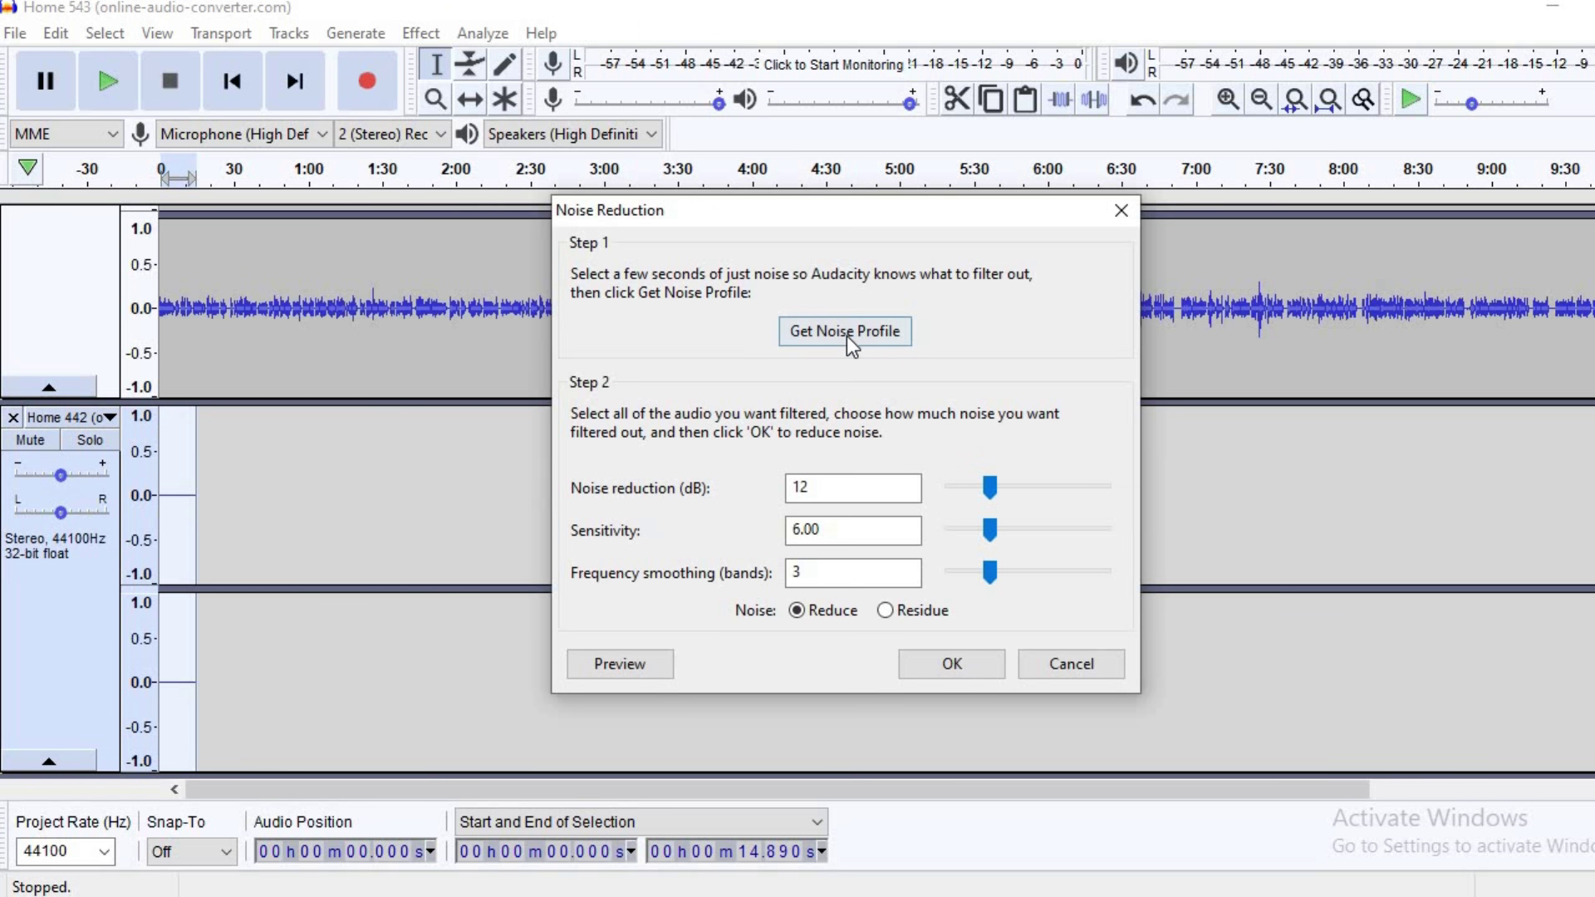
pyautogui.click(847, 337)
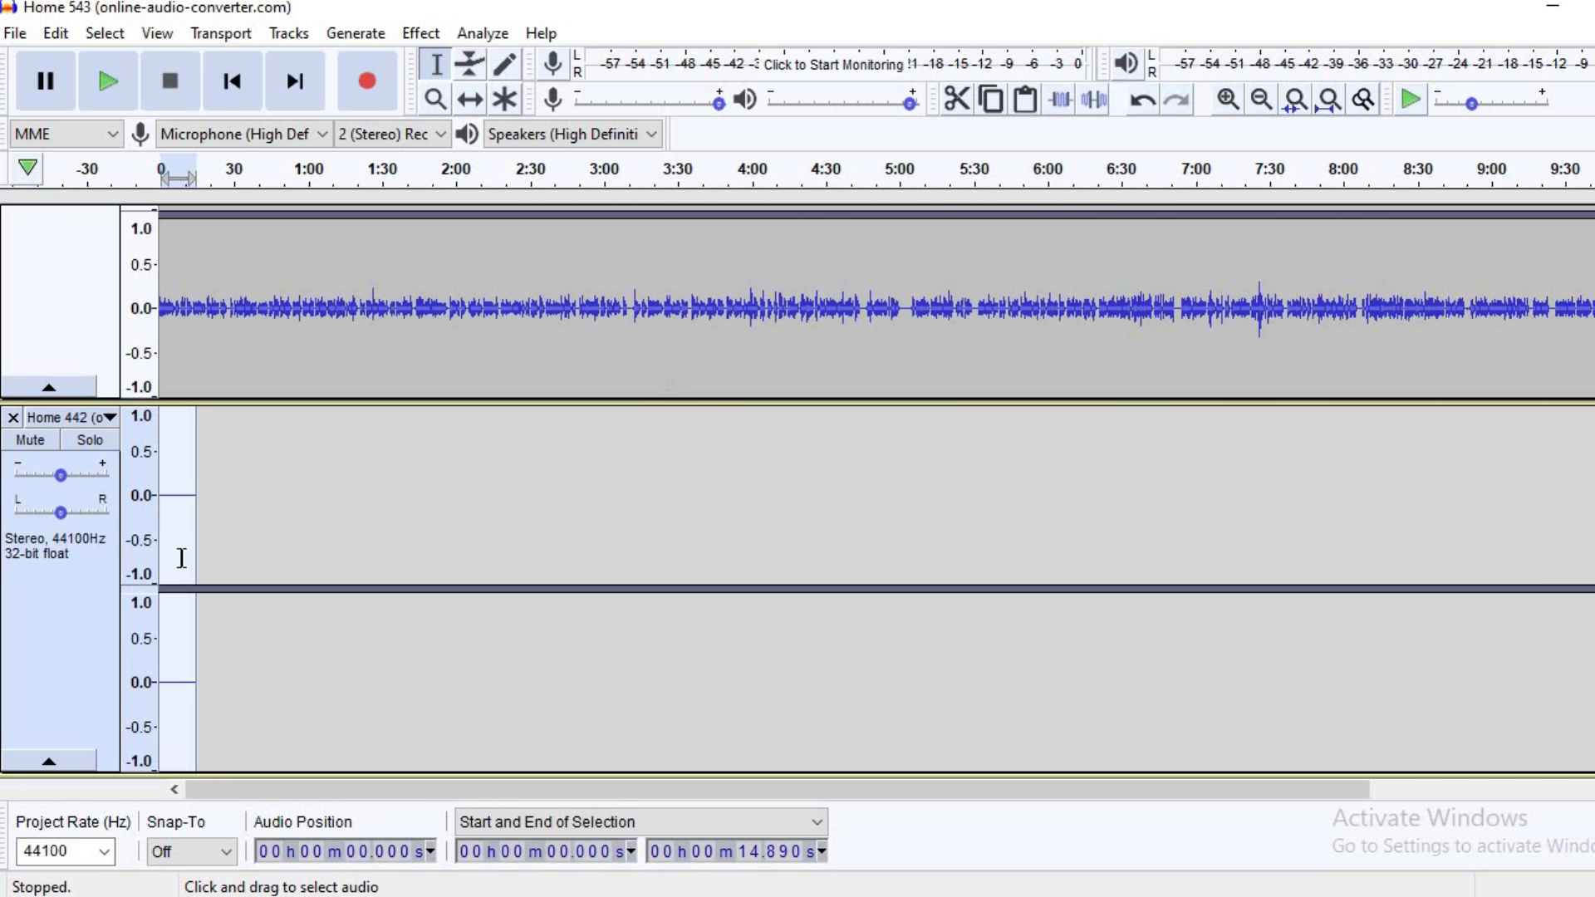
# - Remove the empty Home 442 track and raise Home 543's gain to about +9 dB during playback
pyautogui.click(12, 418)
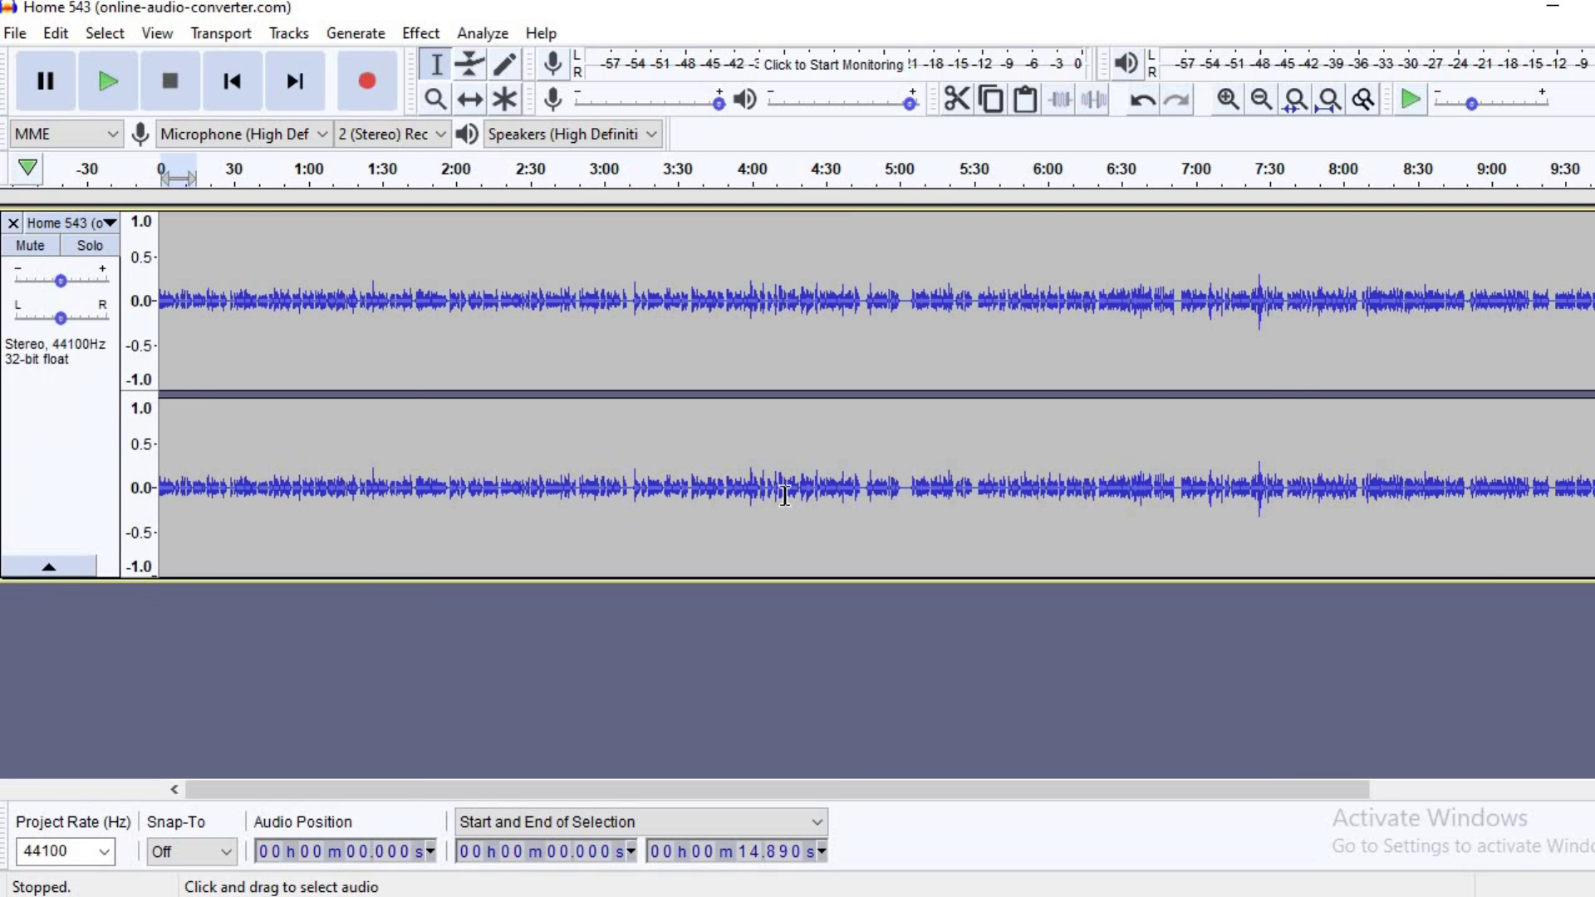
pyautogui.click(106, 81)
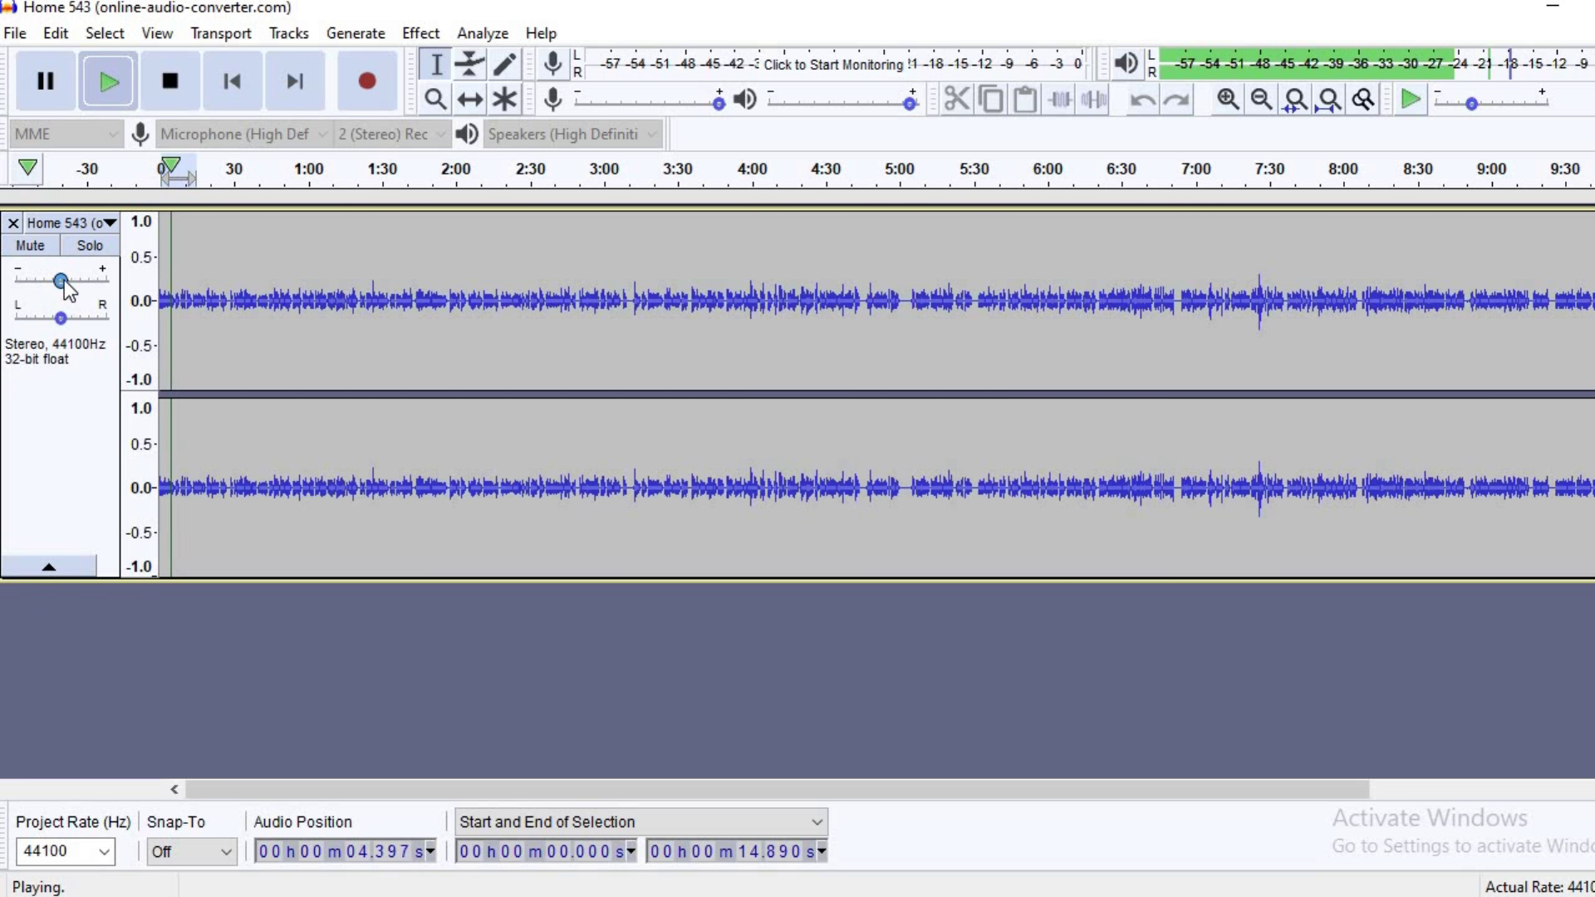
pyautogui.moveTo(60, 280); pyautogui.dragTo(88, 291)
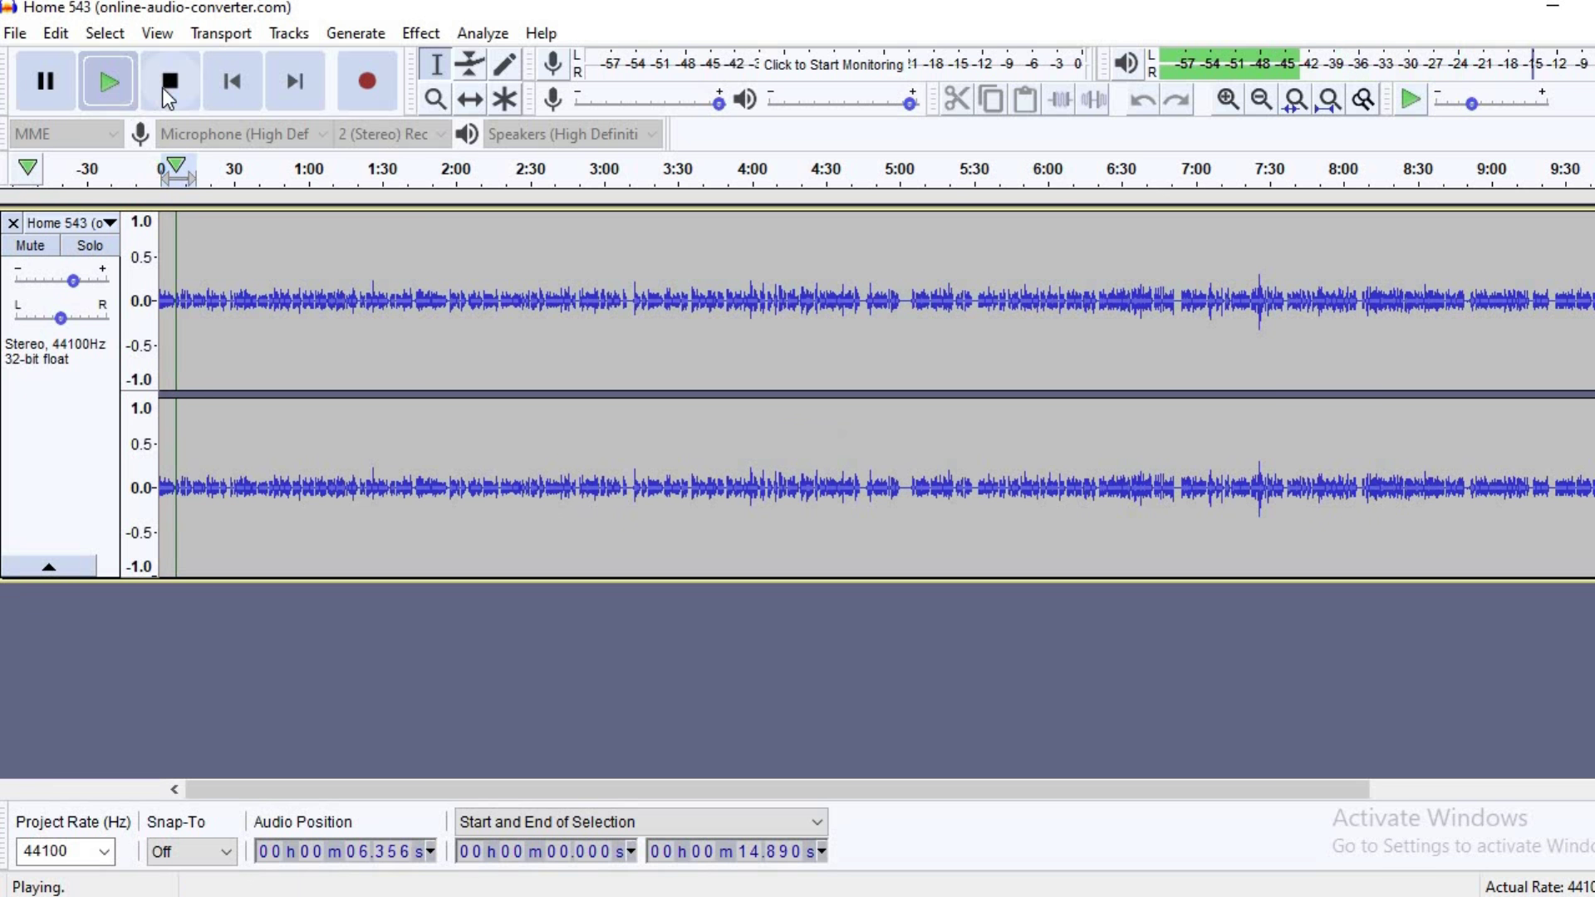
pyautogui.click(168, 91)
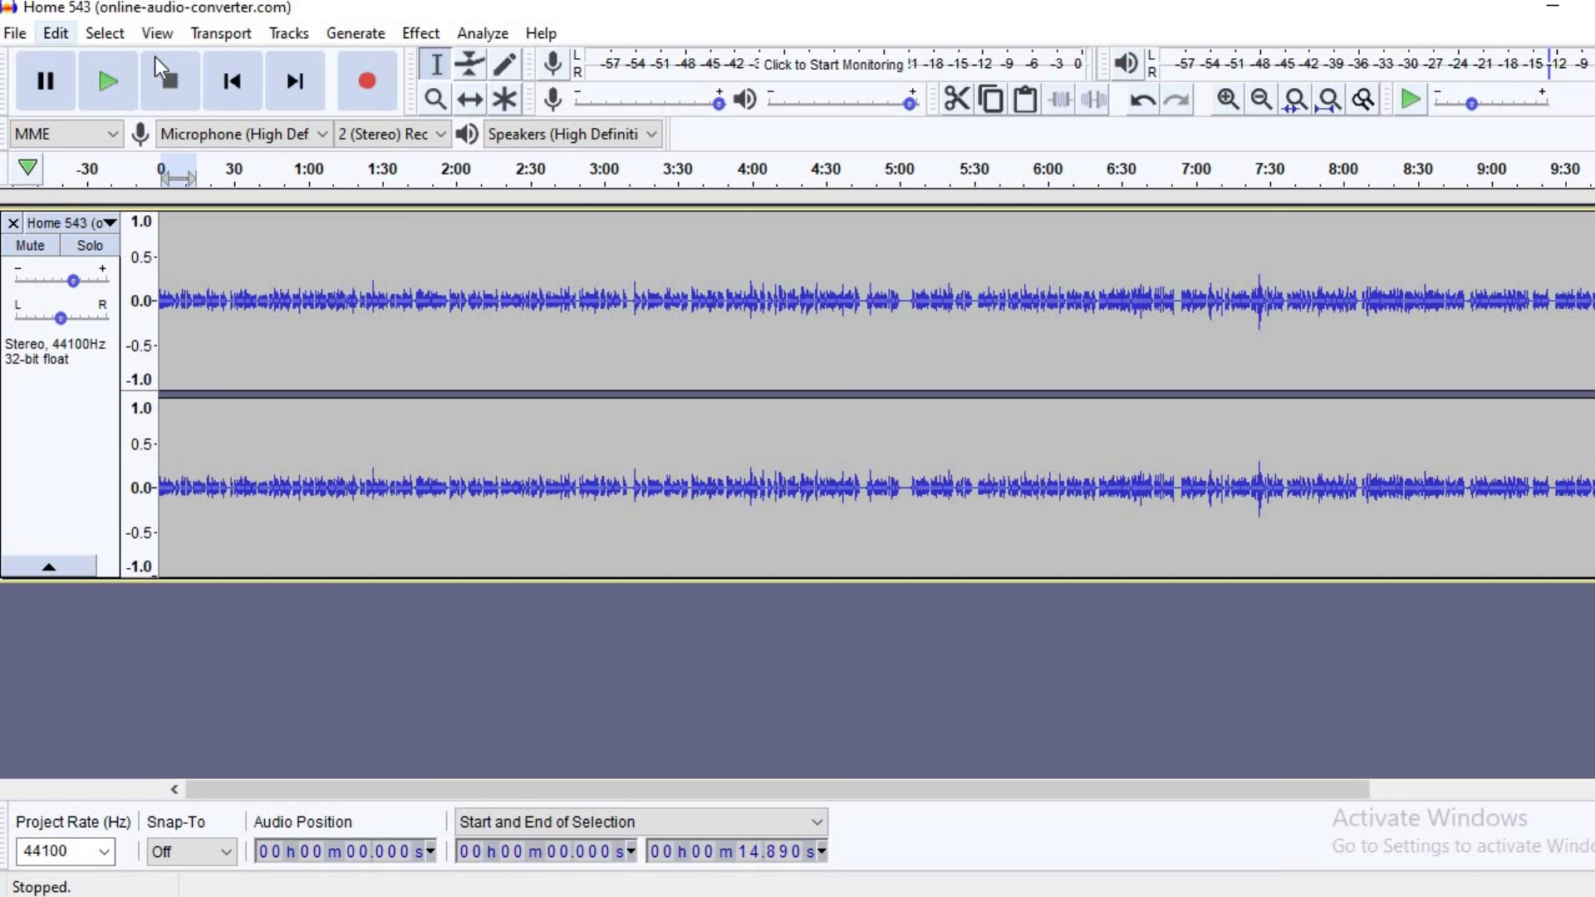
# - Select the whole track and apply Noise Reduction at 12 dB, sensitivity 6.00, smoothing 3
pyautogui.click(110, 34)
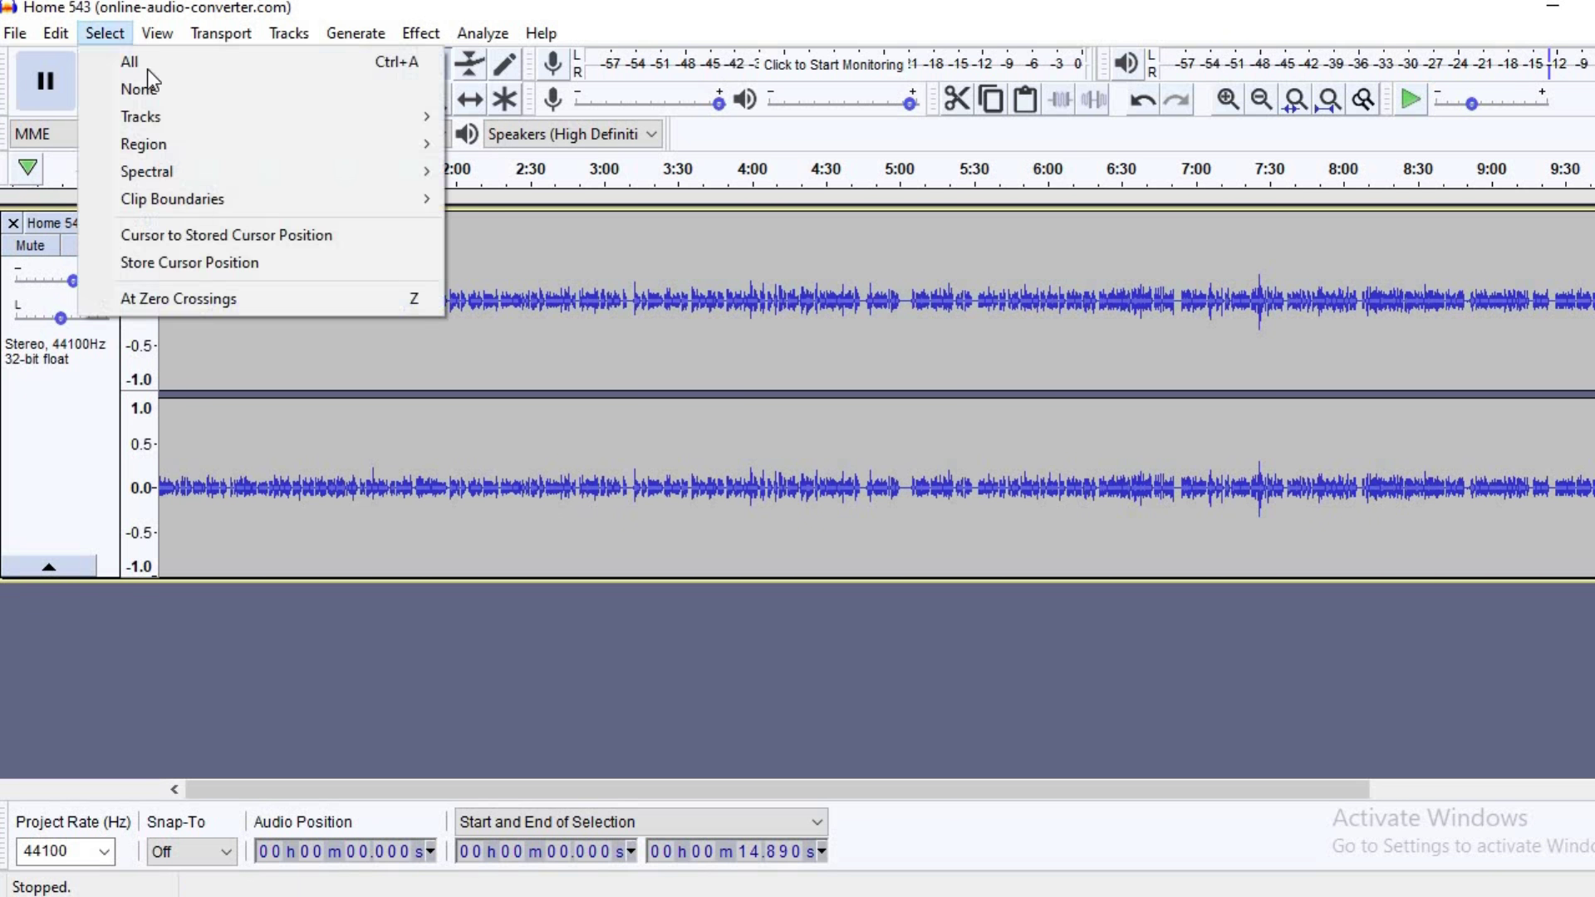
pyautogui.click(157, 63)
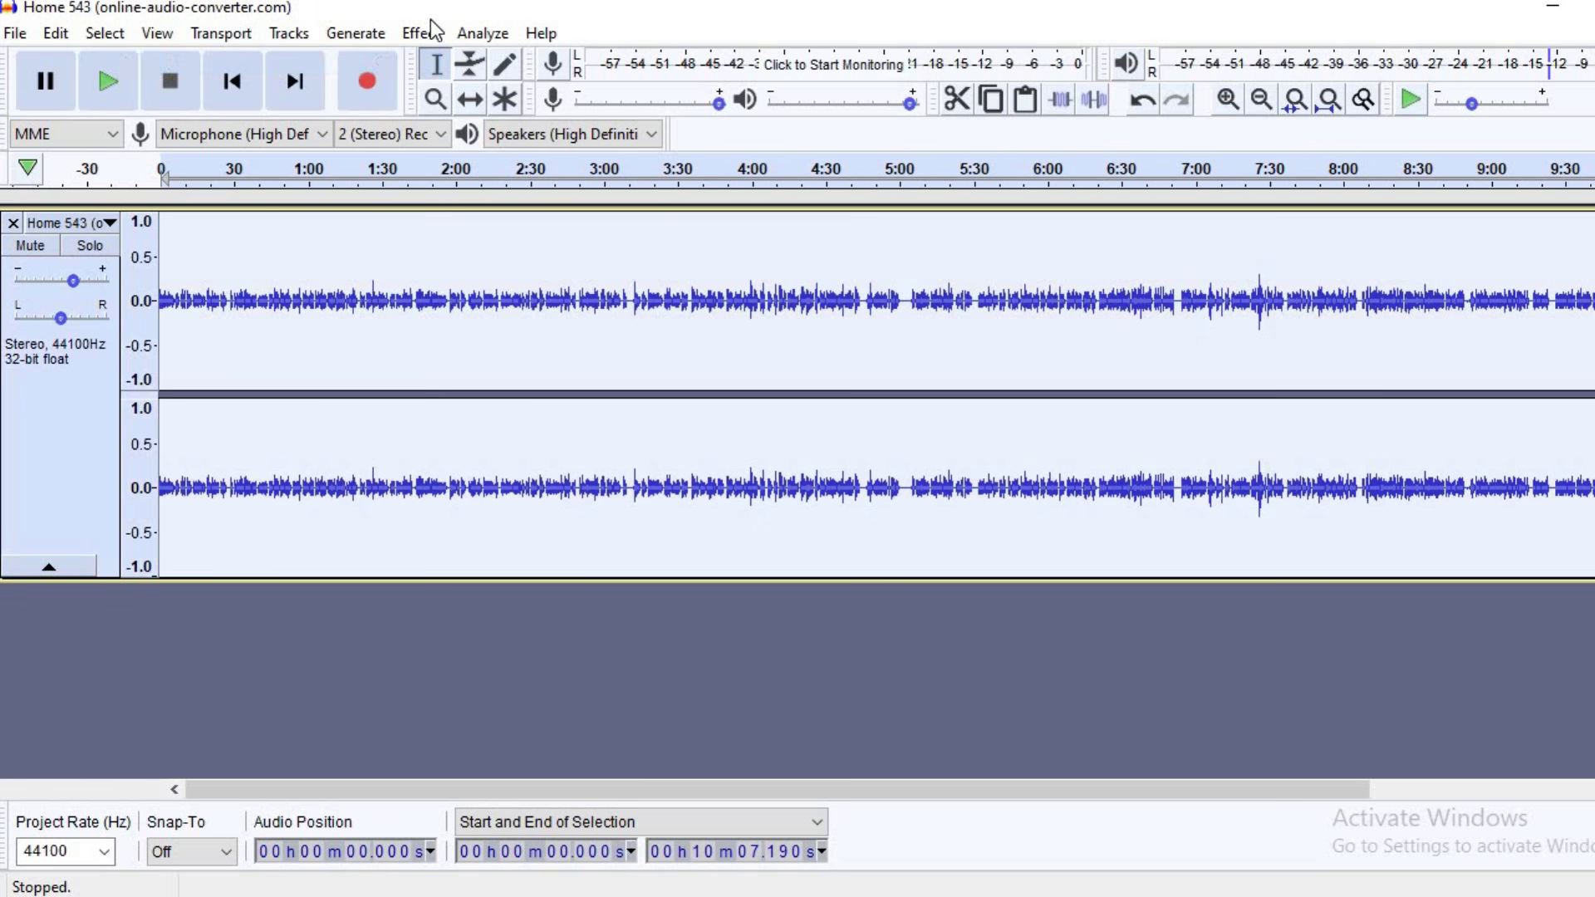
pyautogui.click(421, 32)
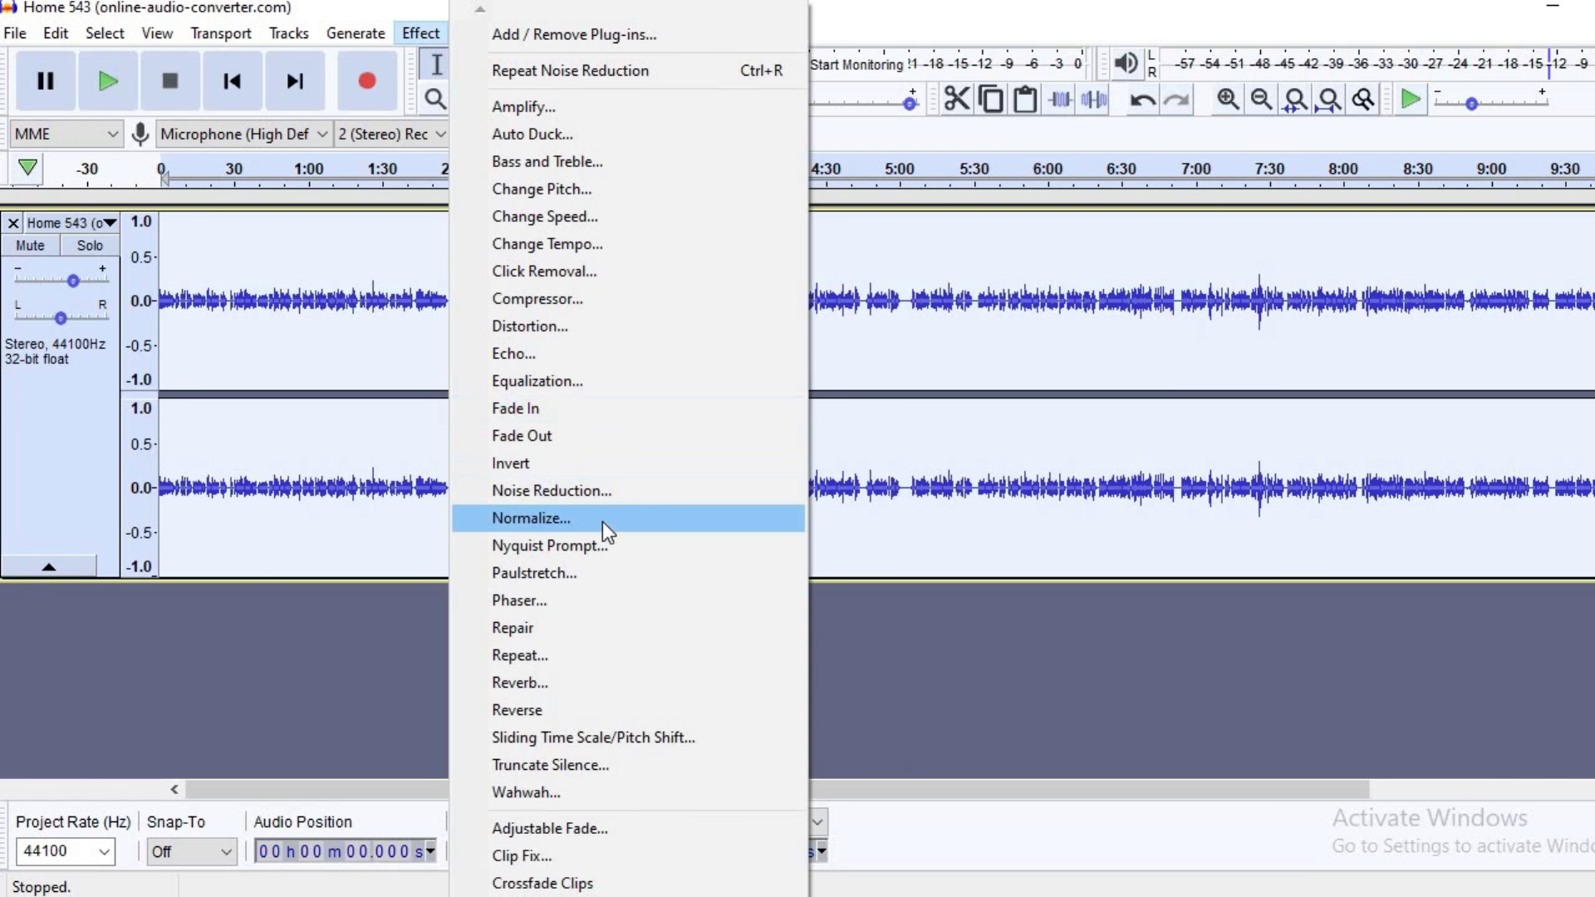
pyautogui.click(617, 491)
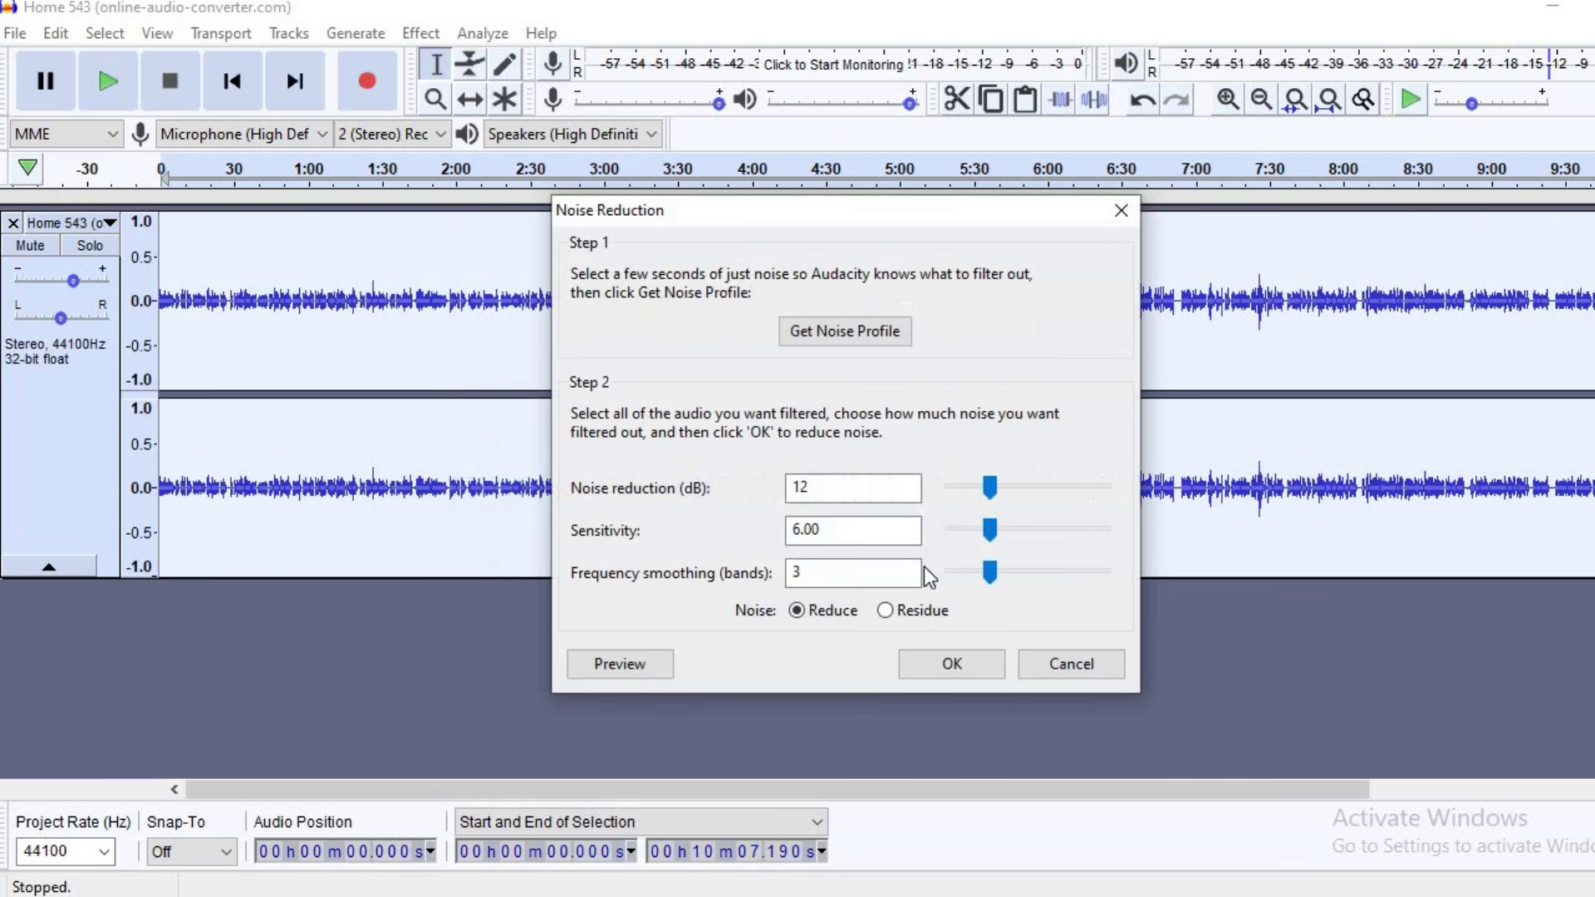
pyautogui.click(934, 661)
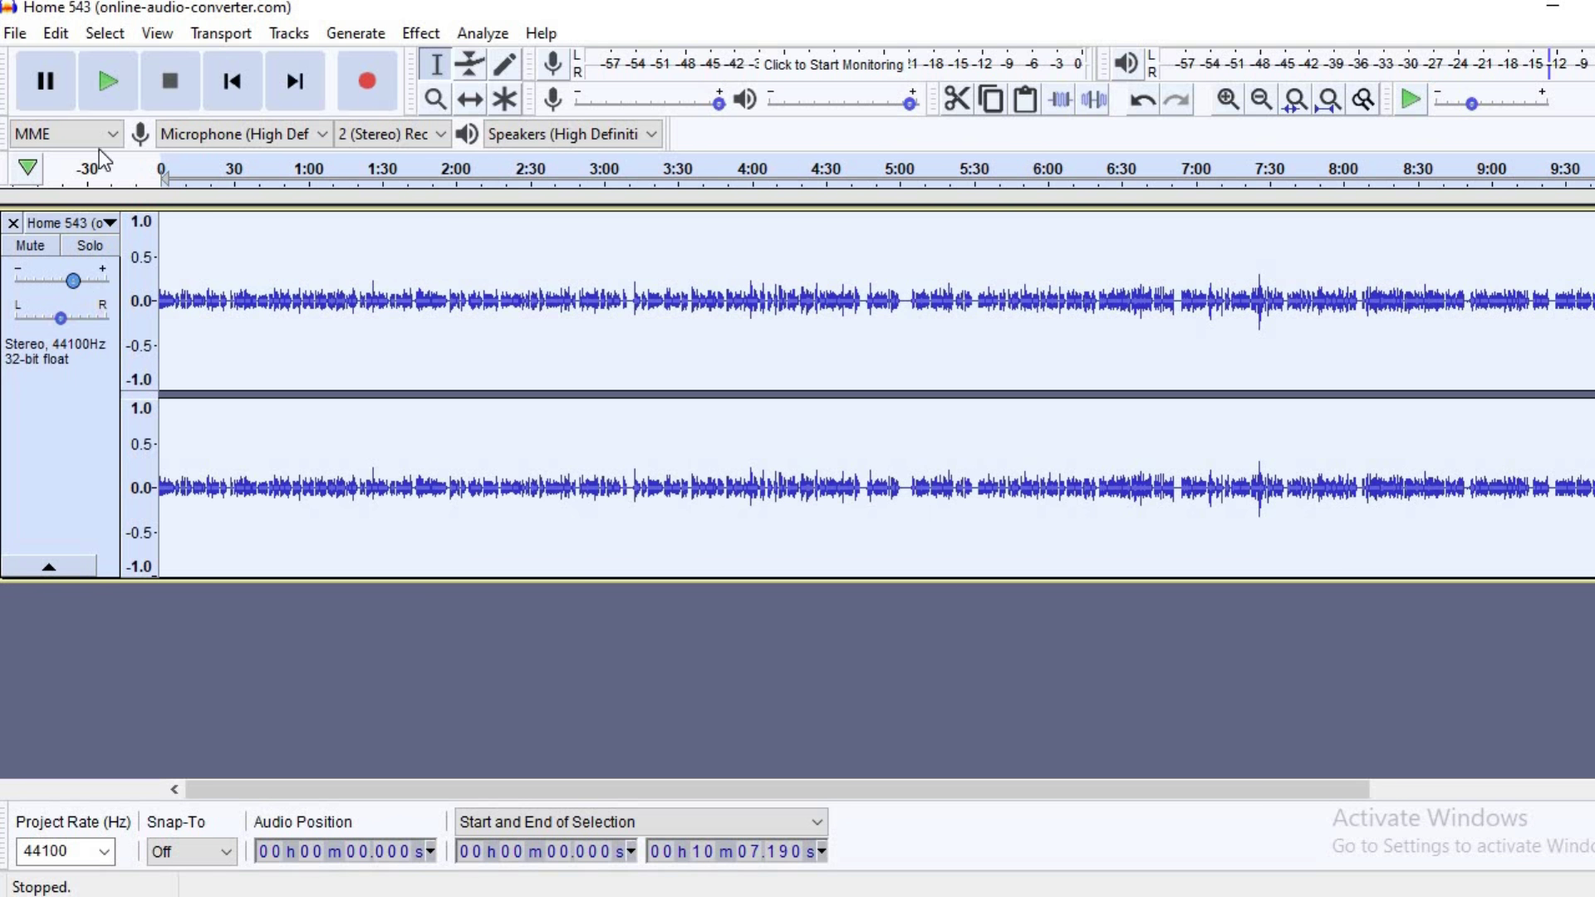
# - Play back and stop the noise-reduced Home 543 recording, then bring up the Effect menu
pyautogui.click(116, 83)
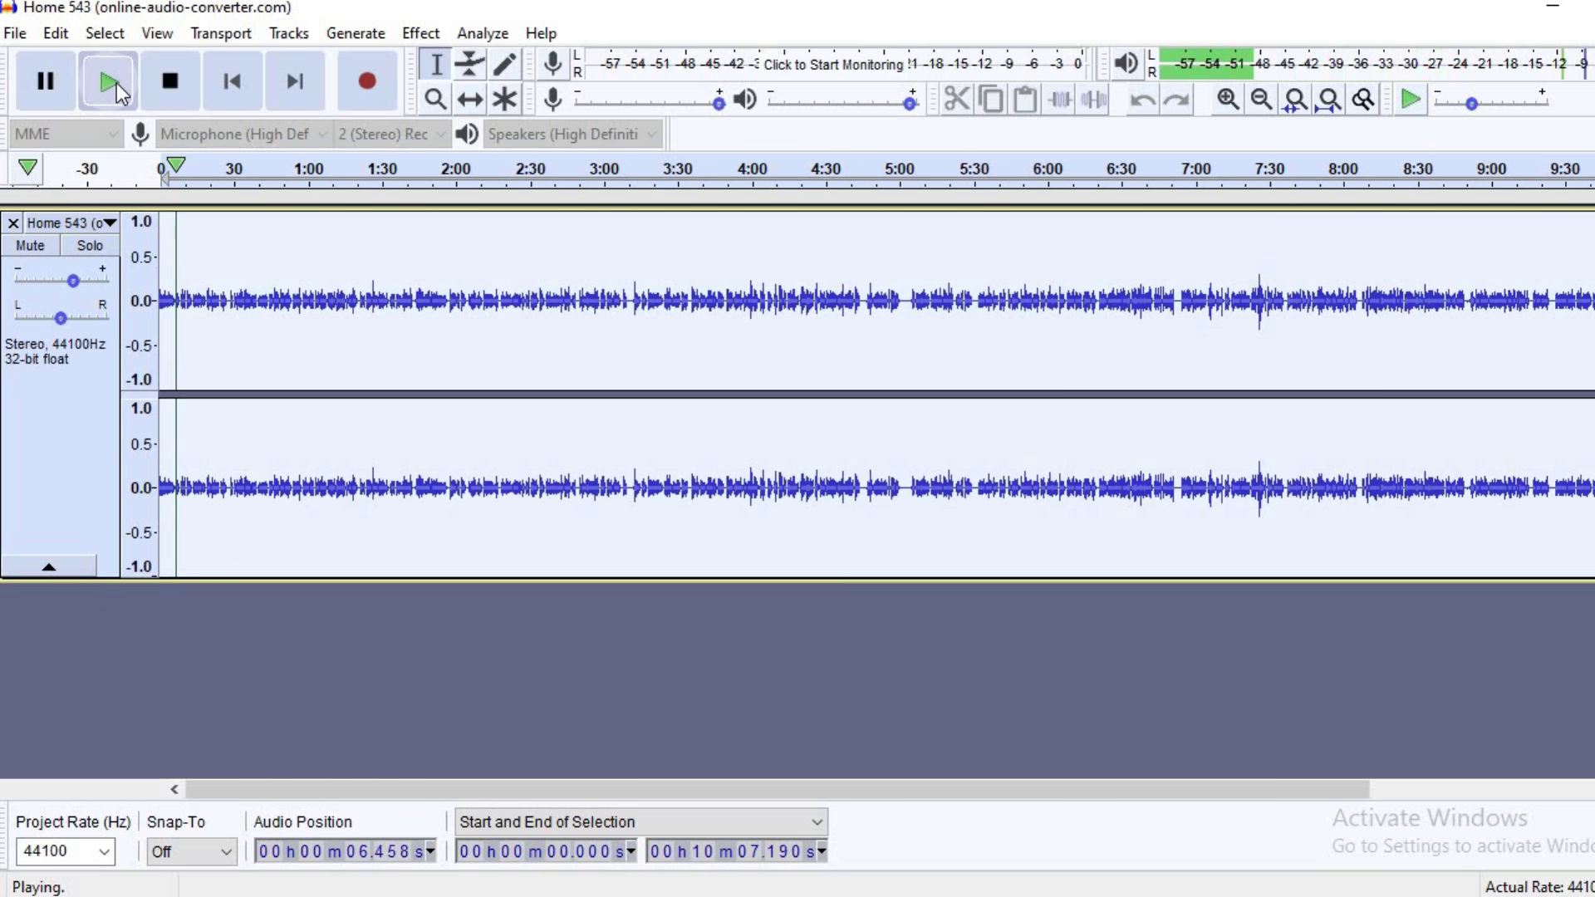
pyautogui.click(152, 80)
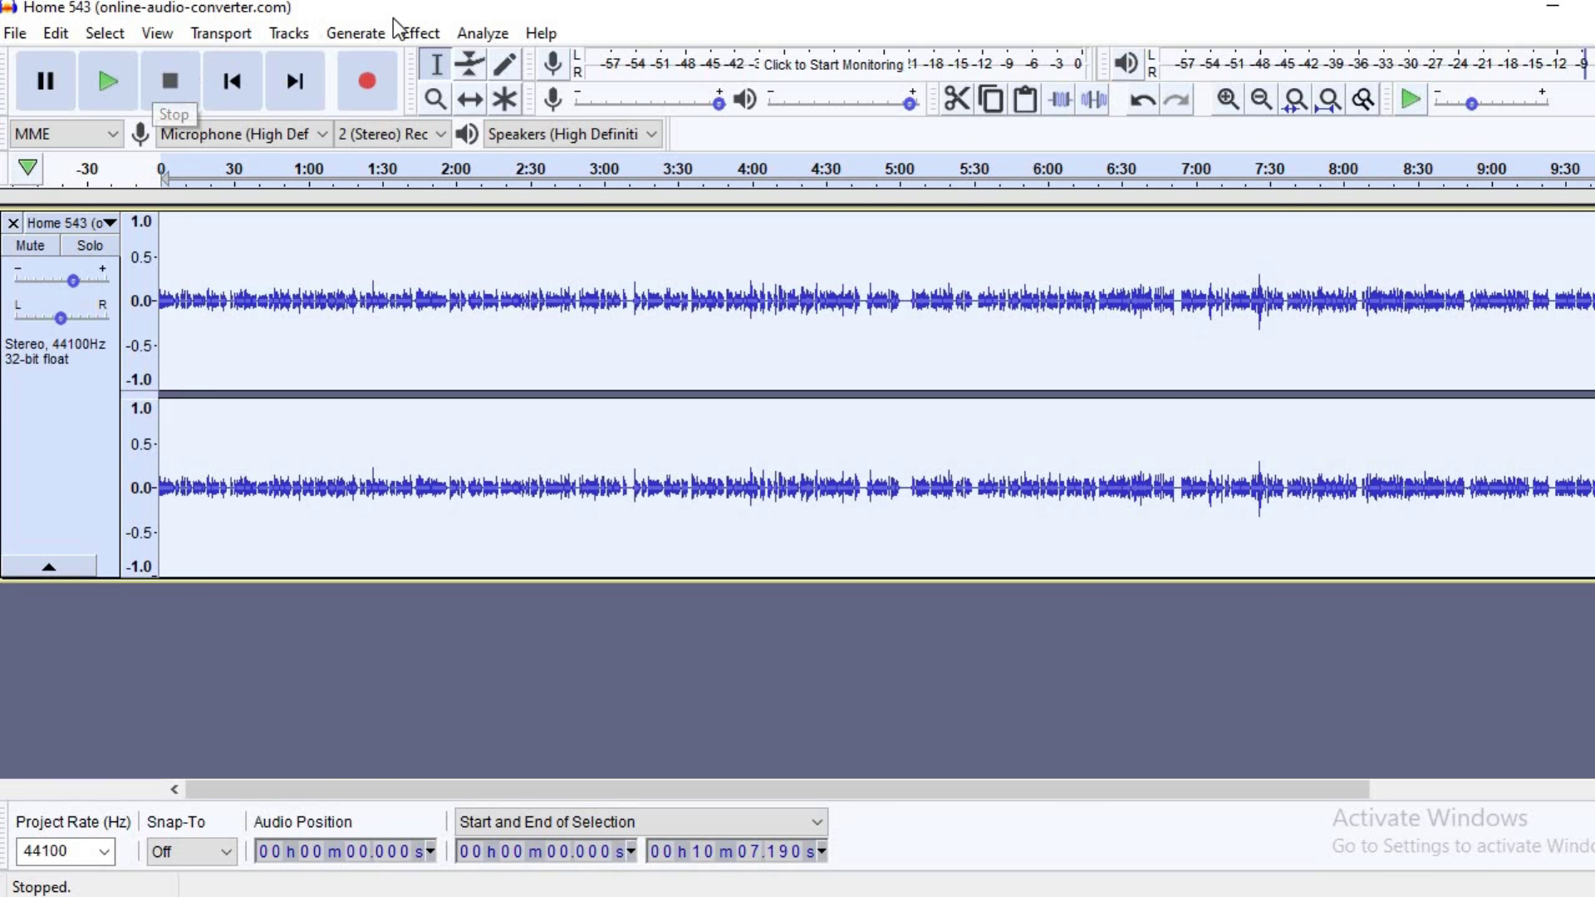
pyautogui.click(415, 31)
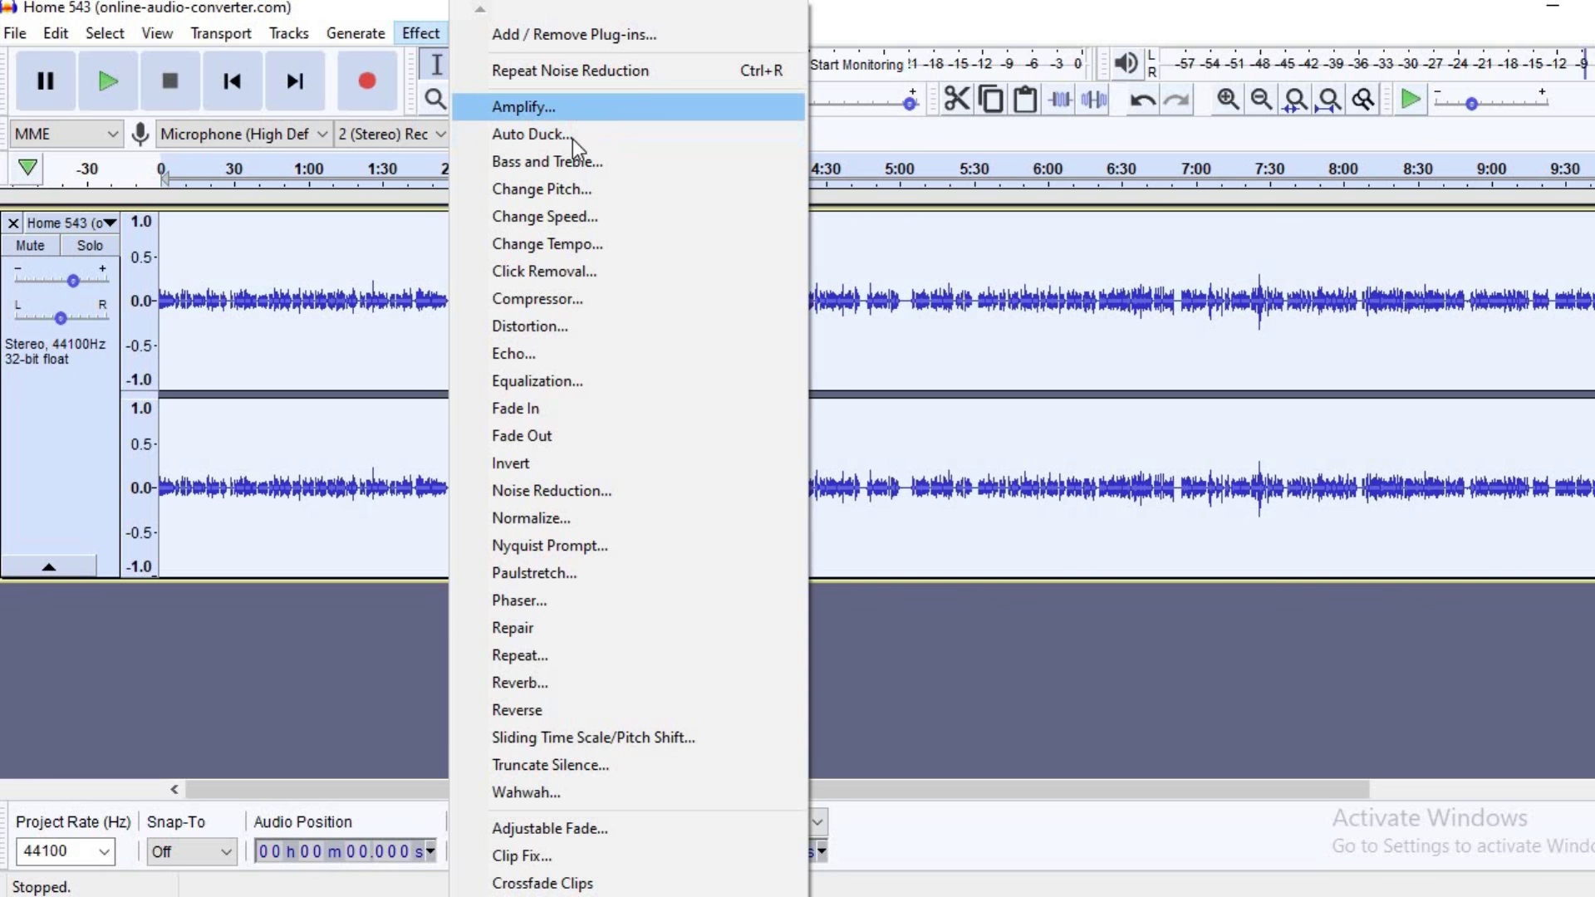
# - Amplify the whole Home 543 track by 9.62 dB to a 0.0 dB peak and play it back
pyautogui.click(610, 116)
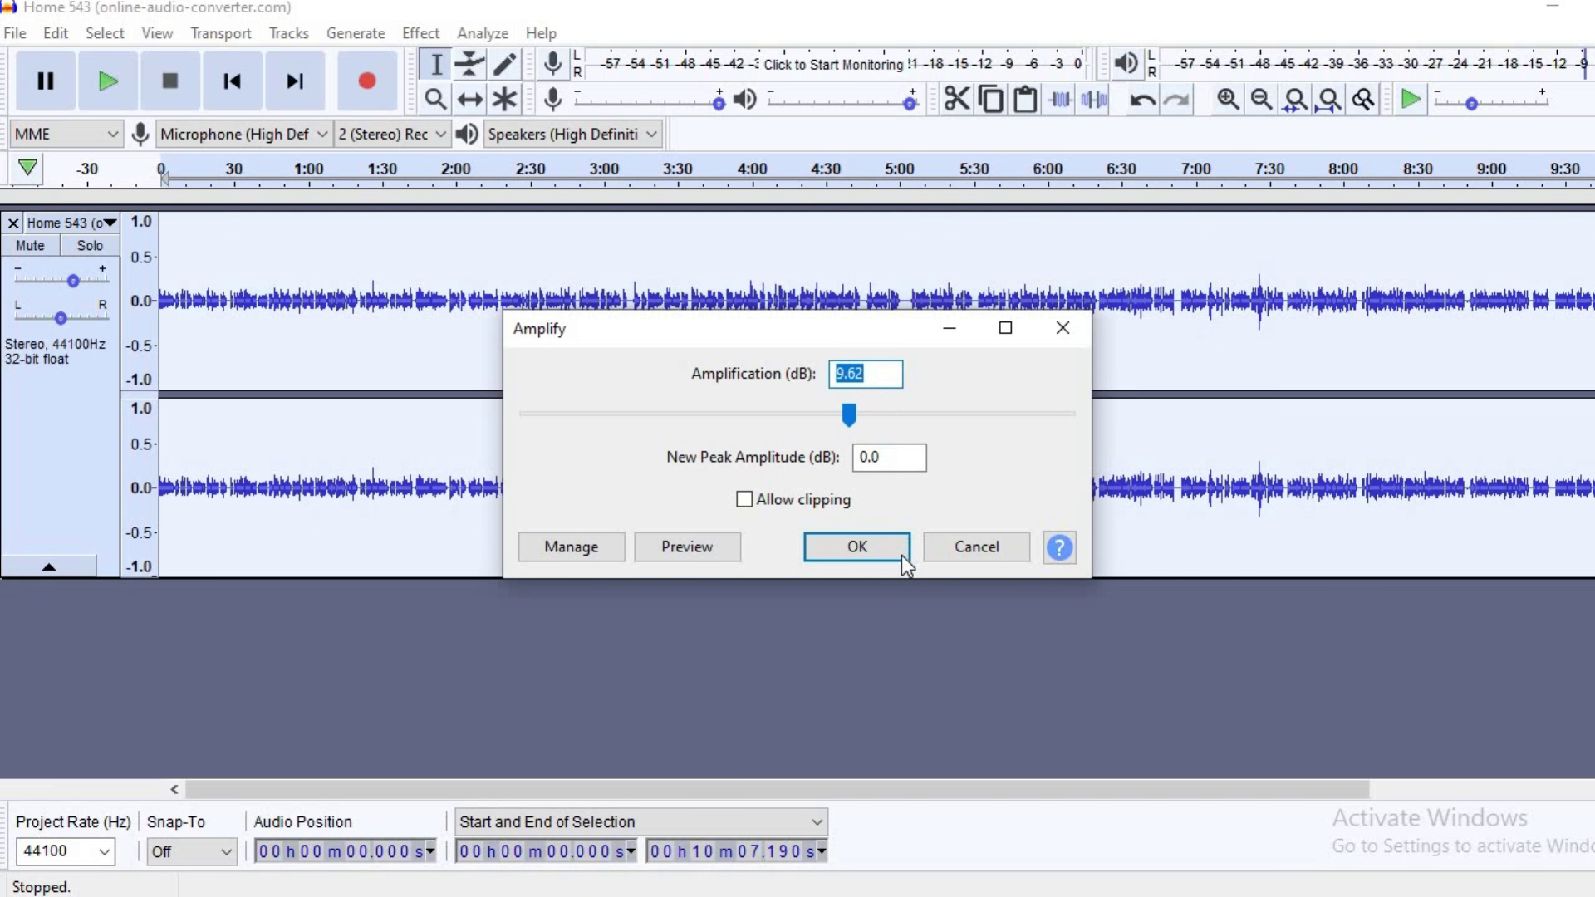
pyautogui.click(857, 546)
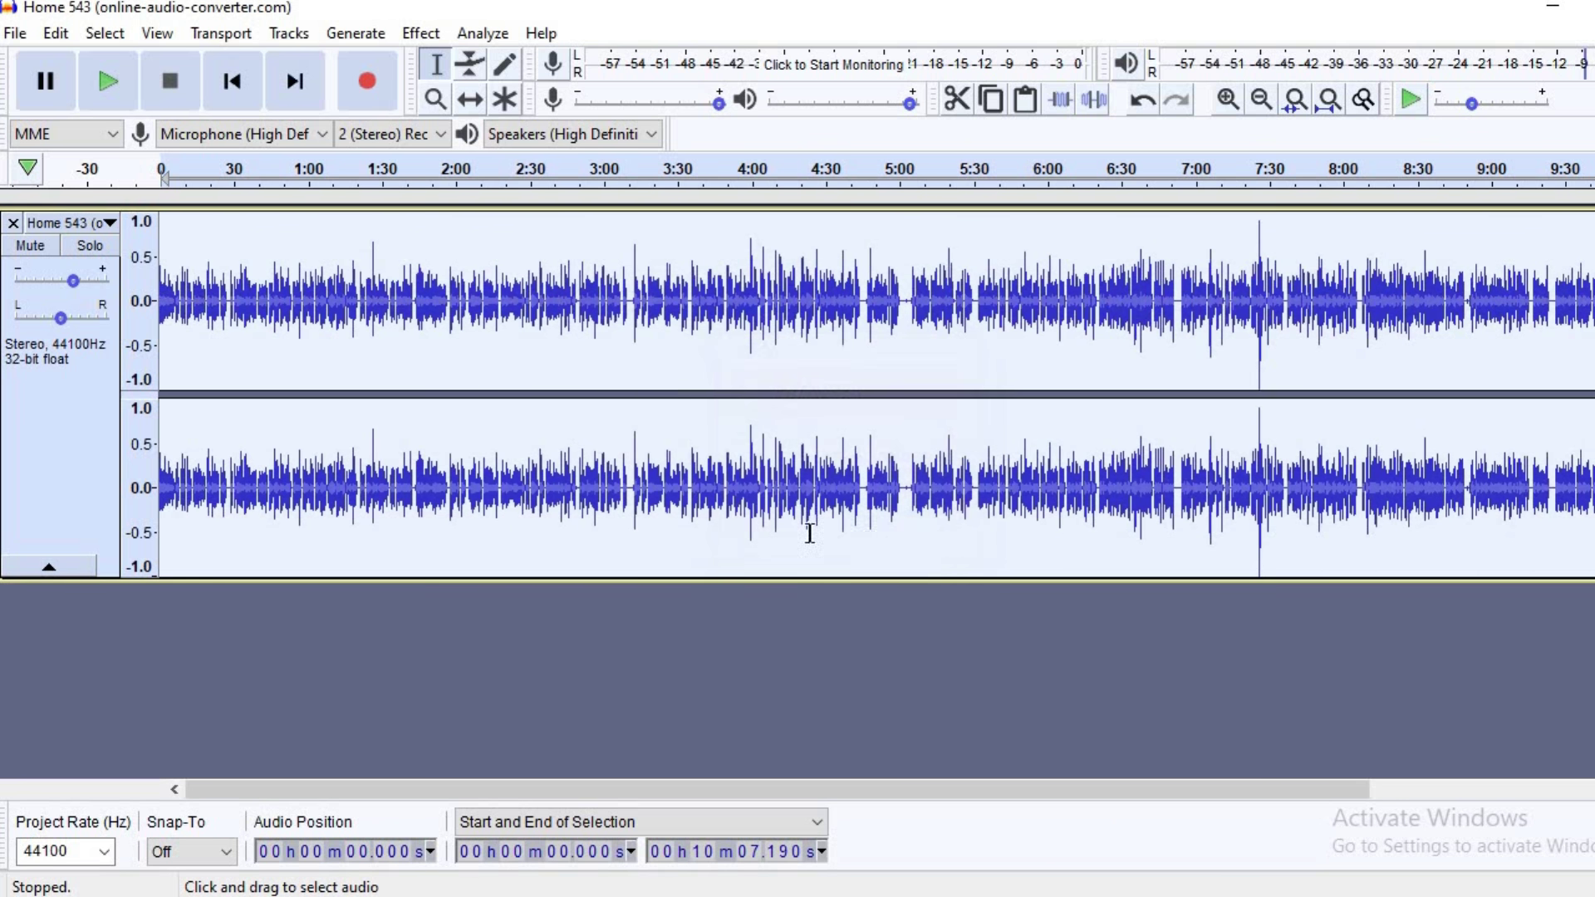
pyautogui.click(97, 89)
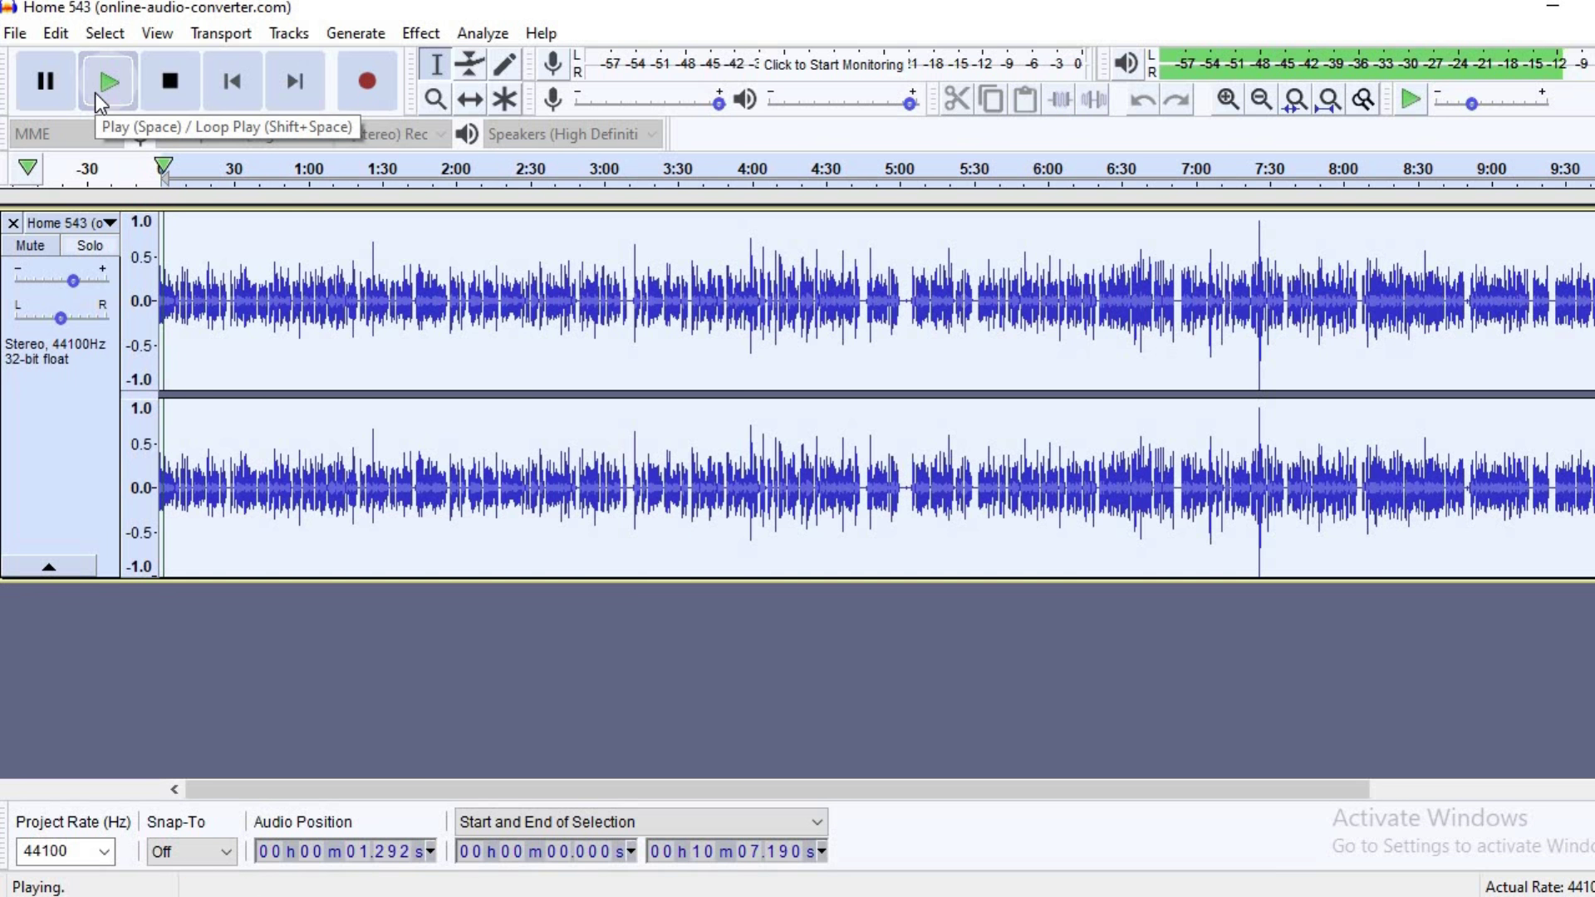
# - Stop playback and undo the 9.62 dB amplification
pyautogui.click(157, 88)
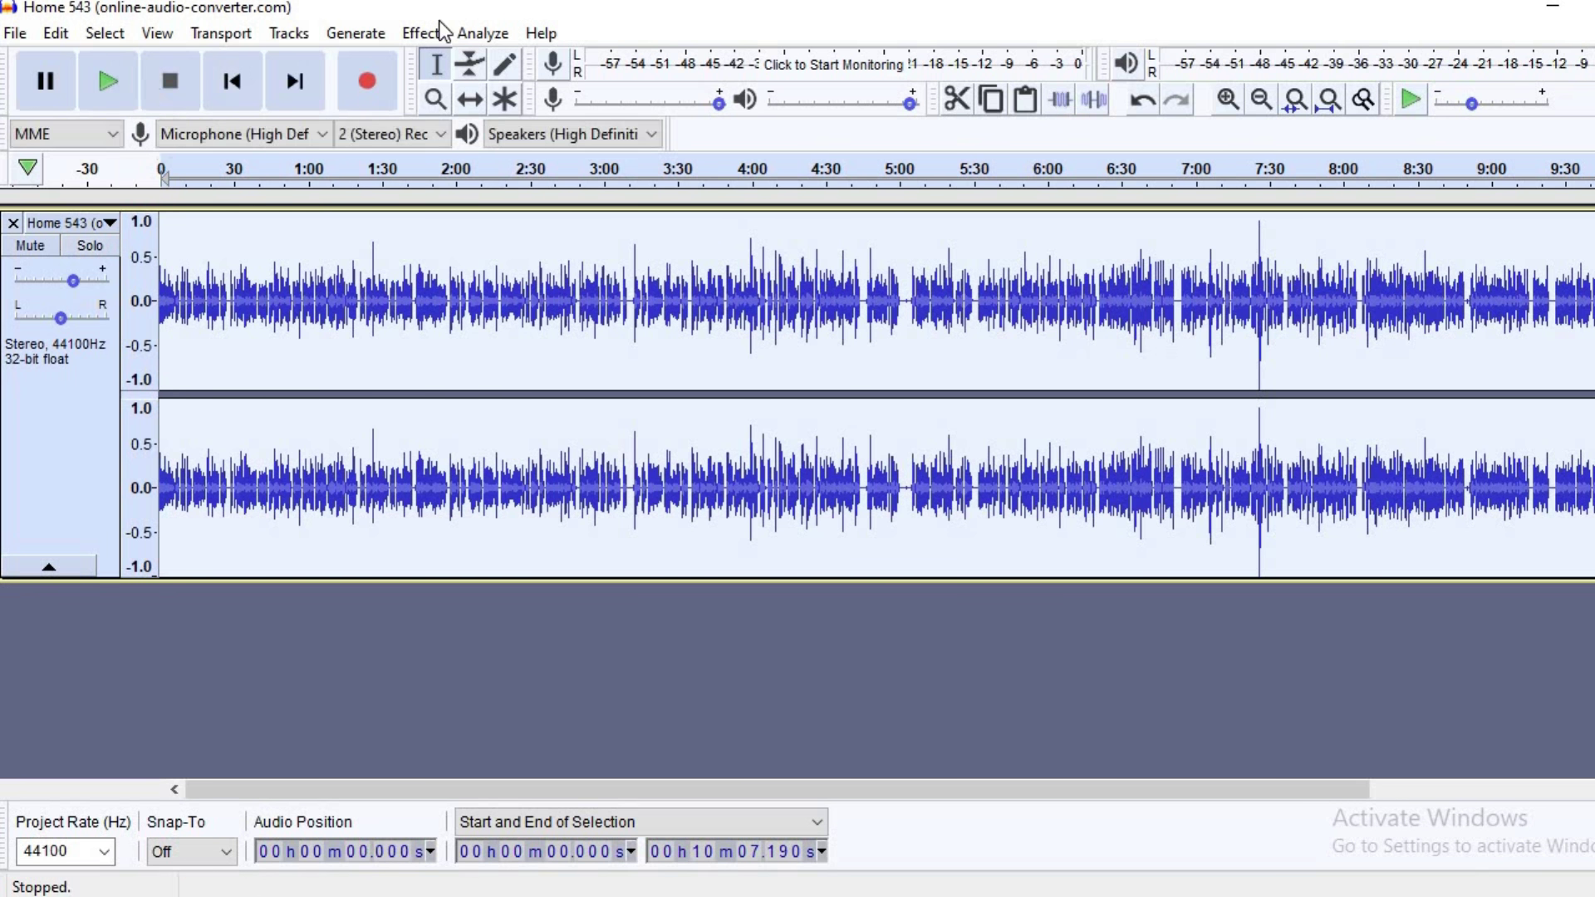
pyautogui.click(66, 37)
pyautogui.click(93, 58)
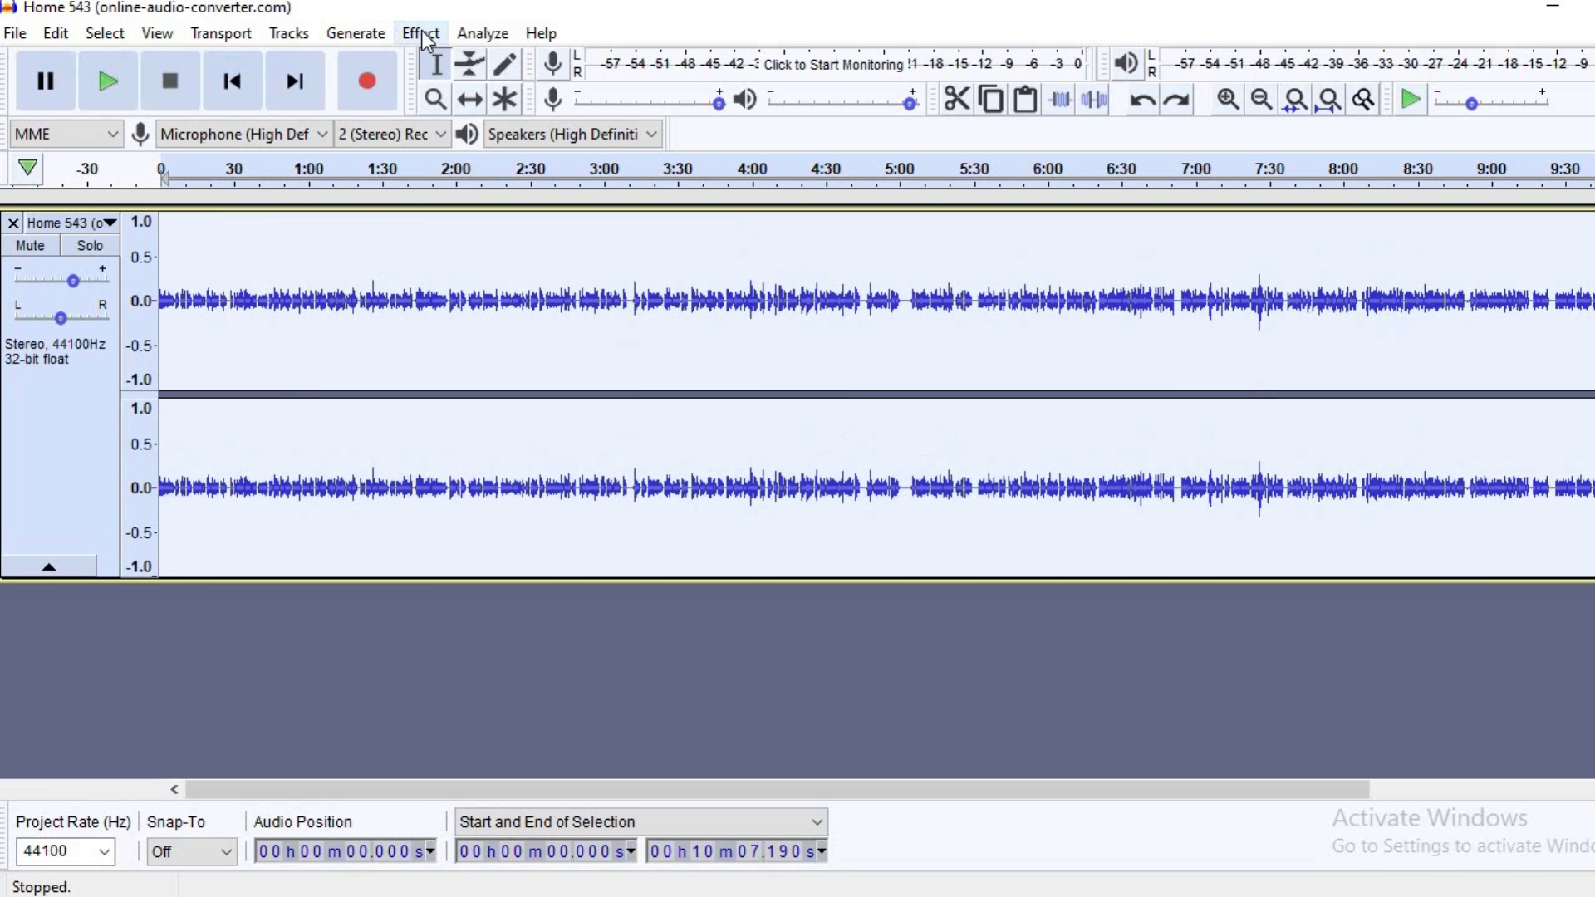
# - Try Change Speed at multiplier 1.000, play it briefly, then undo the speed change
pyautogui.click(423, 34)
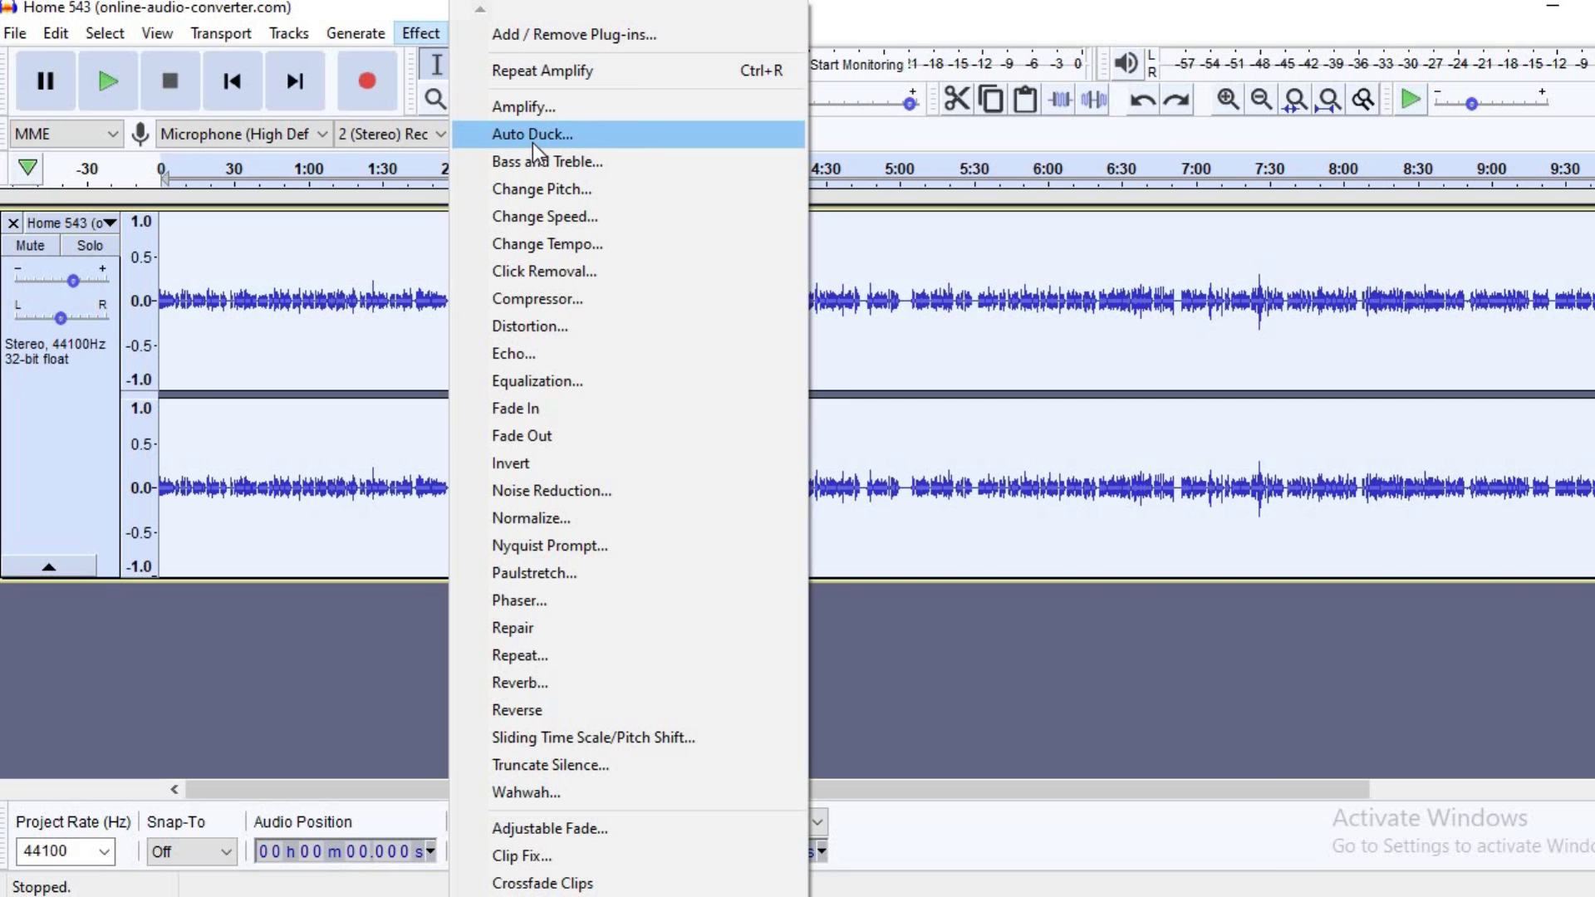
pyautogui.click(575, 217)
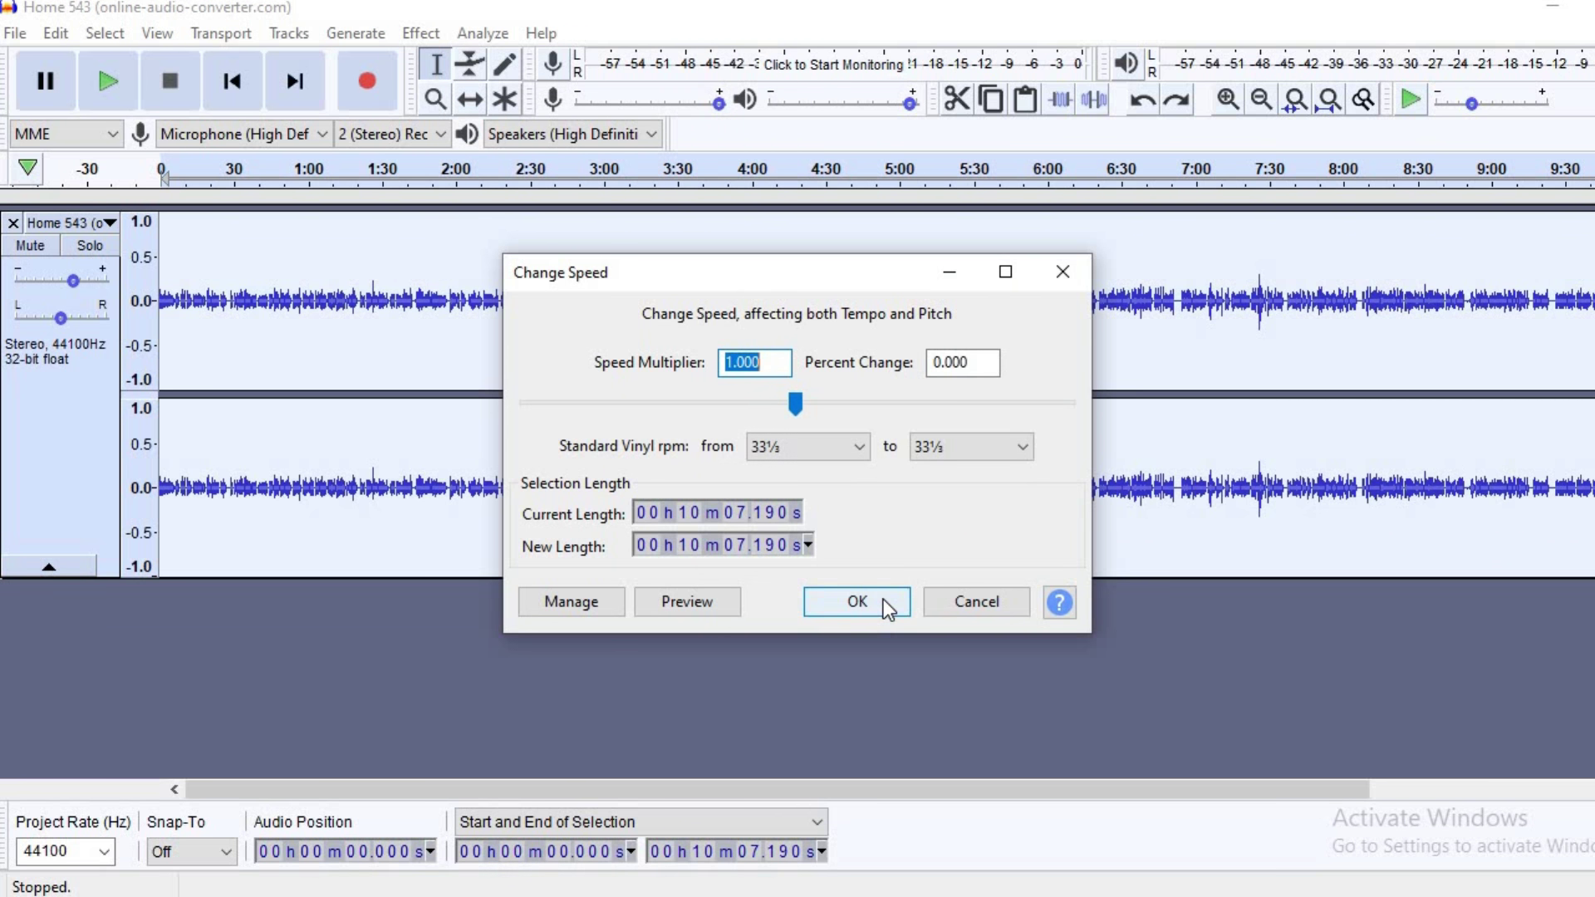
pyautogui.click(883, 600)
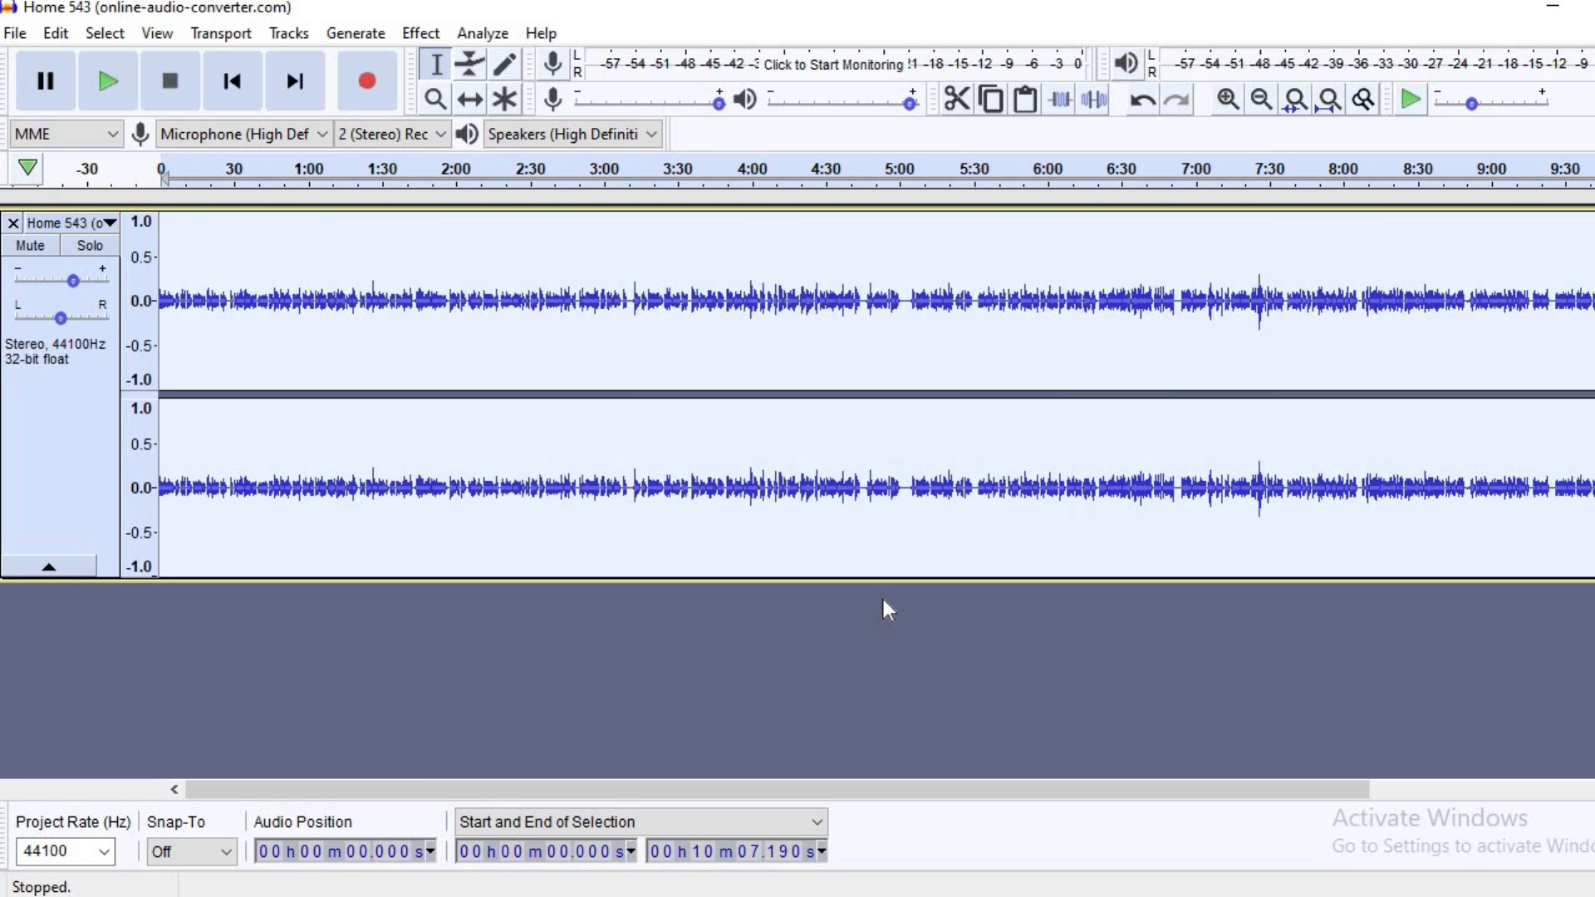
pyautogui.click(108, 82)
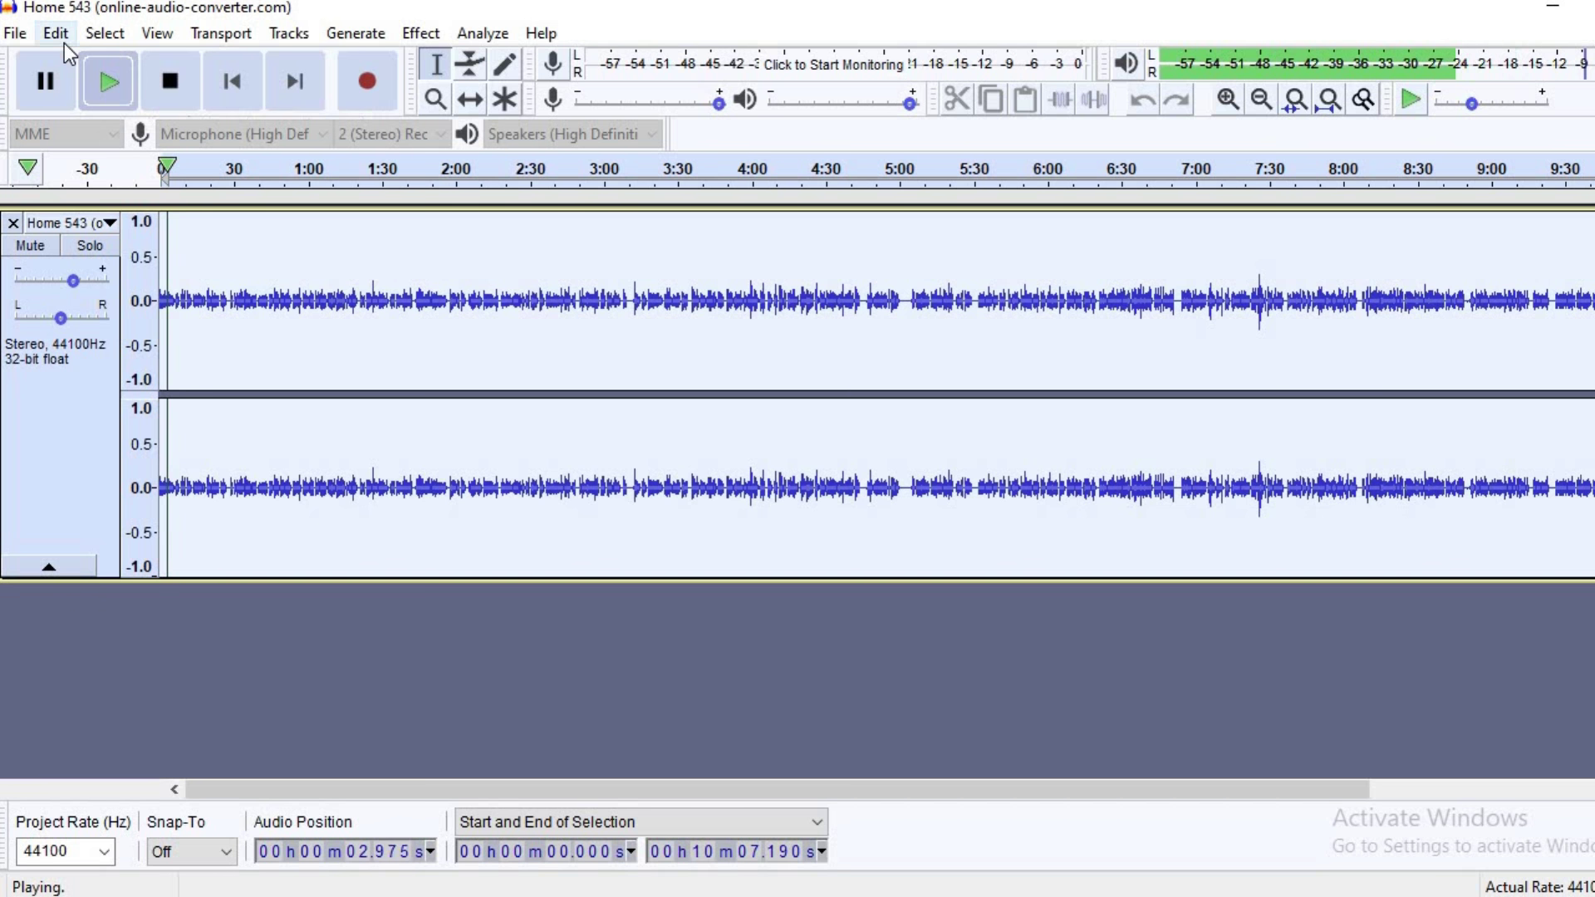
pyautogui.click(153, 73)
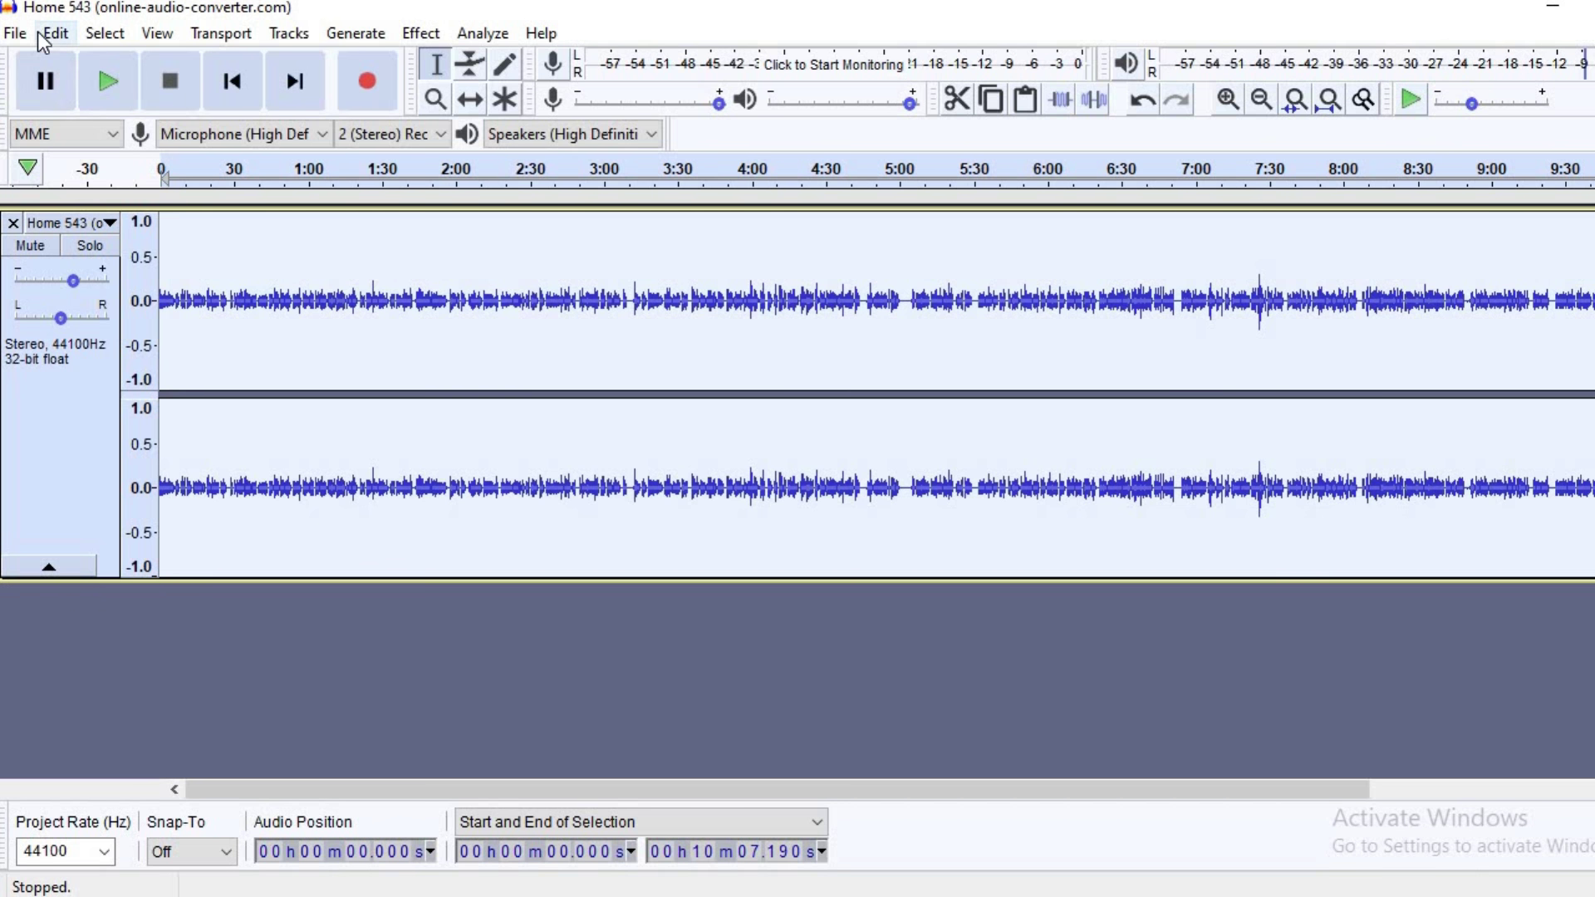
pyautogui.click(44, 33)
pyautogui.click(76, 63)
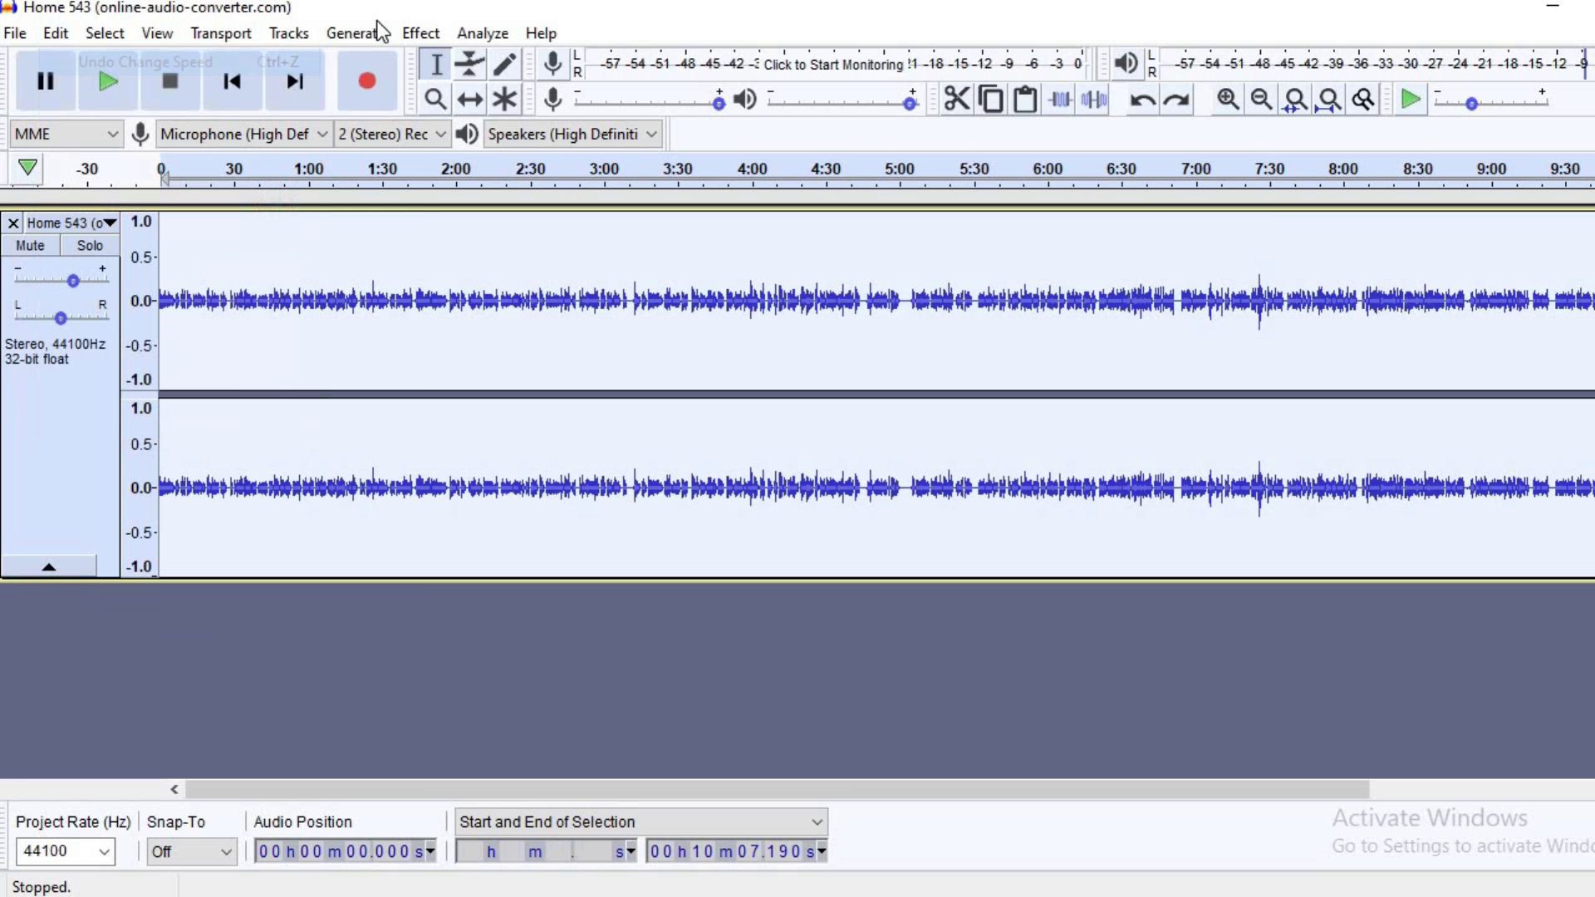
# - Apply Bass and Treble with bass +14 dB and treble +9 dB, then play the result briefly
pyautogui.click(433, 35)
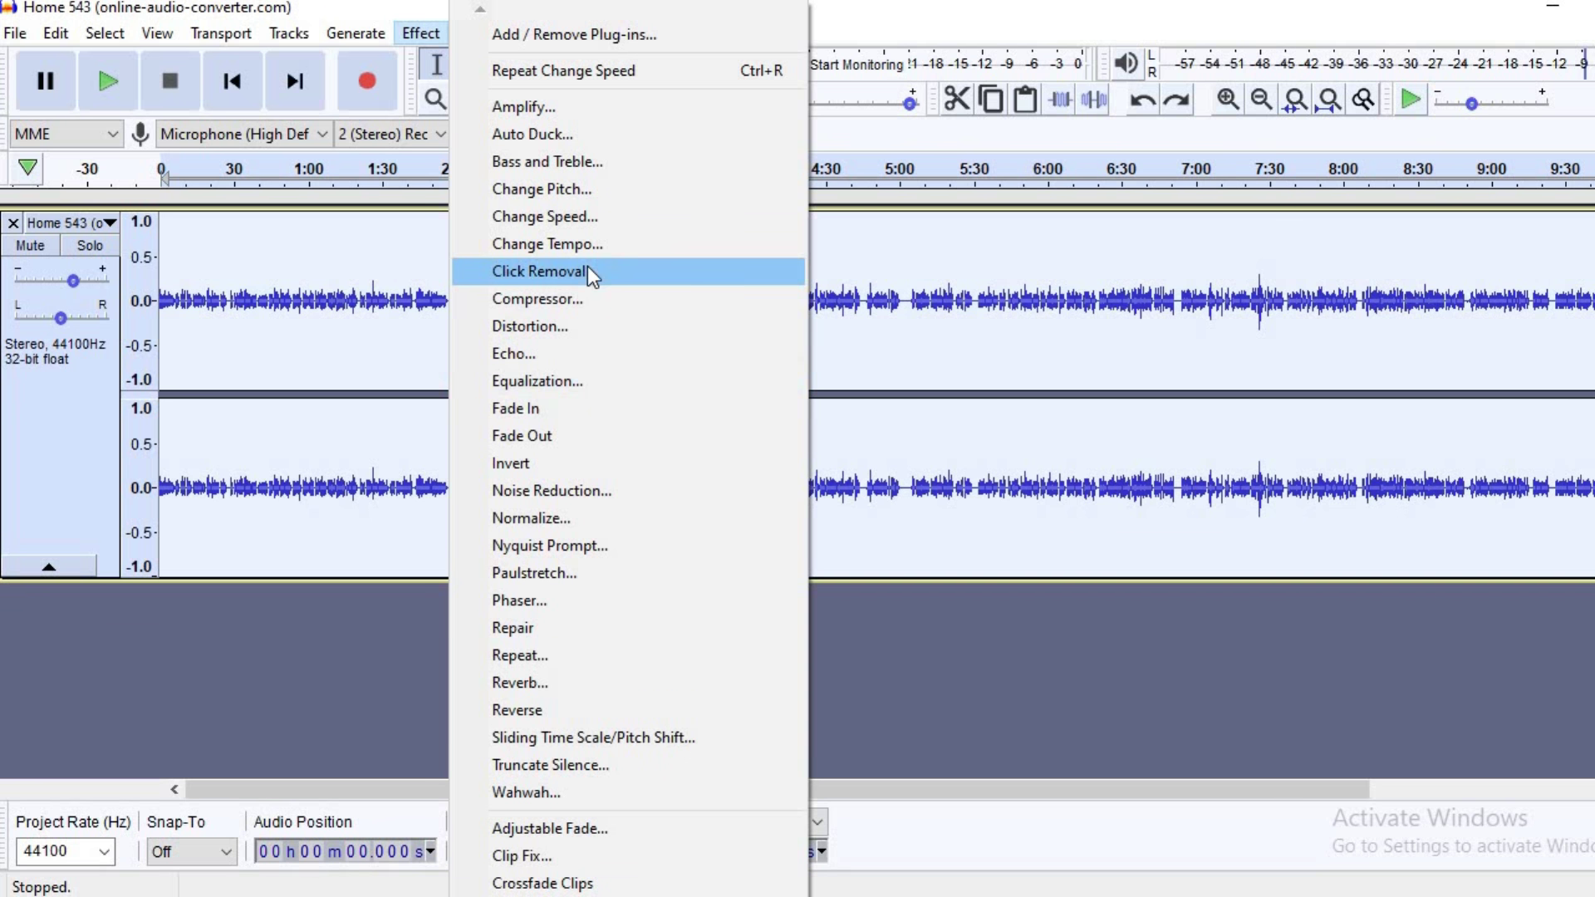
pyautogui.click(605, 164)
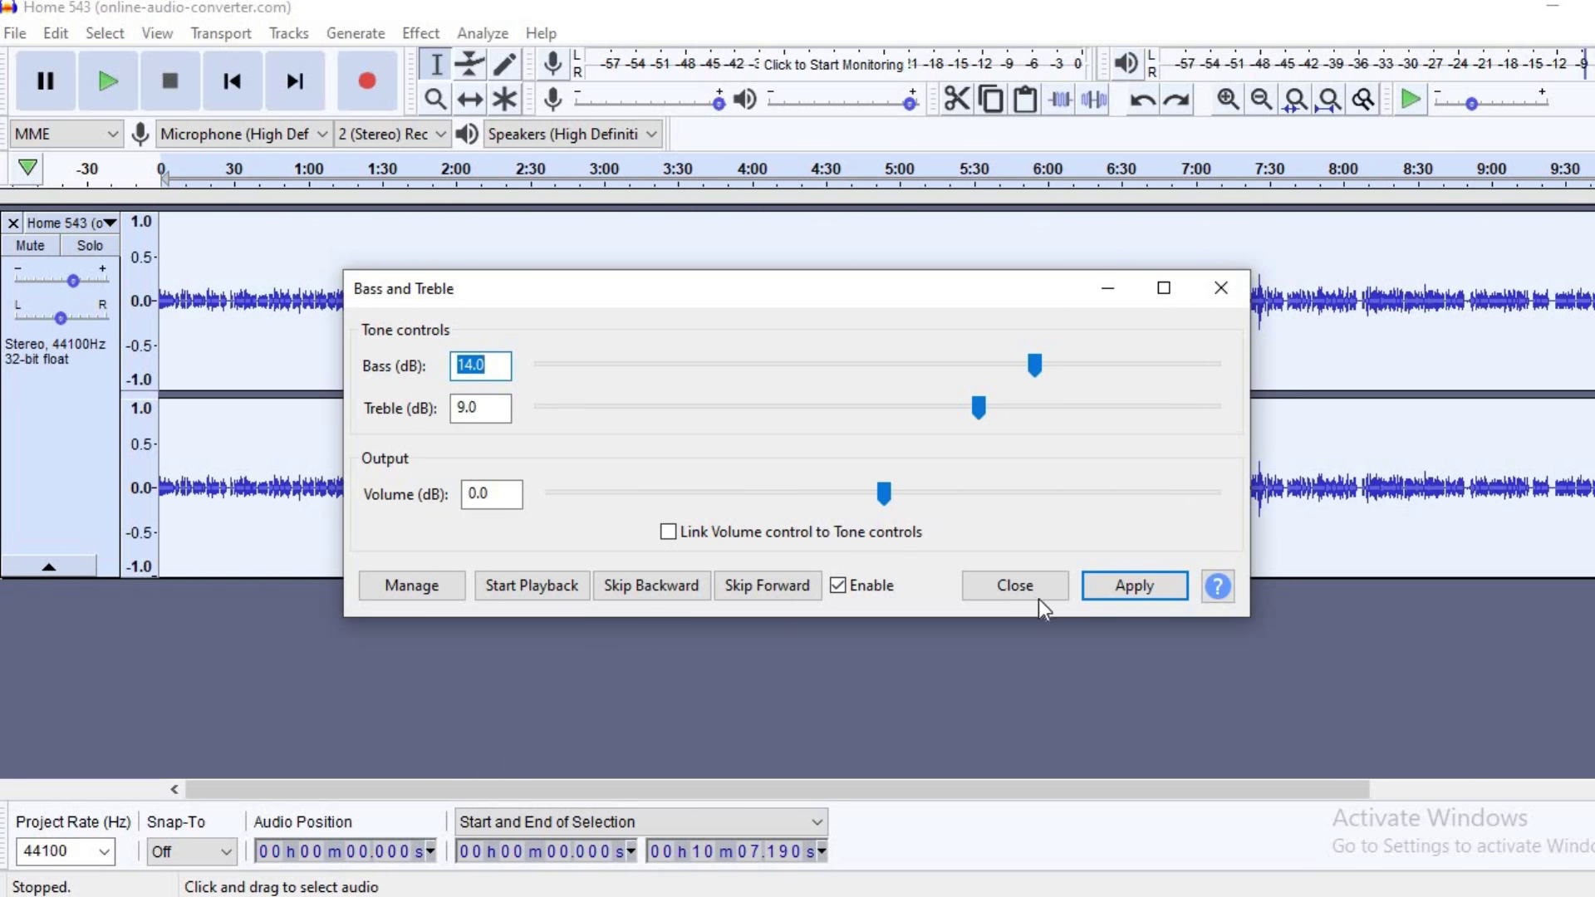
pyautogui.click(1127, 586)
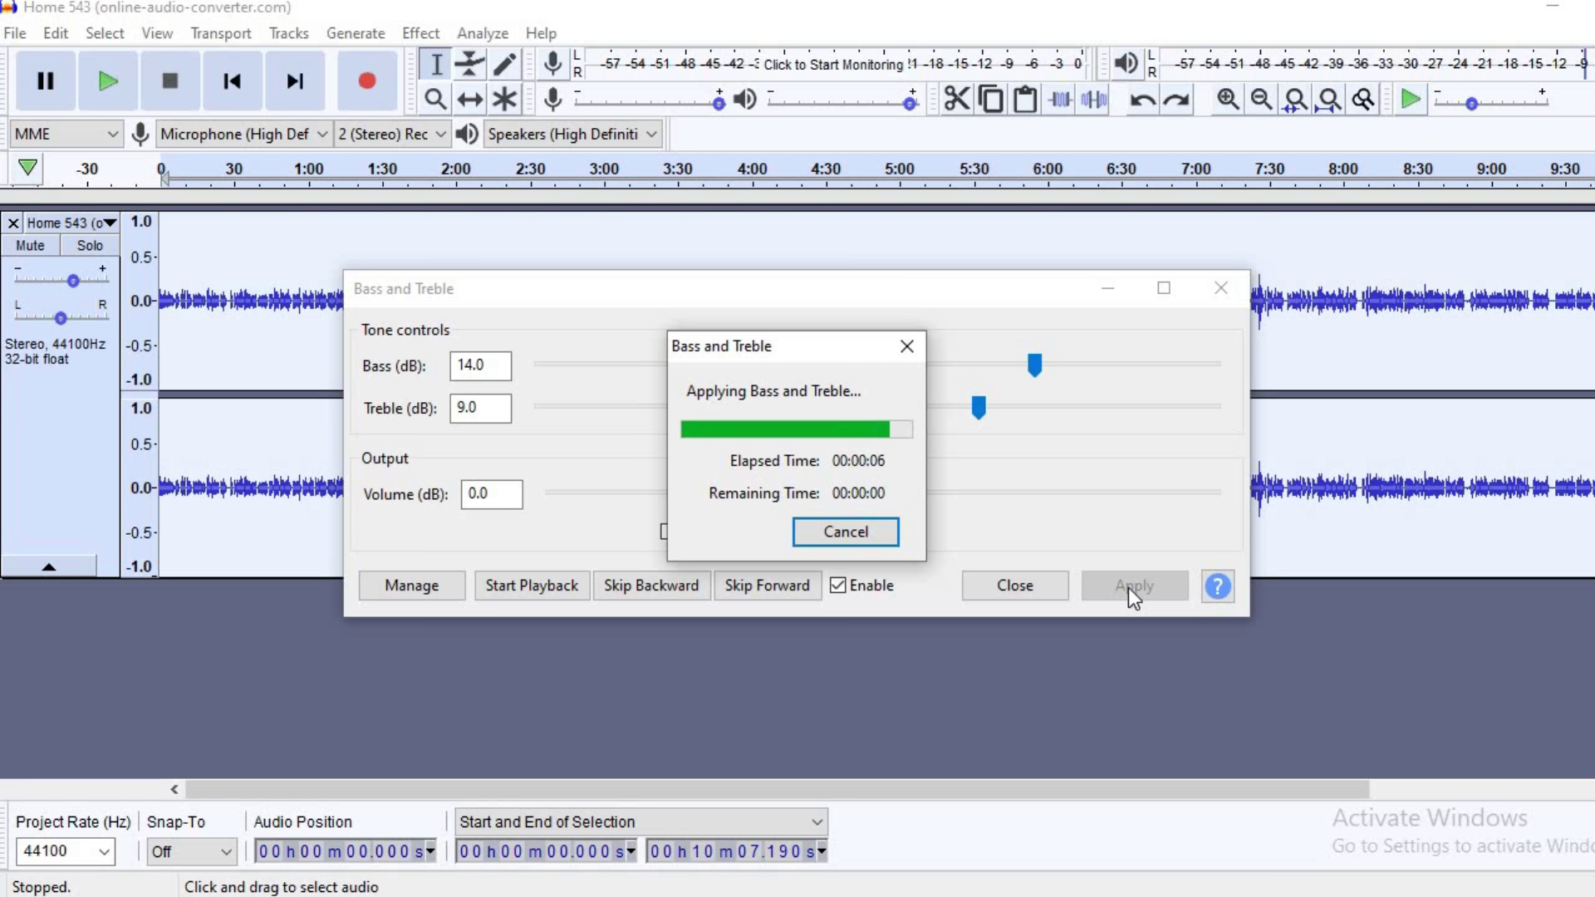
pyautogui.click(1013, 587)
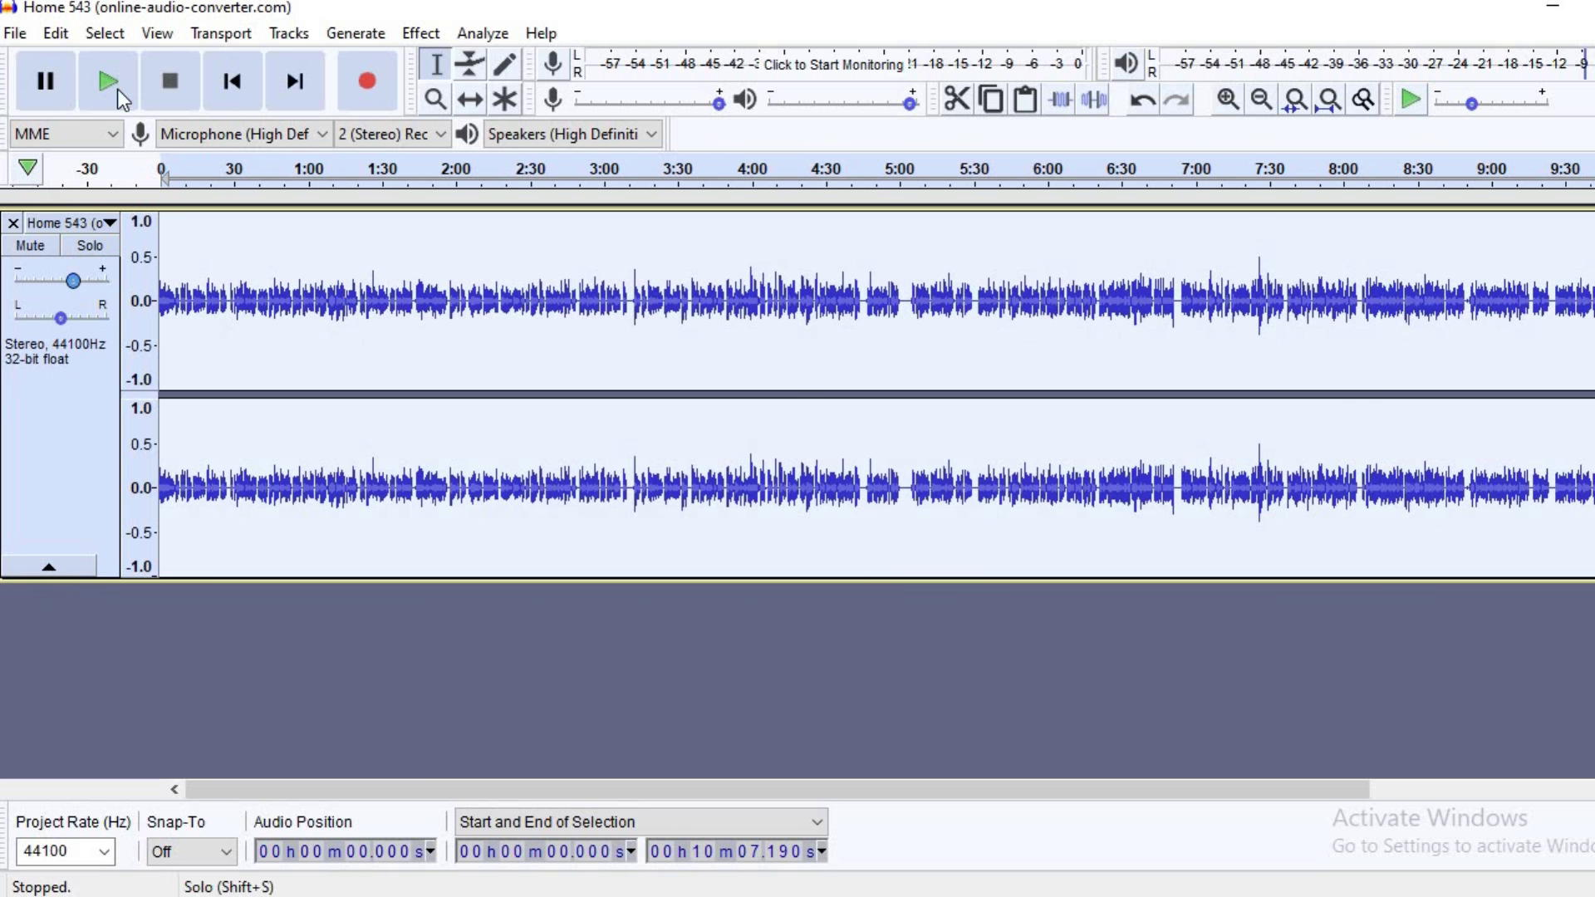
pyautogui.click(111, 82)
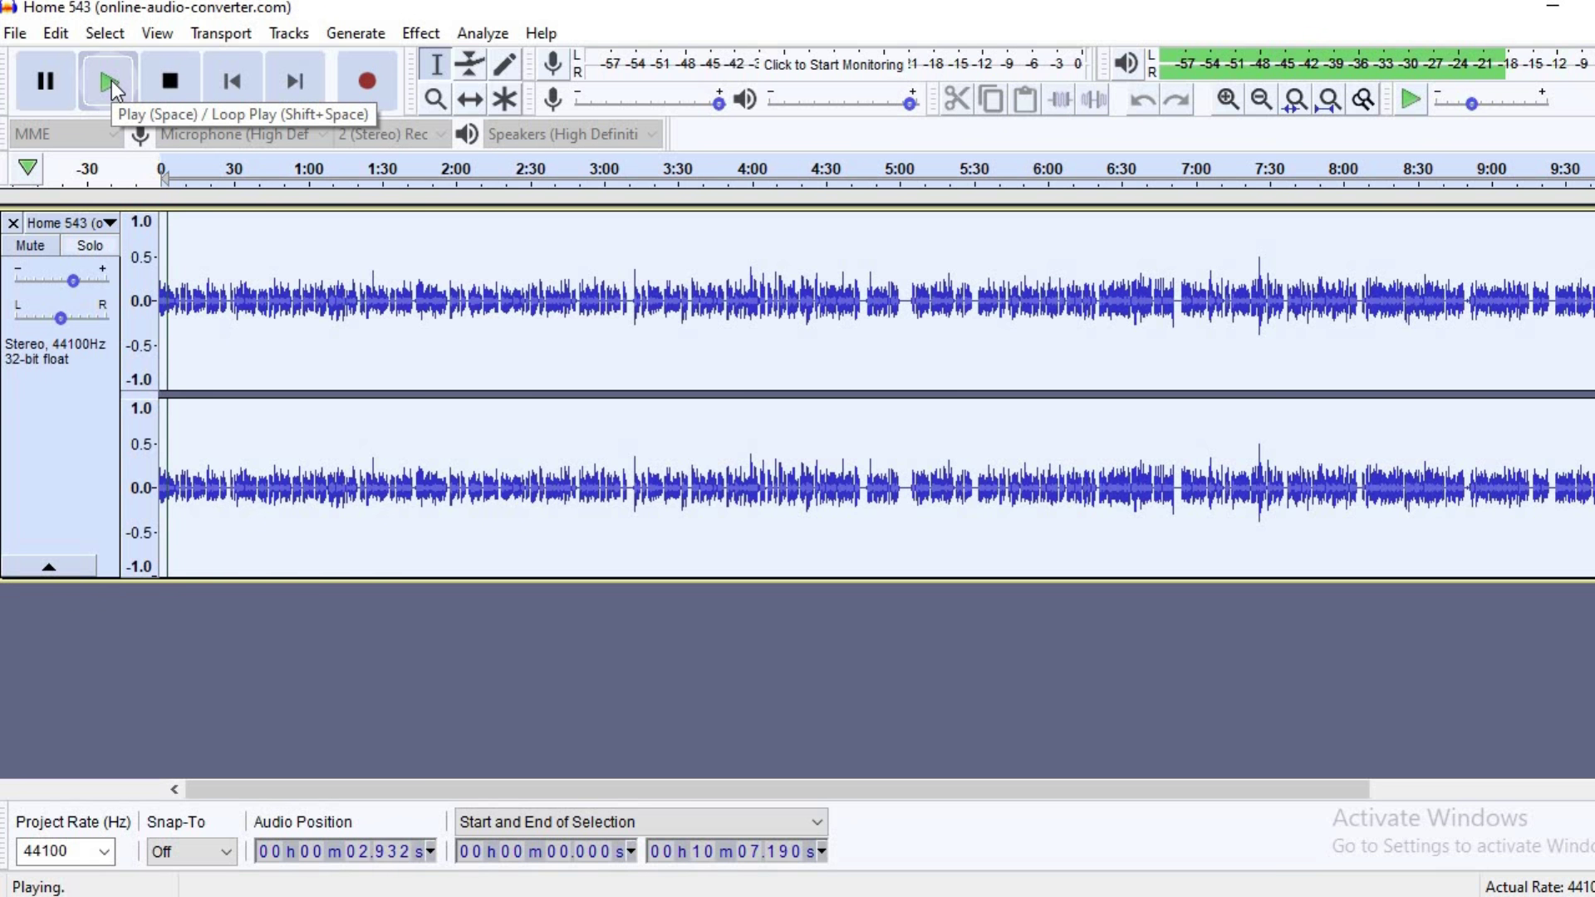
pyautogui.click(175, 72)
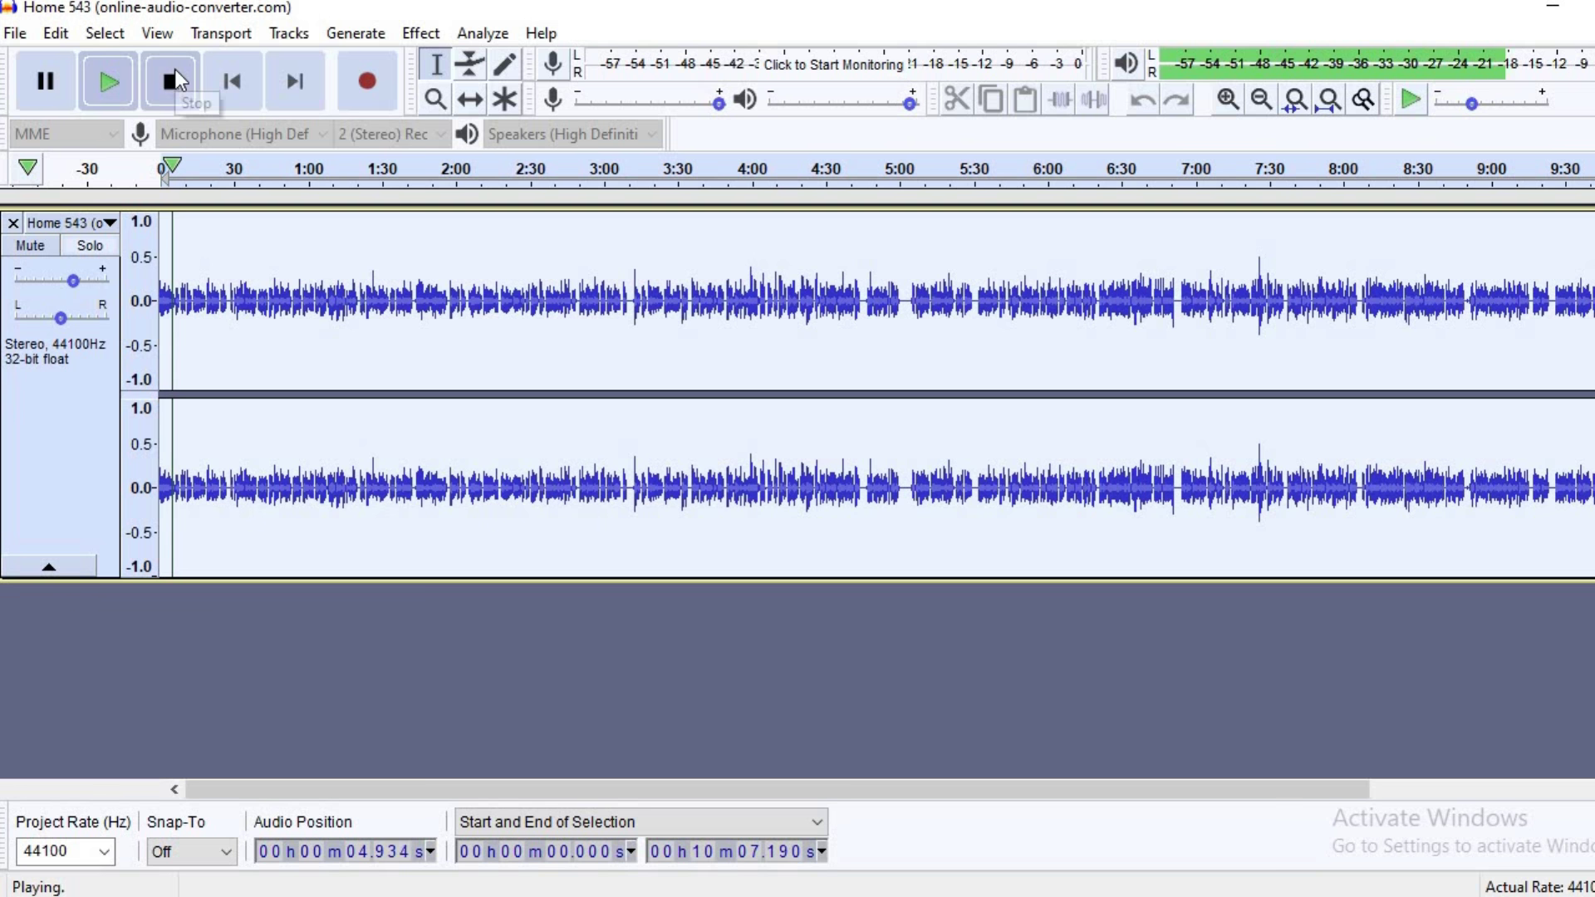
# - Apply an Equalization curve with an 8 dB dip near 800 Hz and slightly raised highs, then play briefly
pyautogui.click(424, 33)
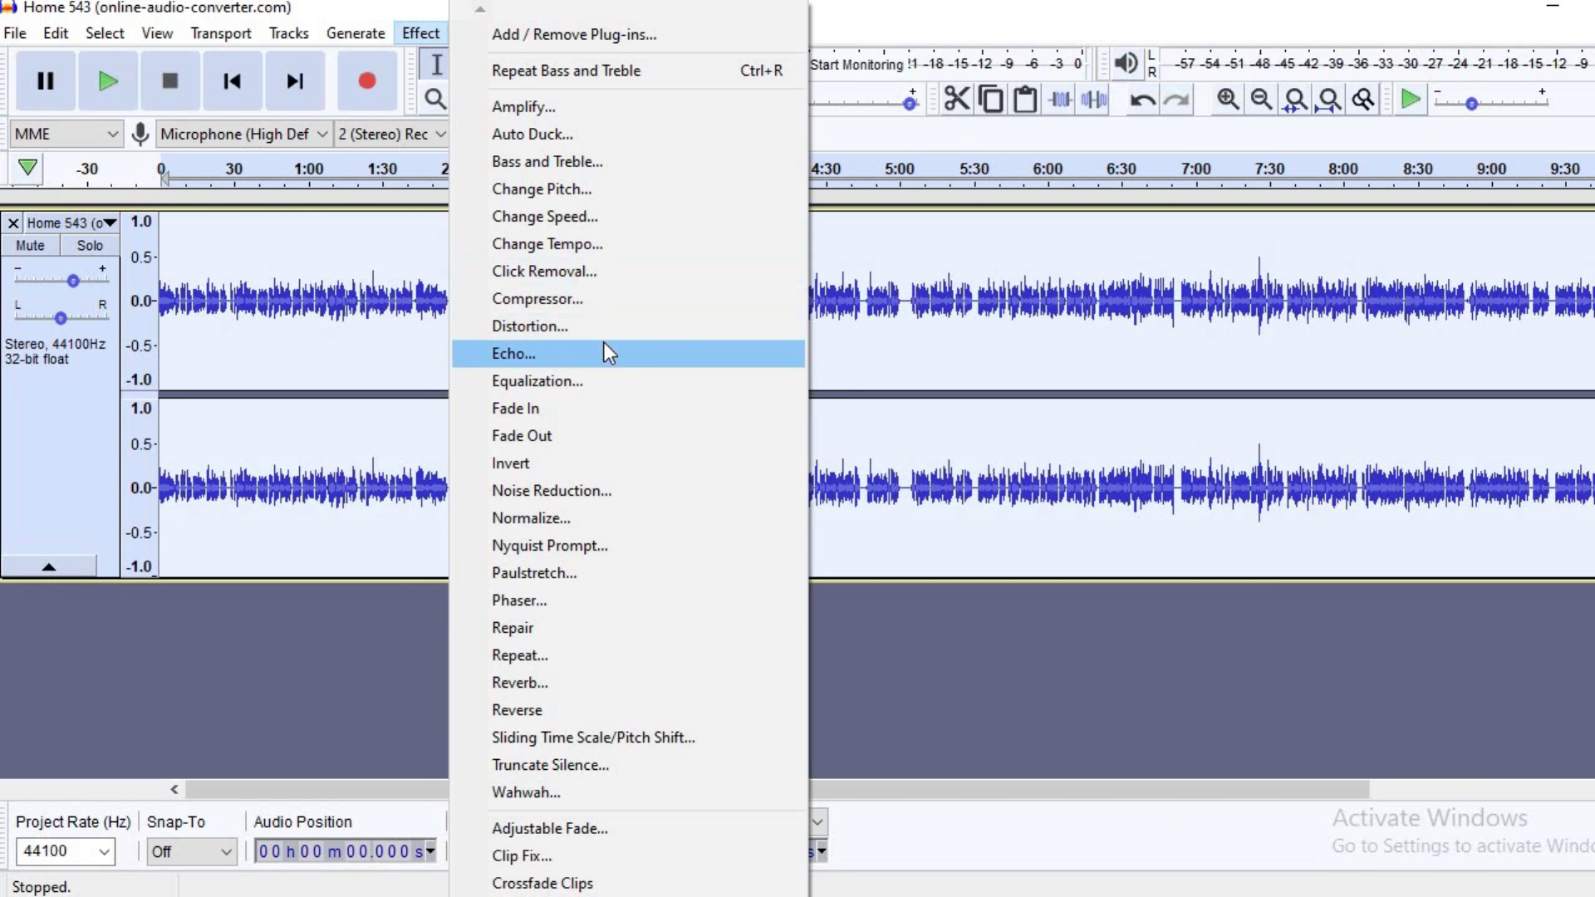
pyautogui.click(560, 384)
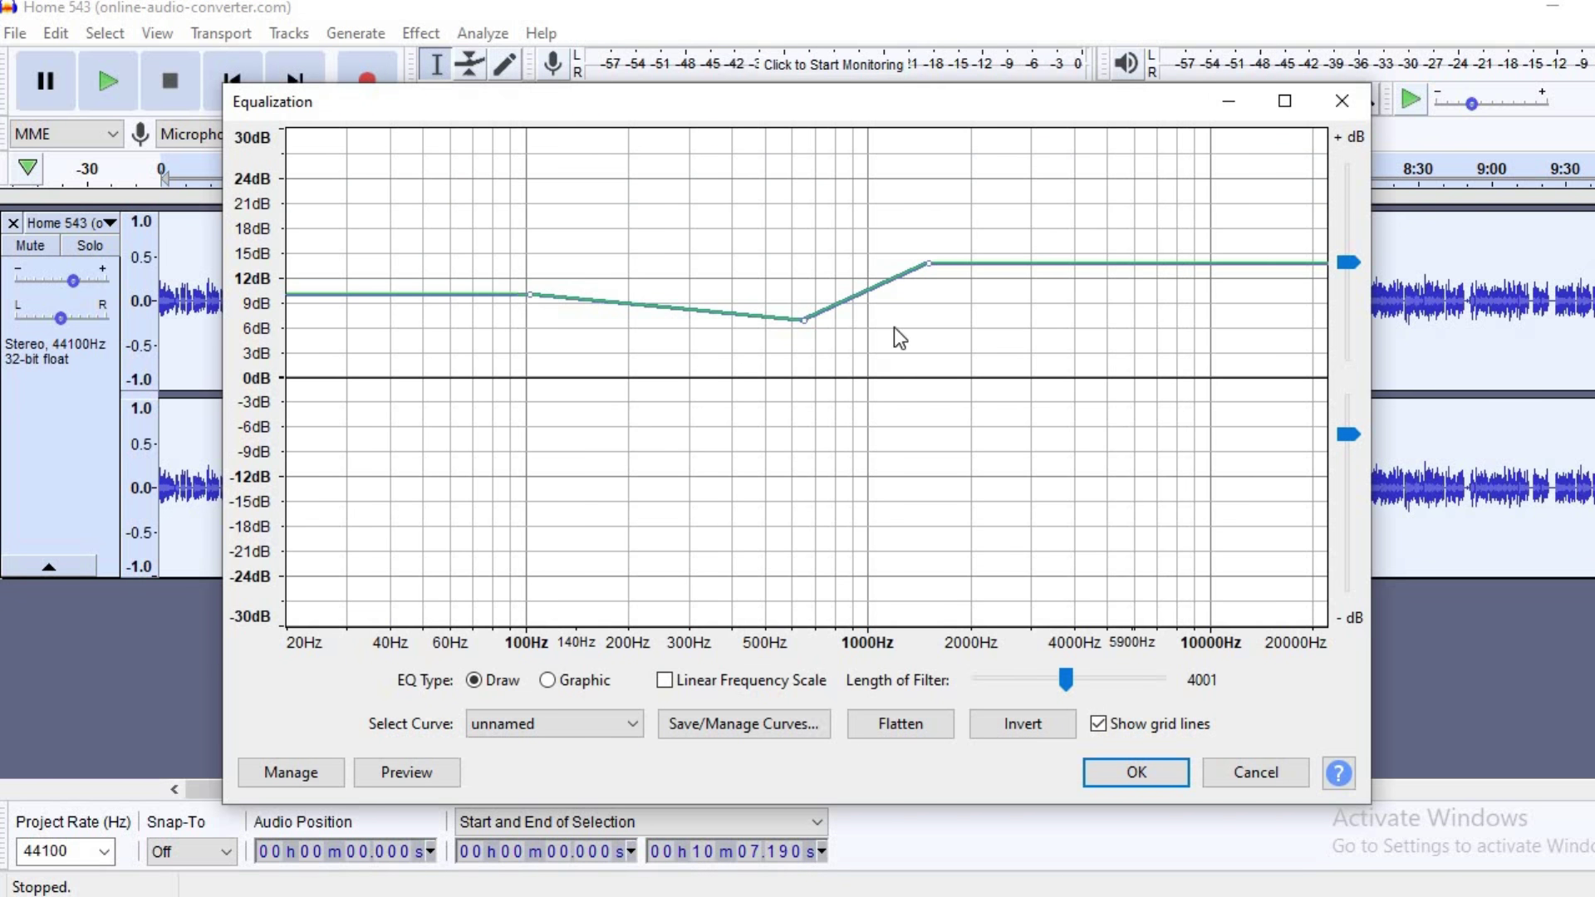
pyautogui.moveTo(809, 322); pyautogui.dragTo(811, 314)
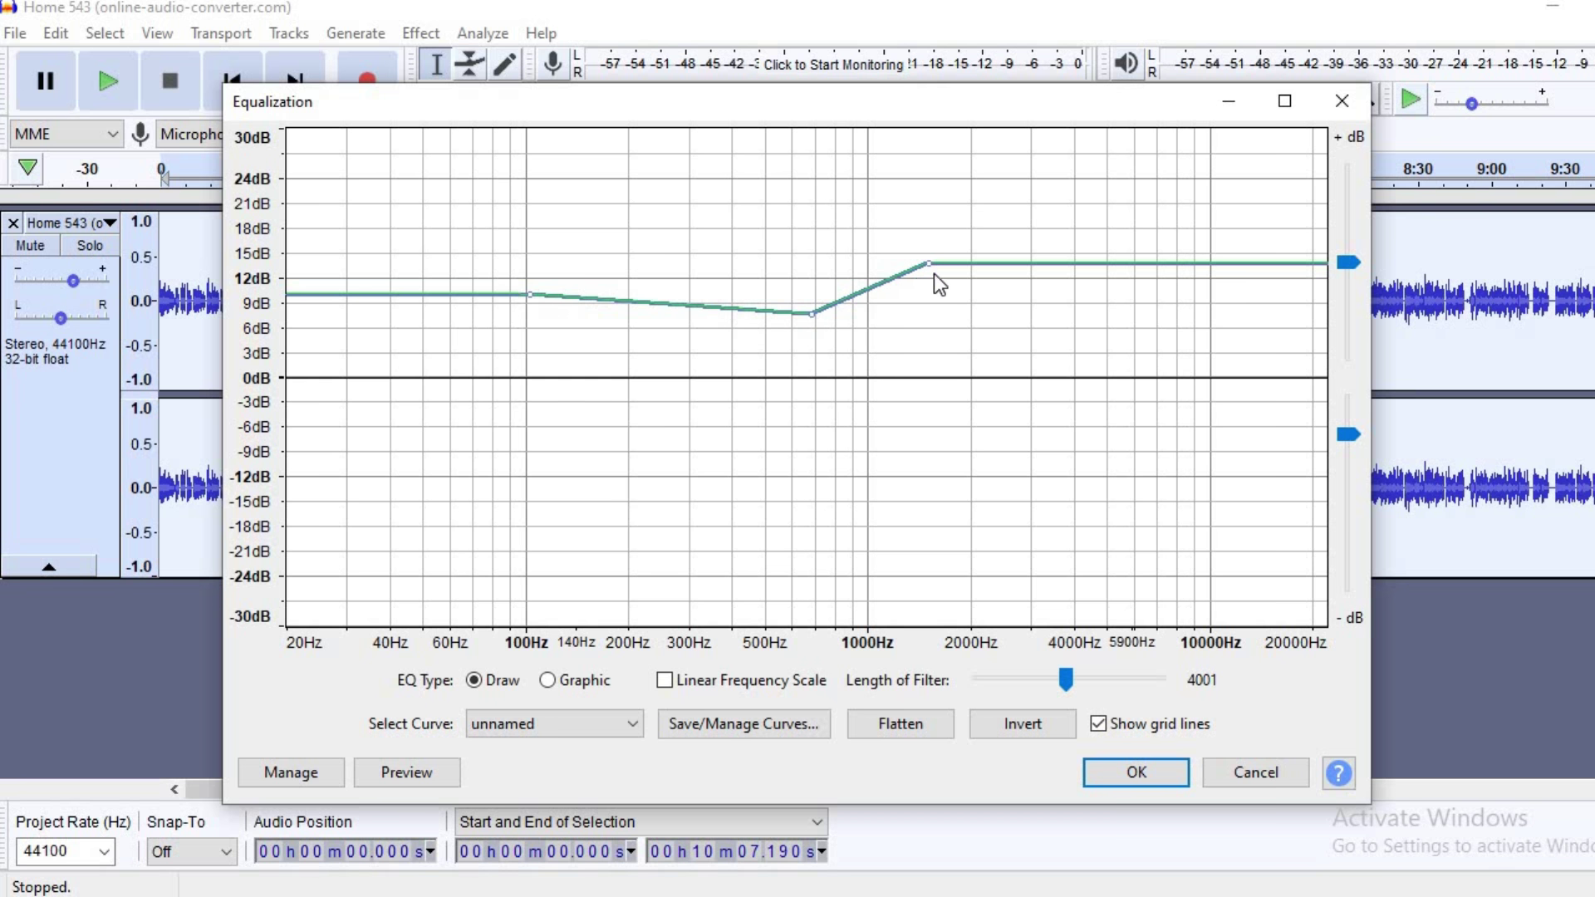
pyautogui.moveTo(930, 261); pyautogui.dragTo(930, 257)
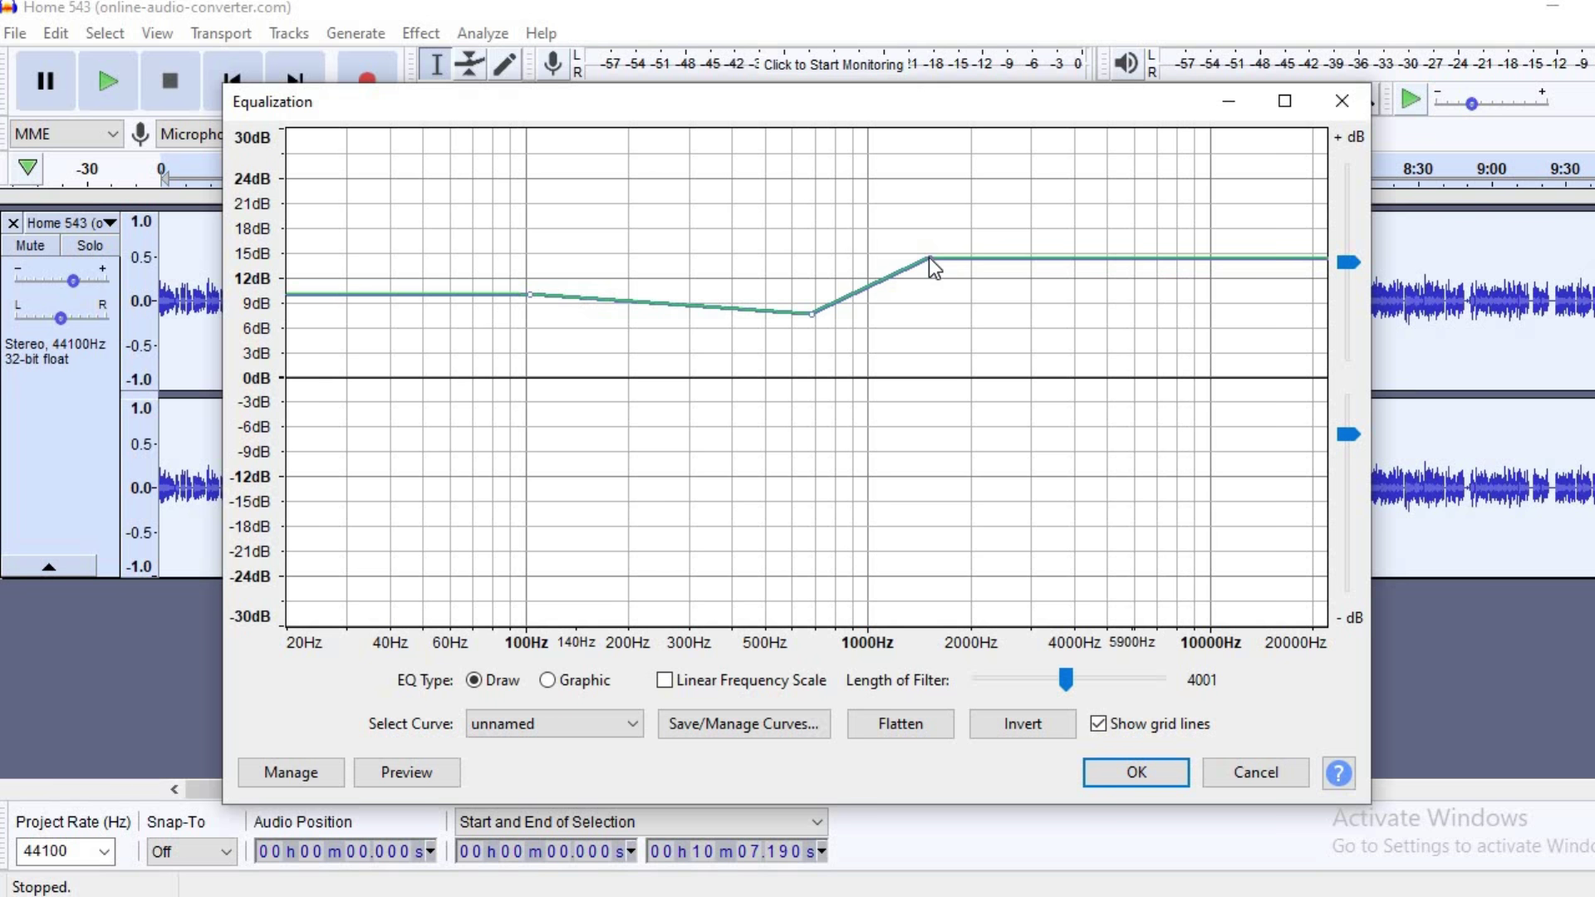
pyautogui.click(1135, 772)
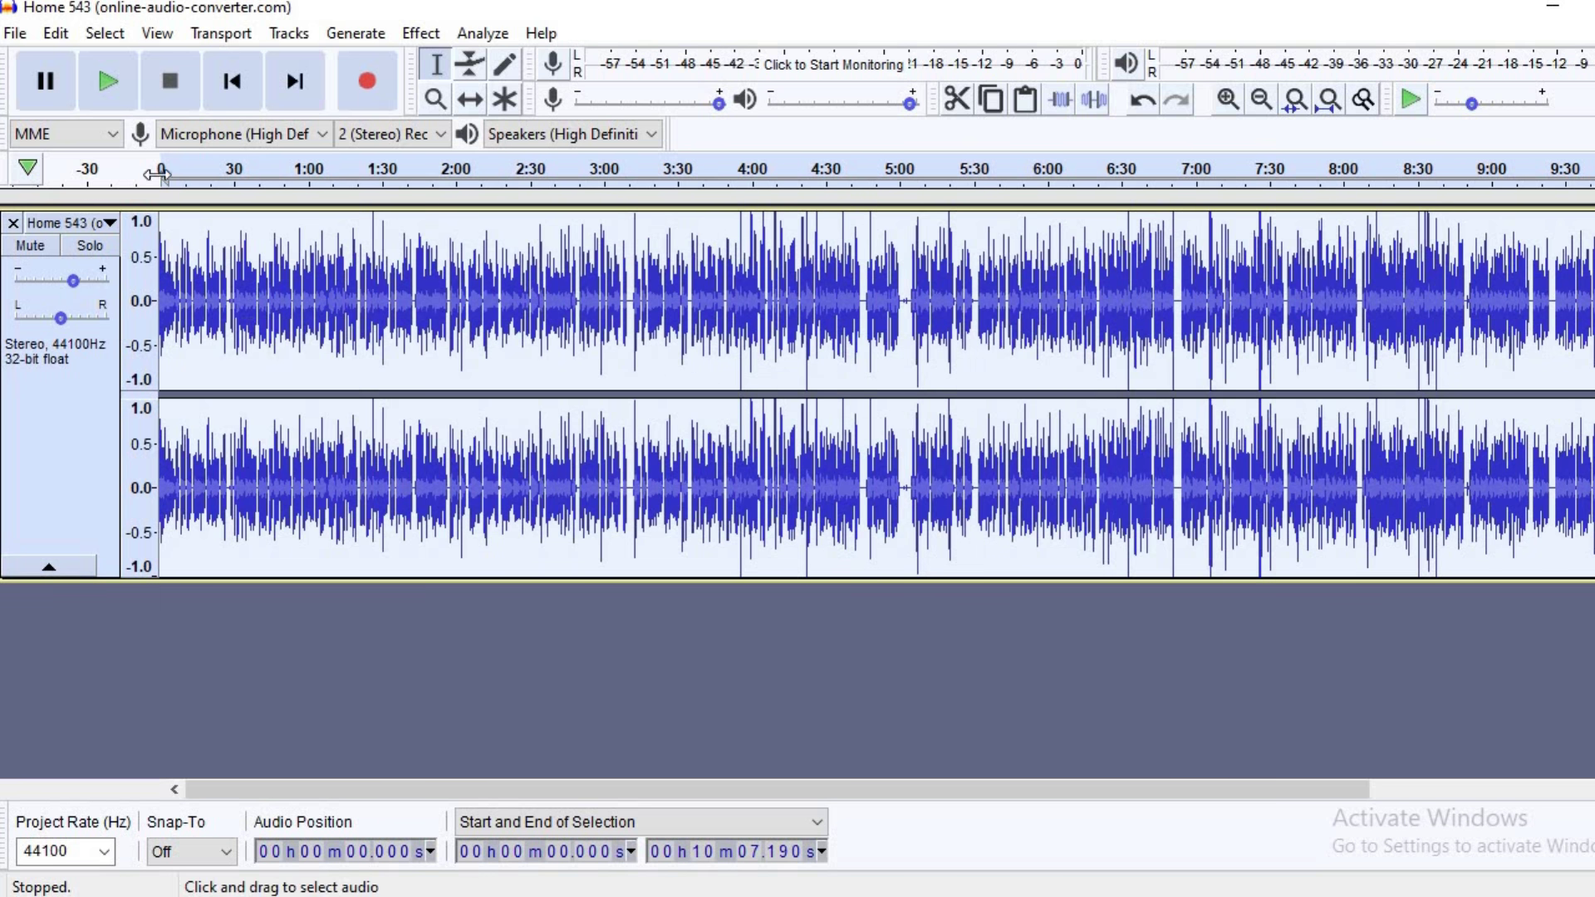
pyautogui.click(117, 92)
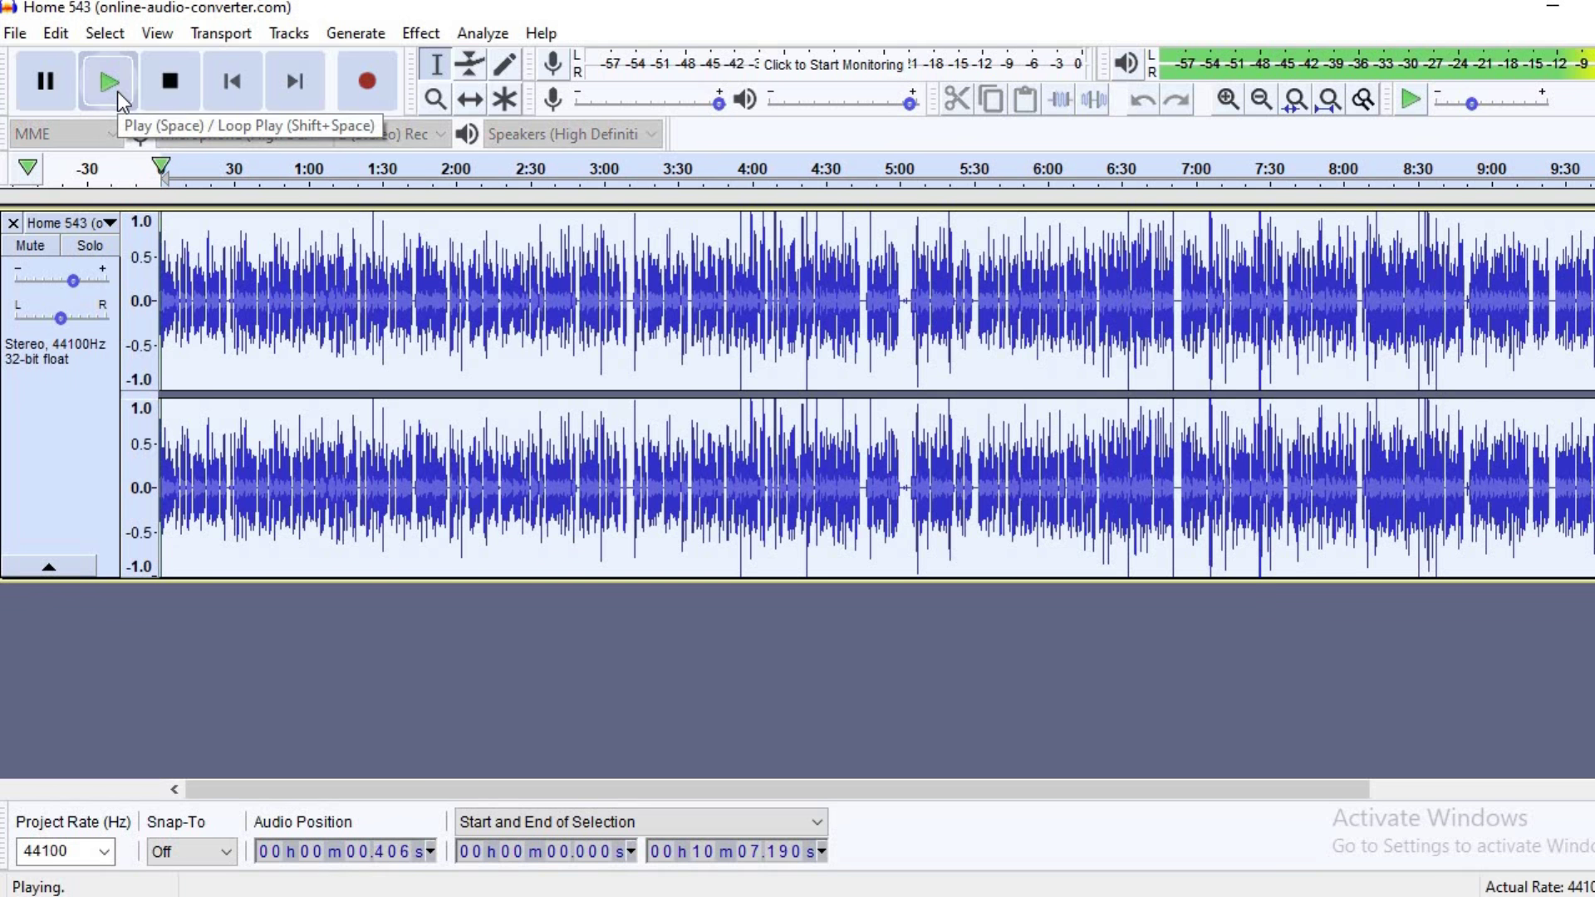
pyautogui.click(167, 96)
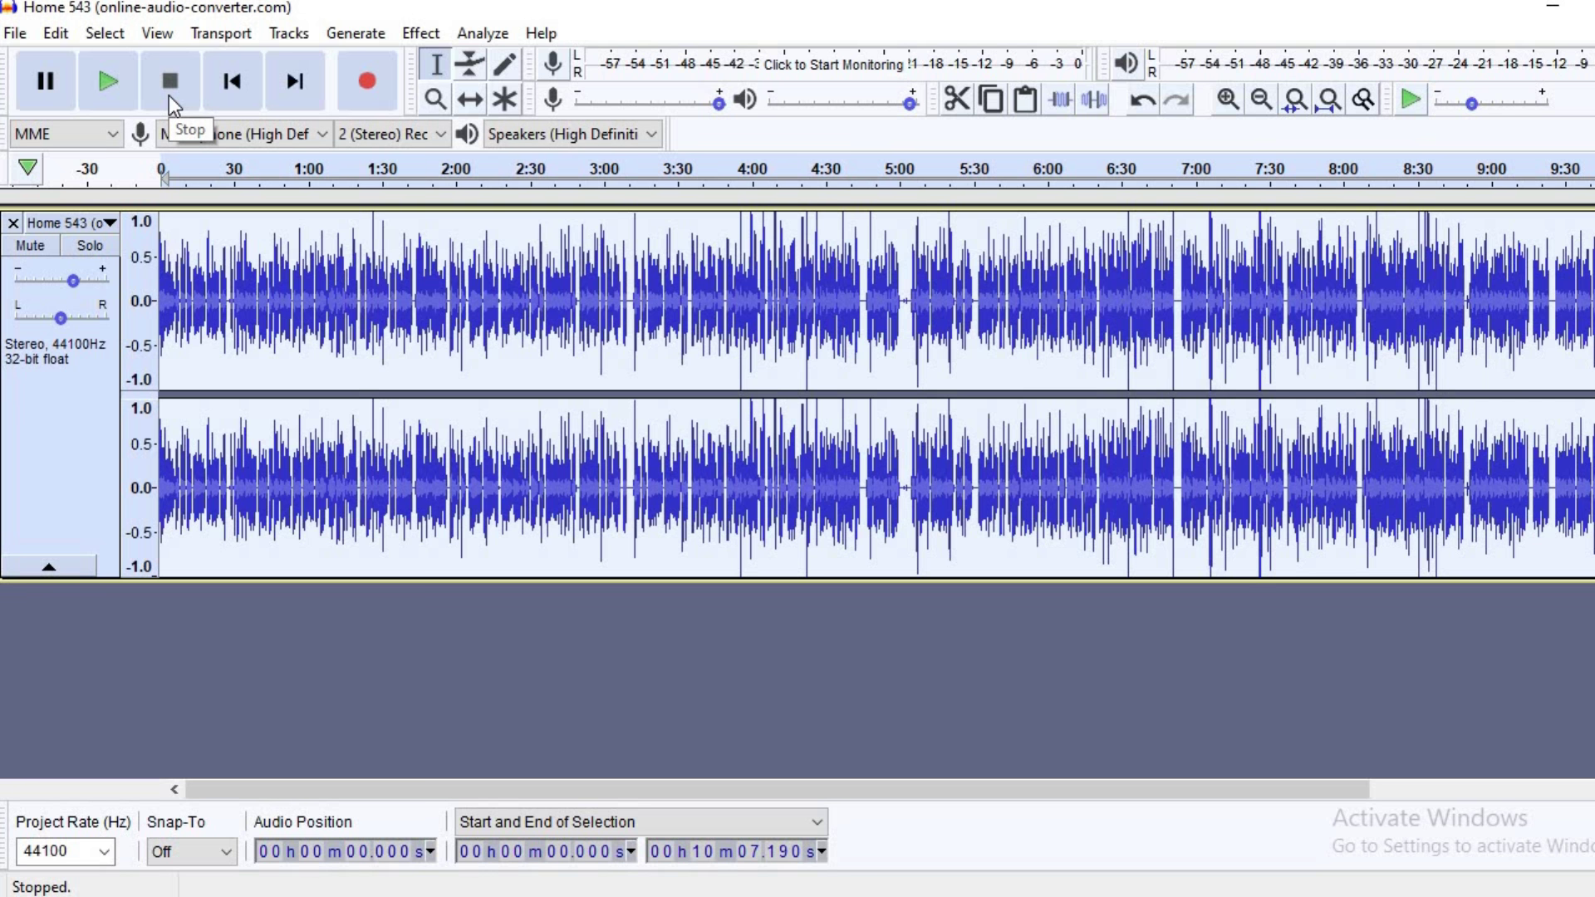
# - Normalize Home 543 to -3.0 dB peak with DC offset removed, then play it back briefly
pyautogui.click(430, 31)
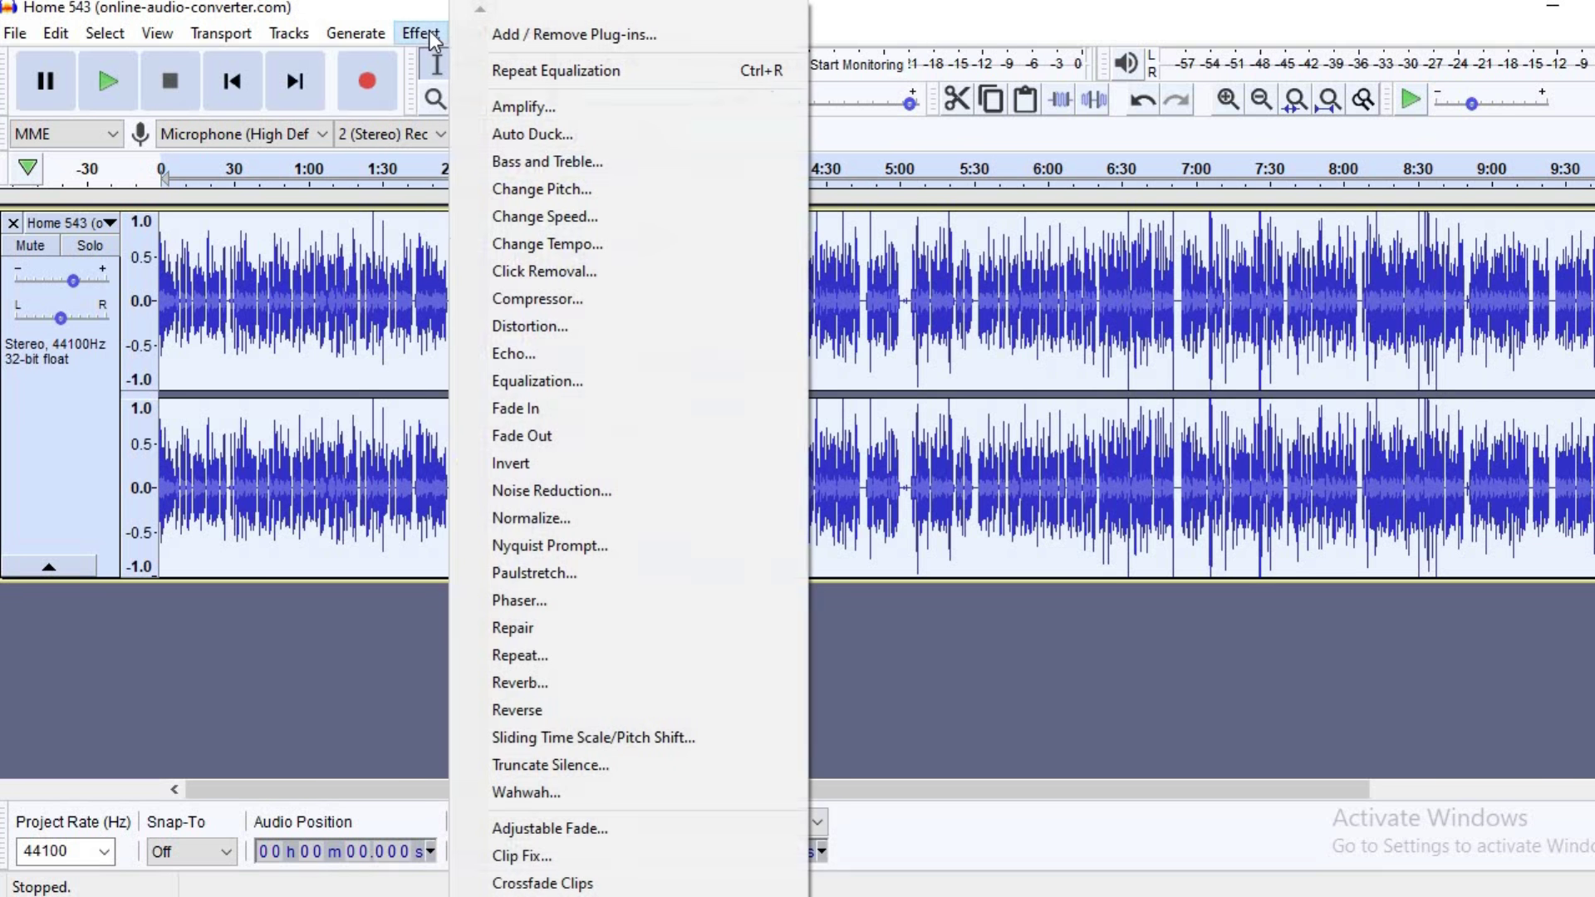
pyautogui.click(578, 521)
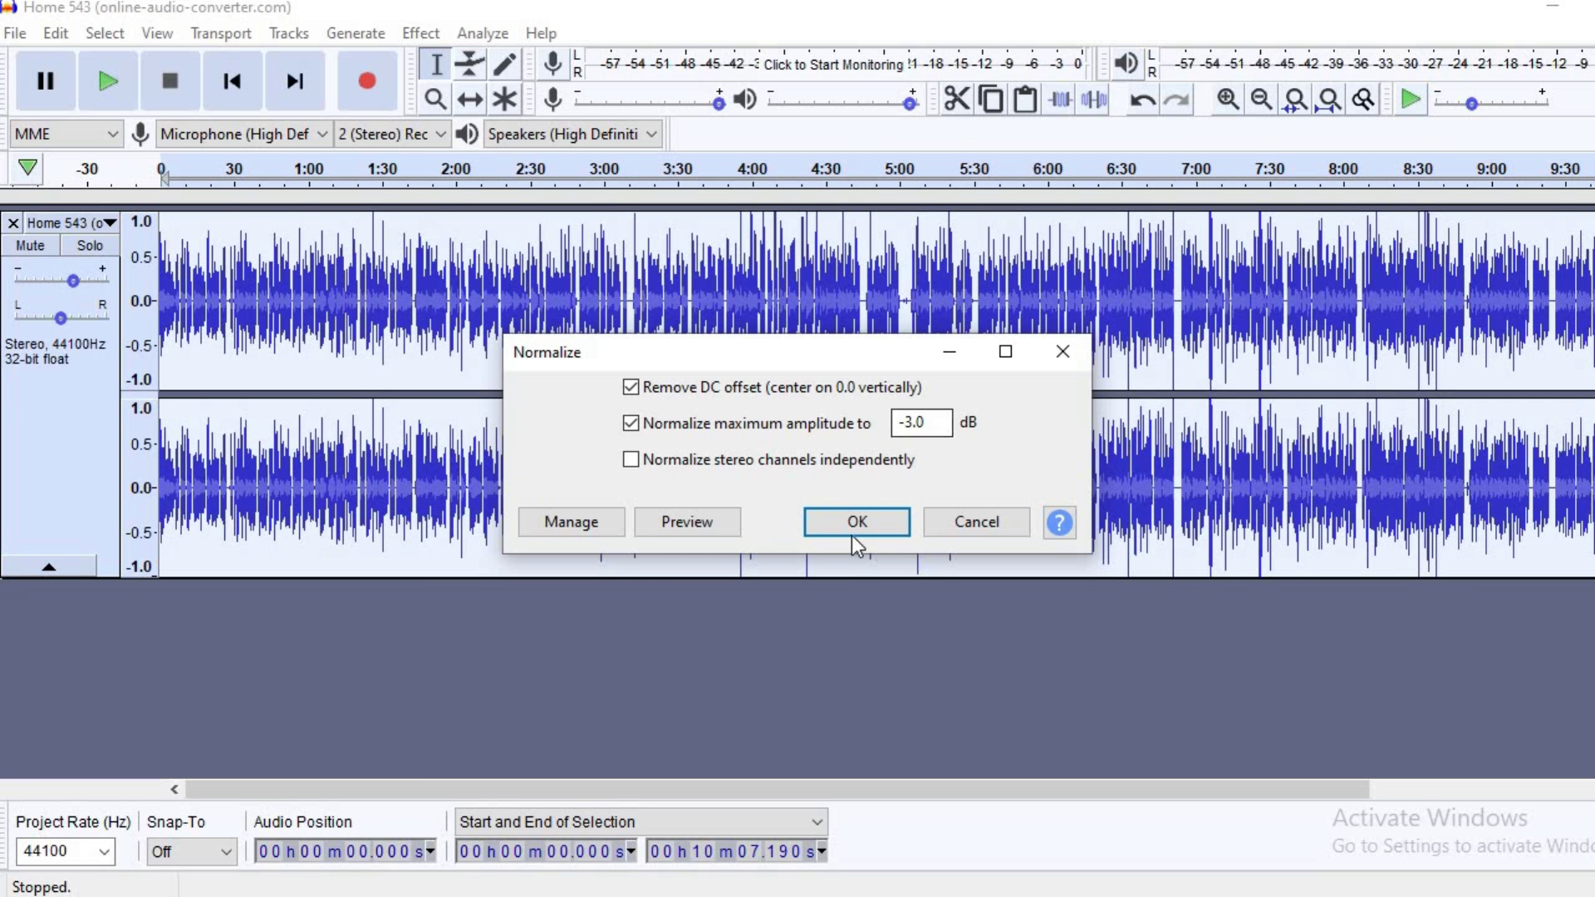
pyautogui.click(859, 525)
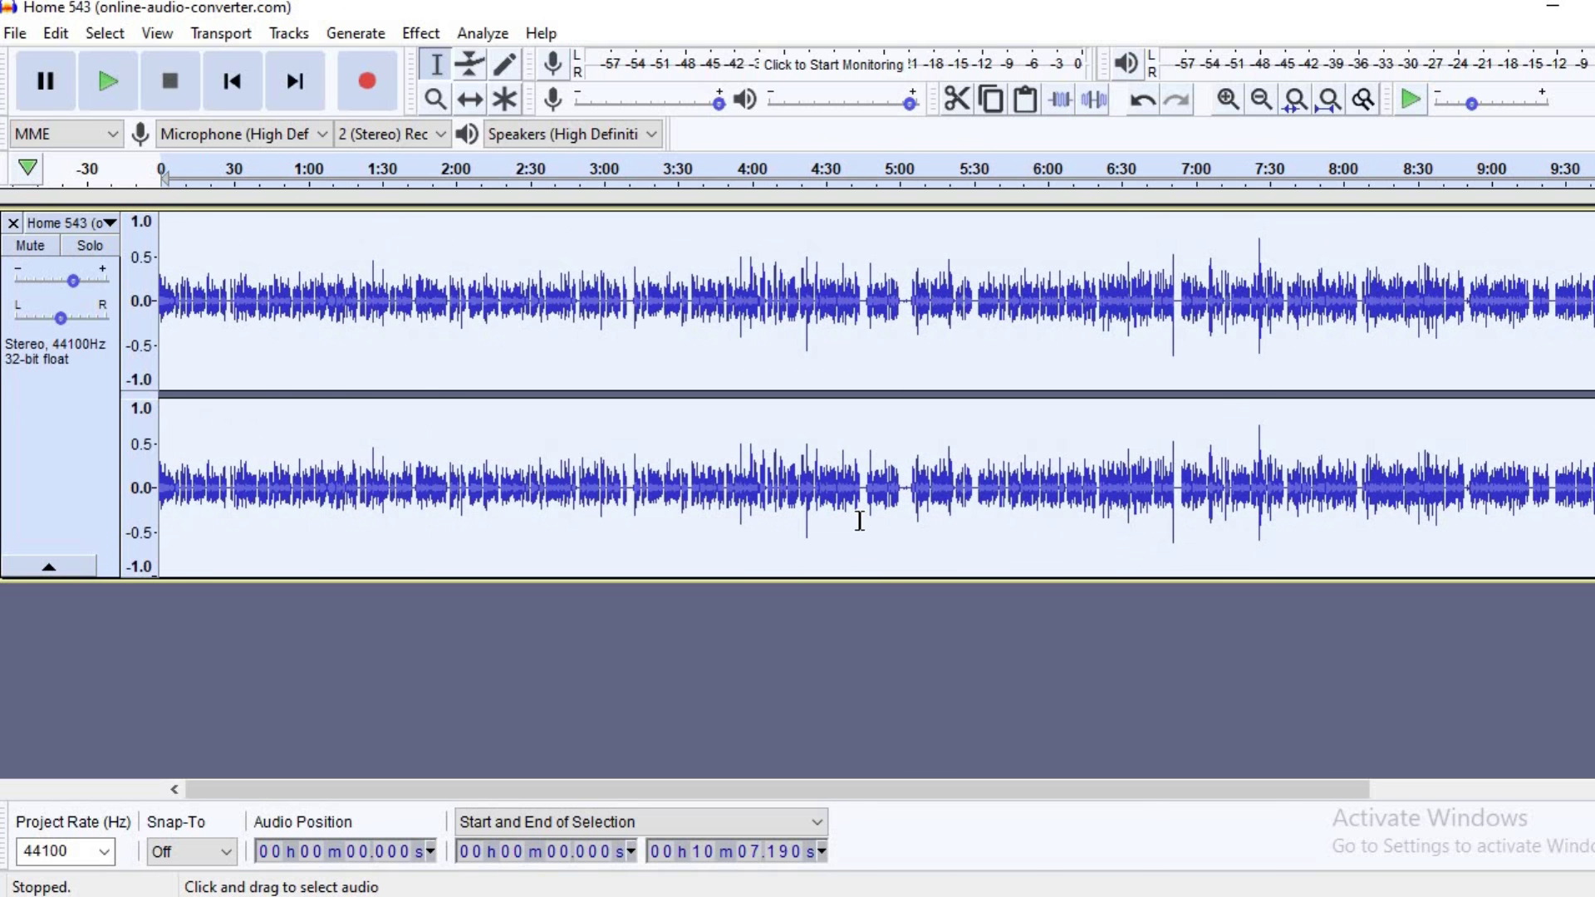
pyautogui.click(108, 81)
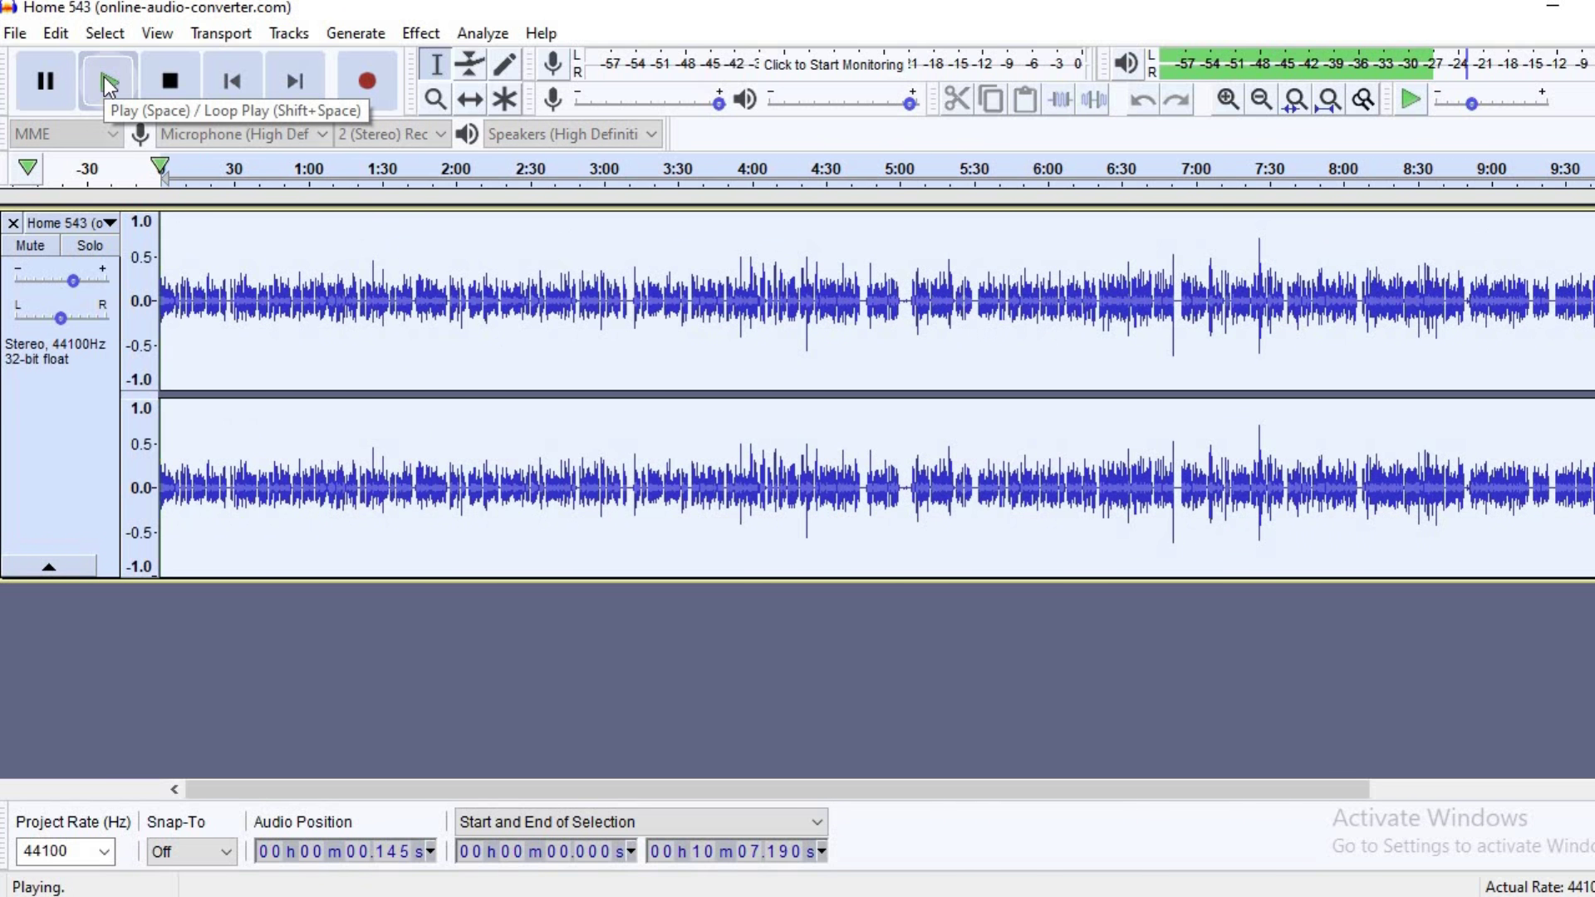
pyautogui.click(158, 86)
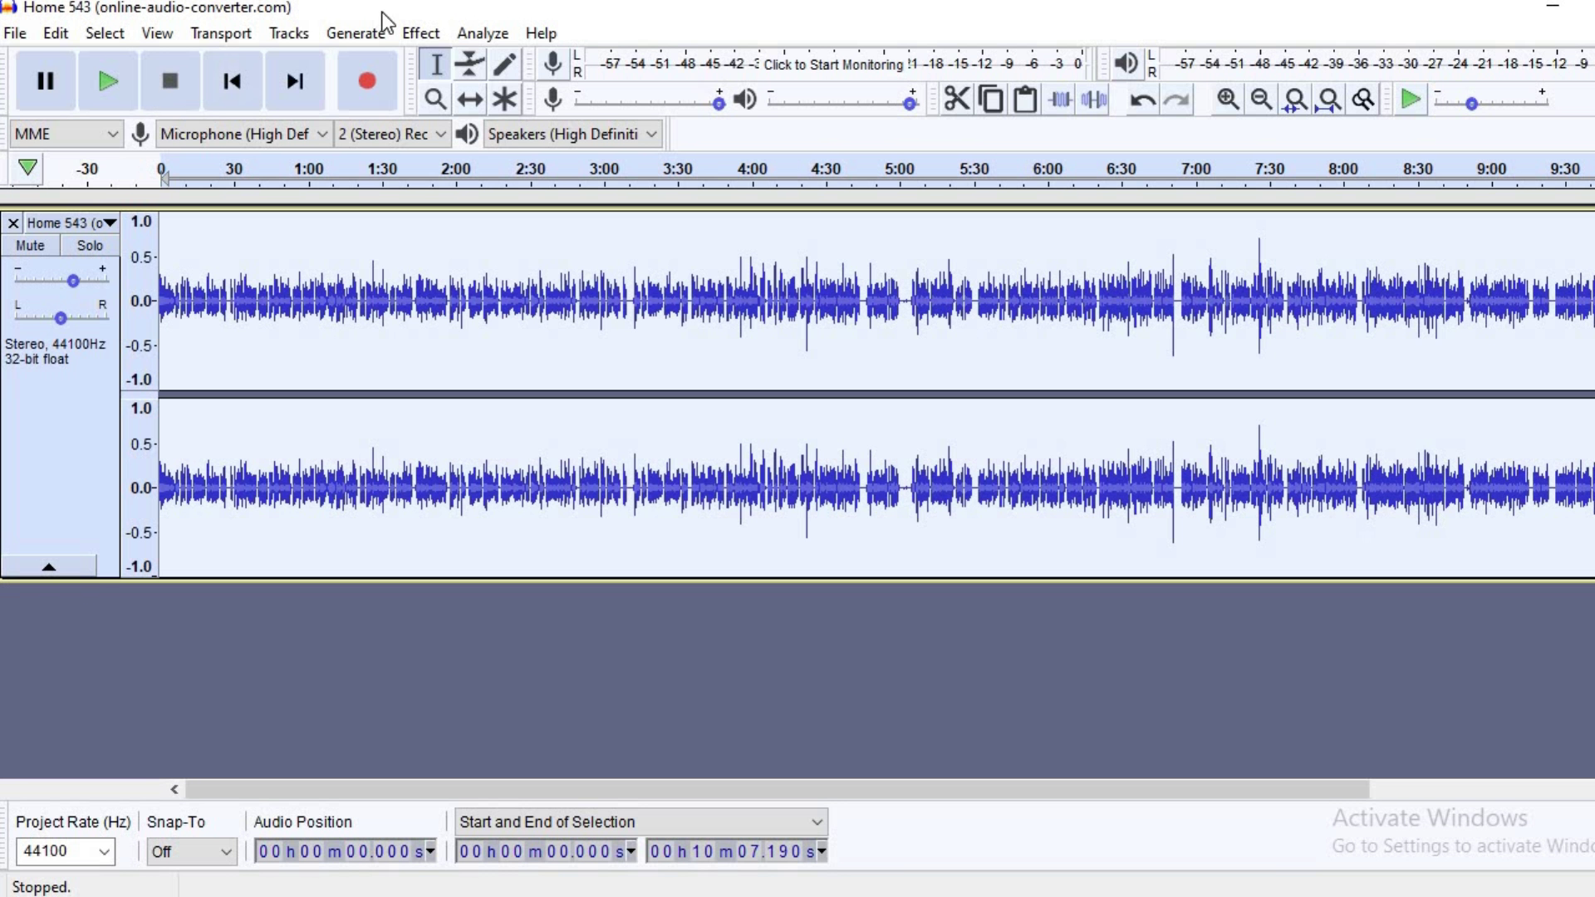
# - Browse the Effect, Generate, Tracks and View menus, ending at the File menu
pyautogui.click(420, 34)
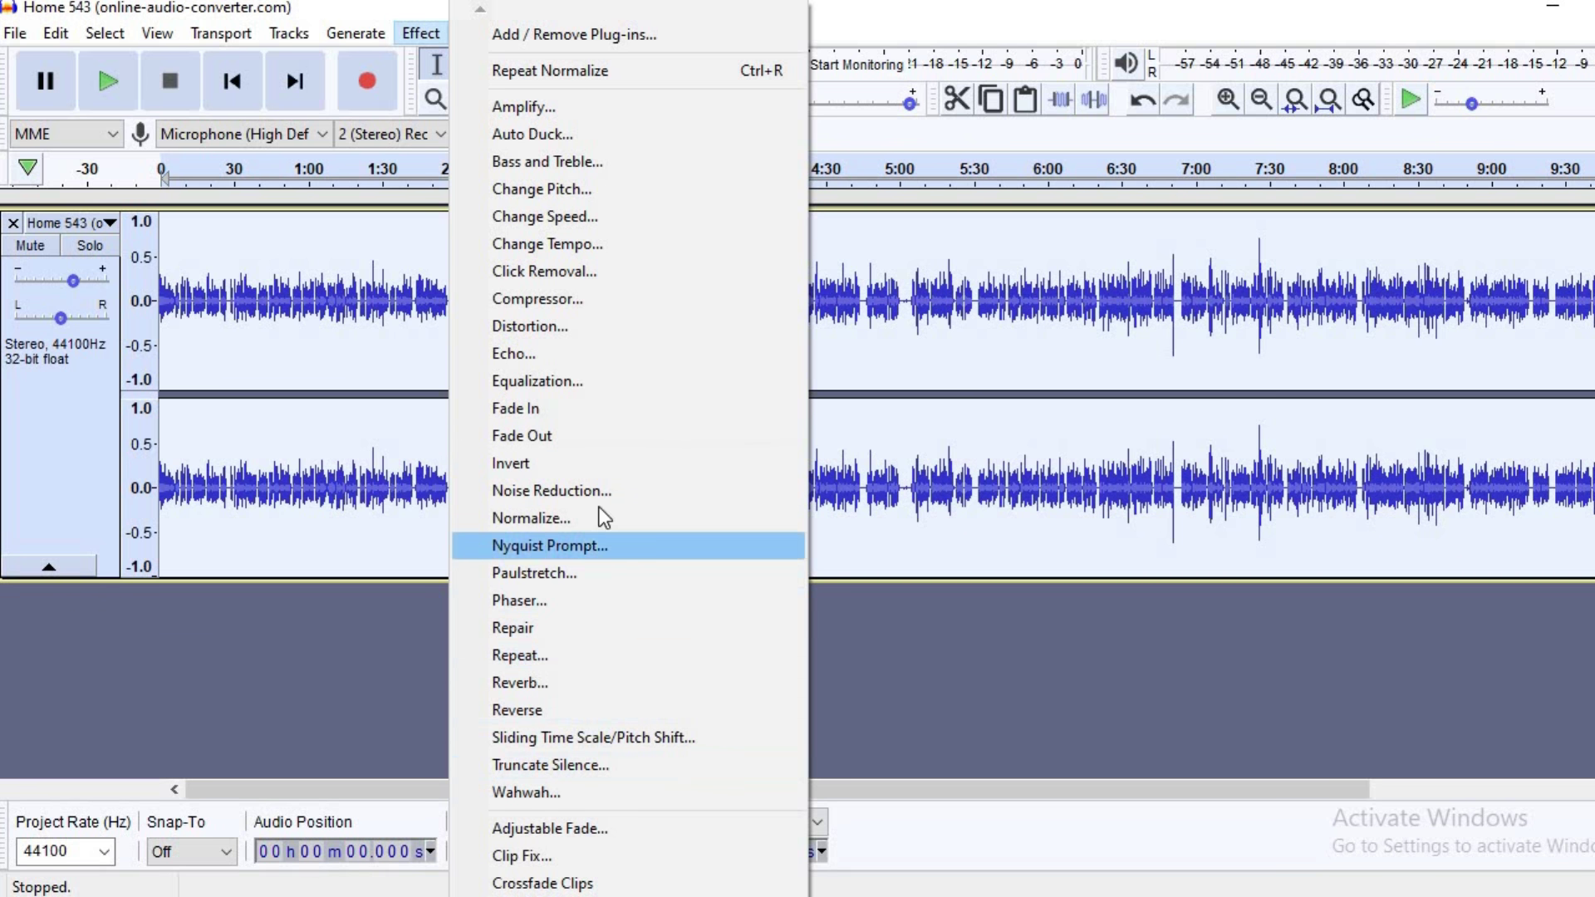
pyautogui.moveTo(344, 25)
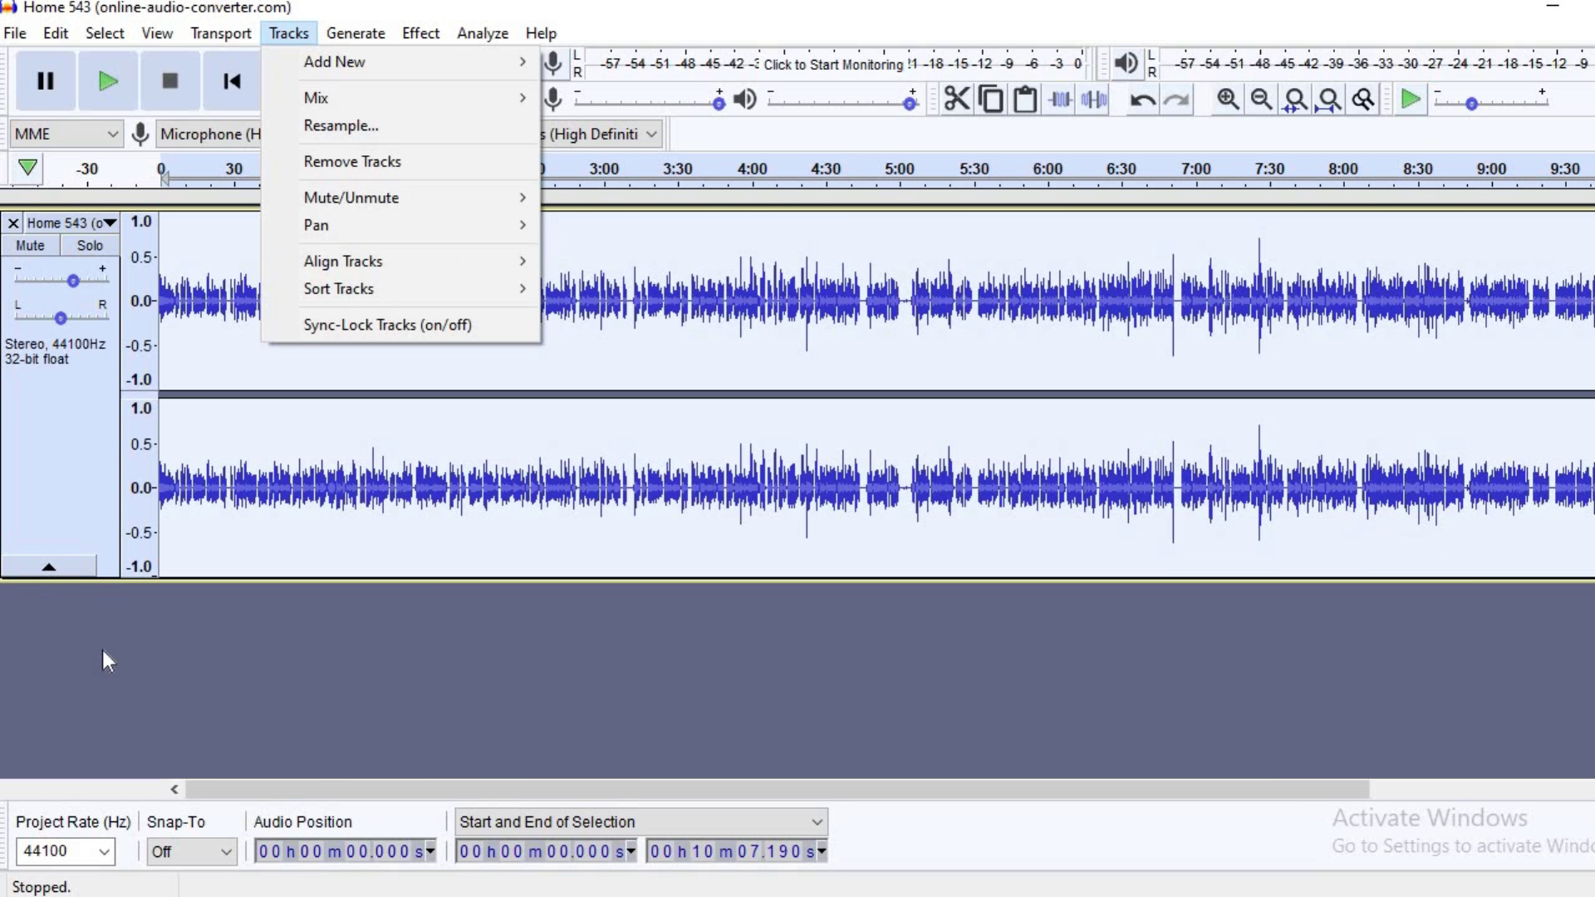
pyautogui.moveTo(222, 38)
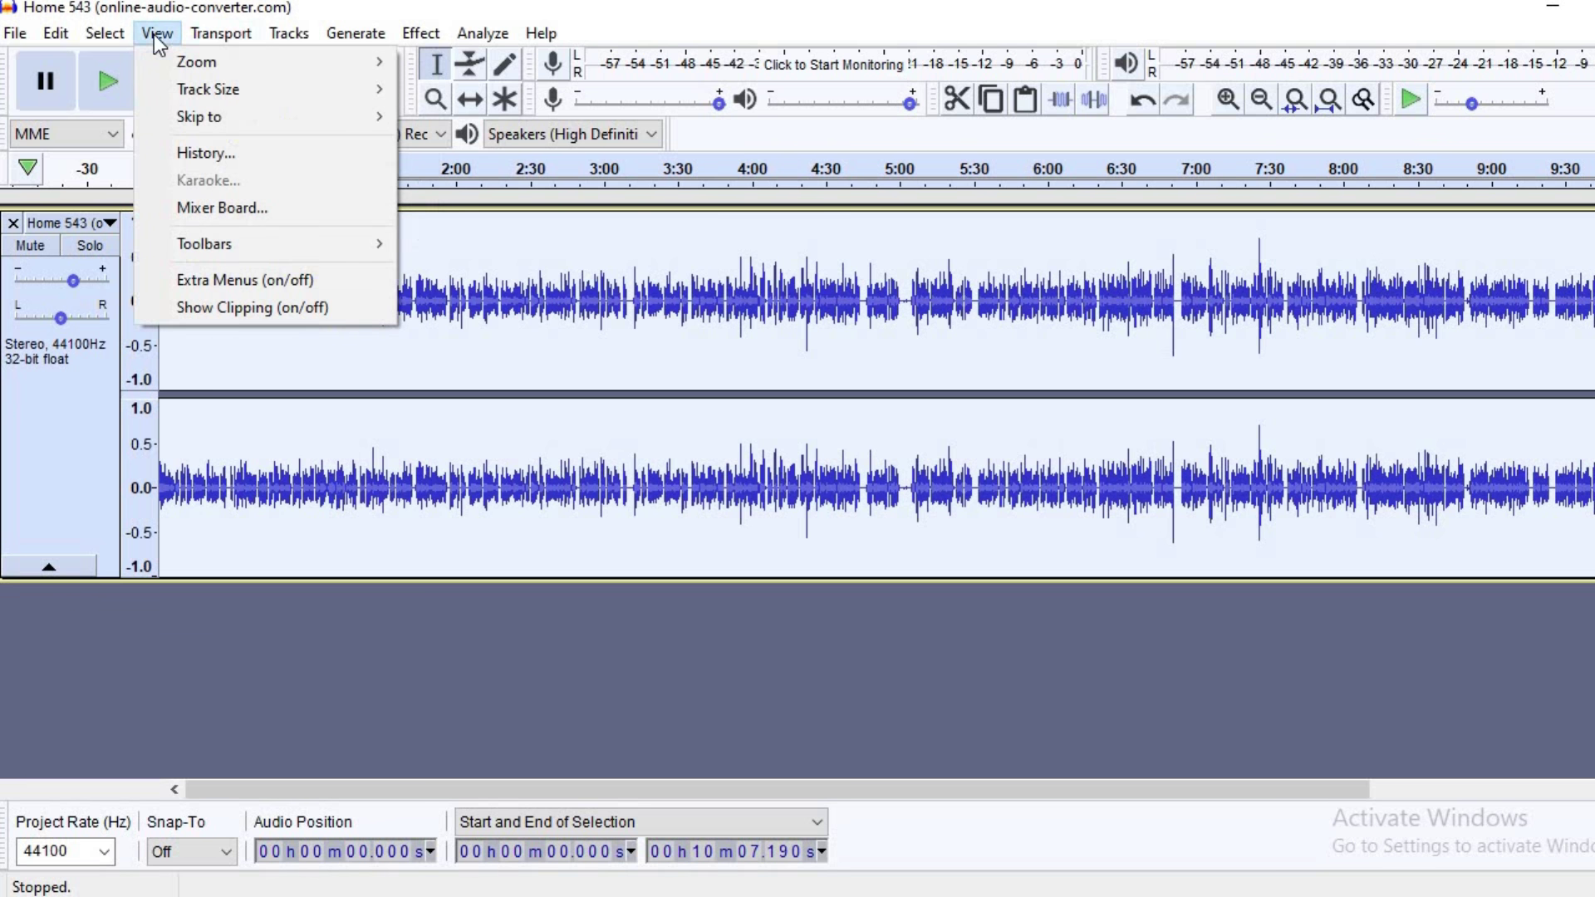
# - Export Home 543 as a 320 kbps constant-bit-rate MP3 into the conspiracy vidss folder, accepting the metadata
pyautogui.moveTo(17, 35)
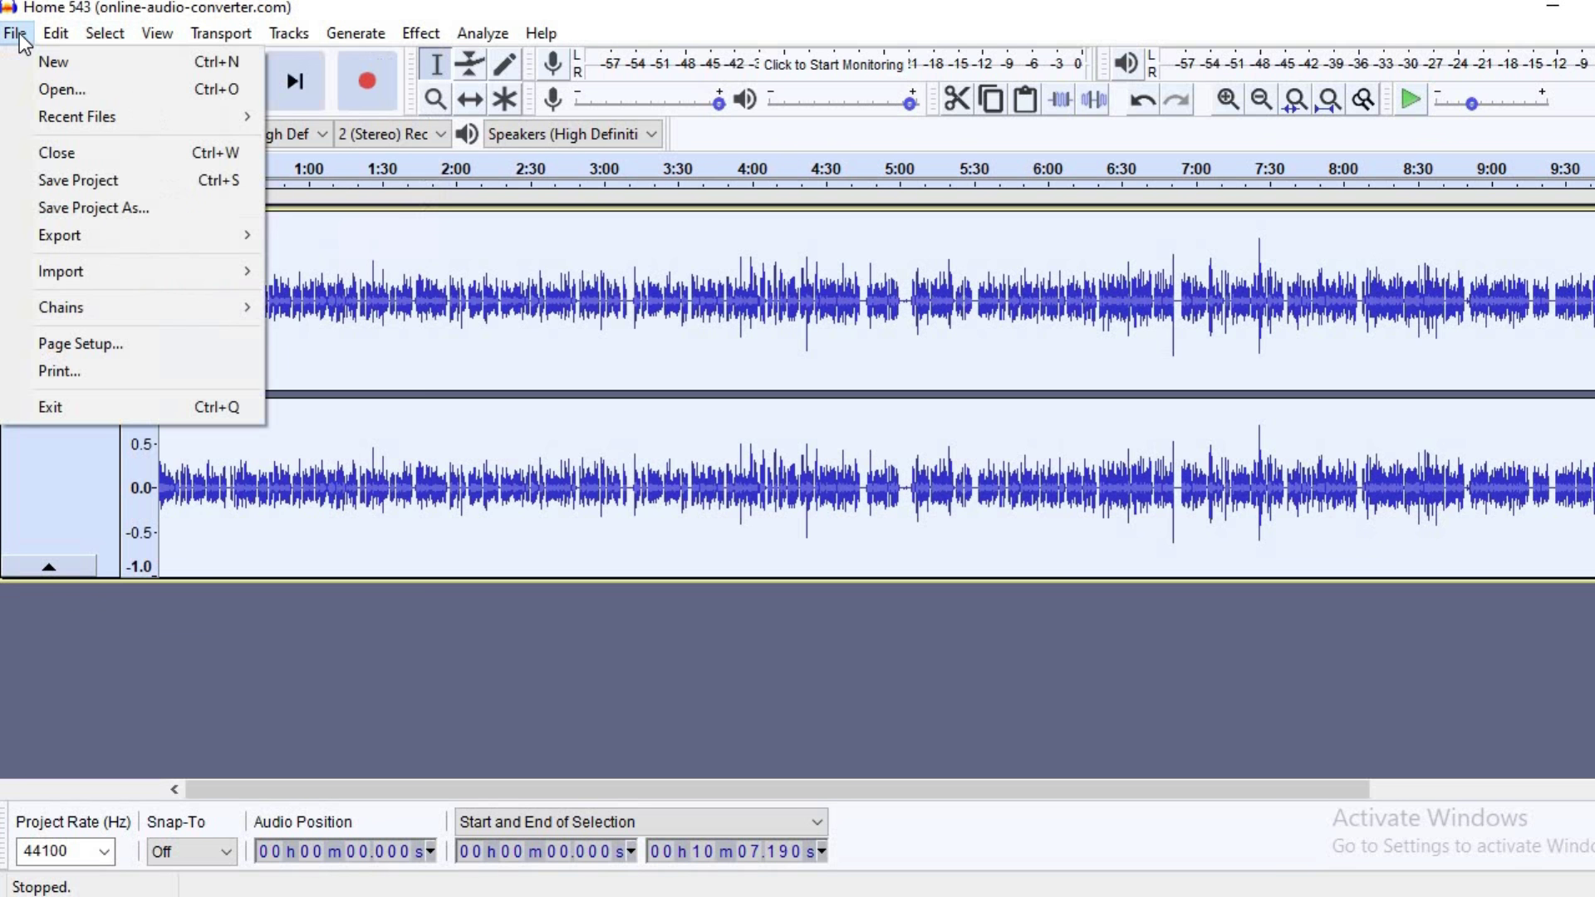
pyautogui.moveTo(141, 240)
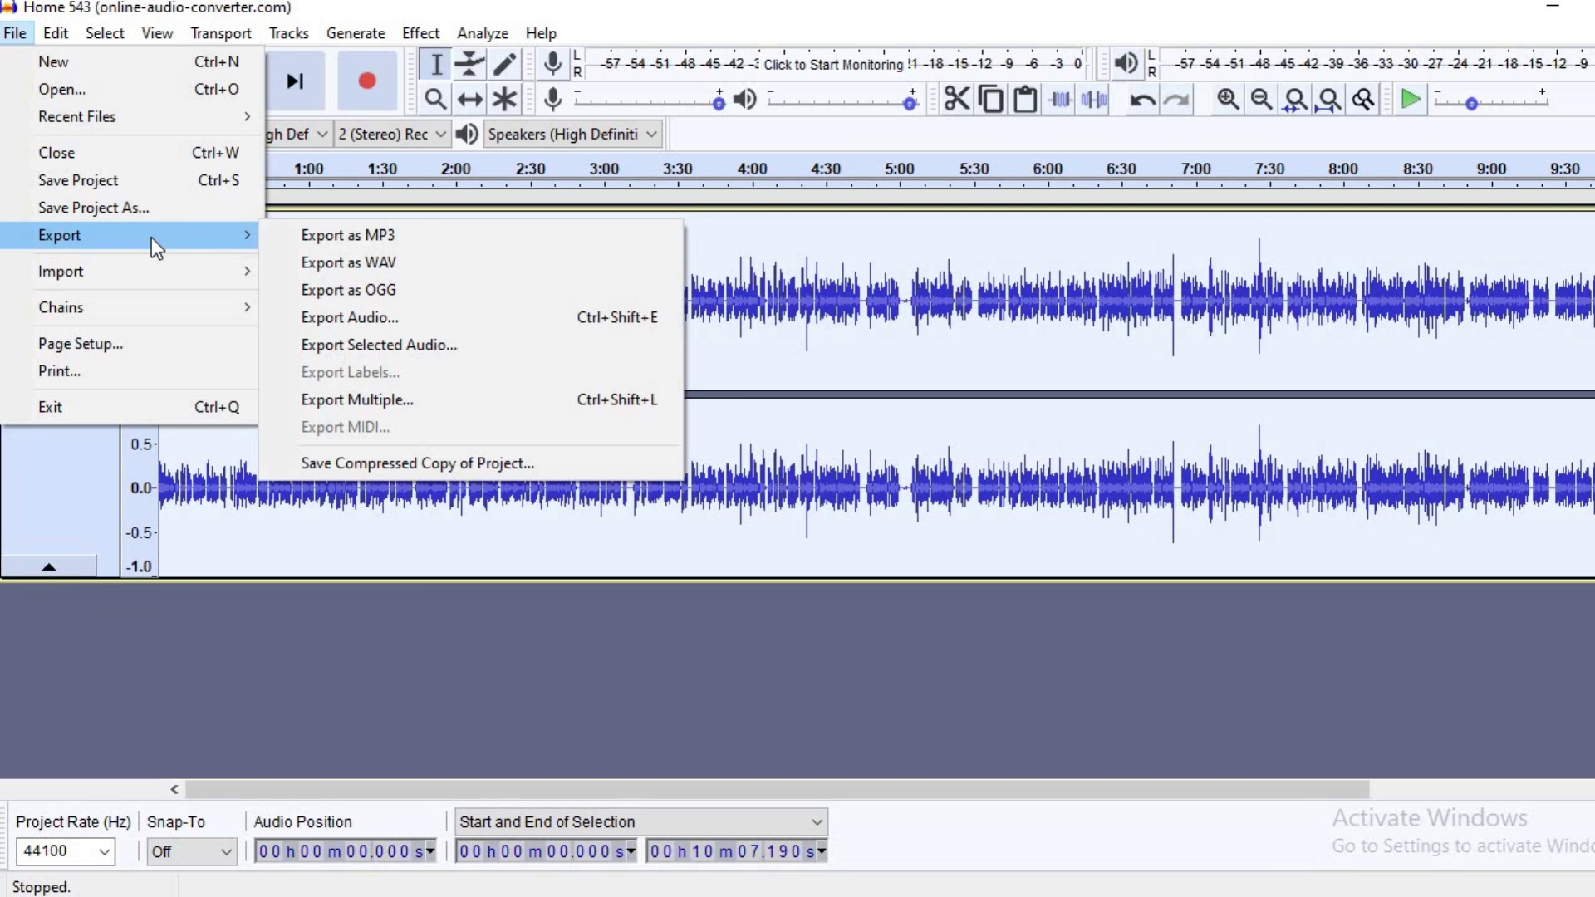
pyautogui.click(346, 237)
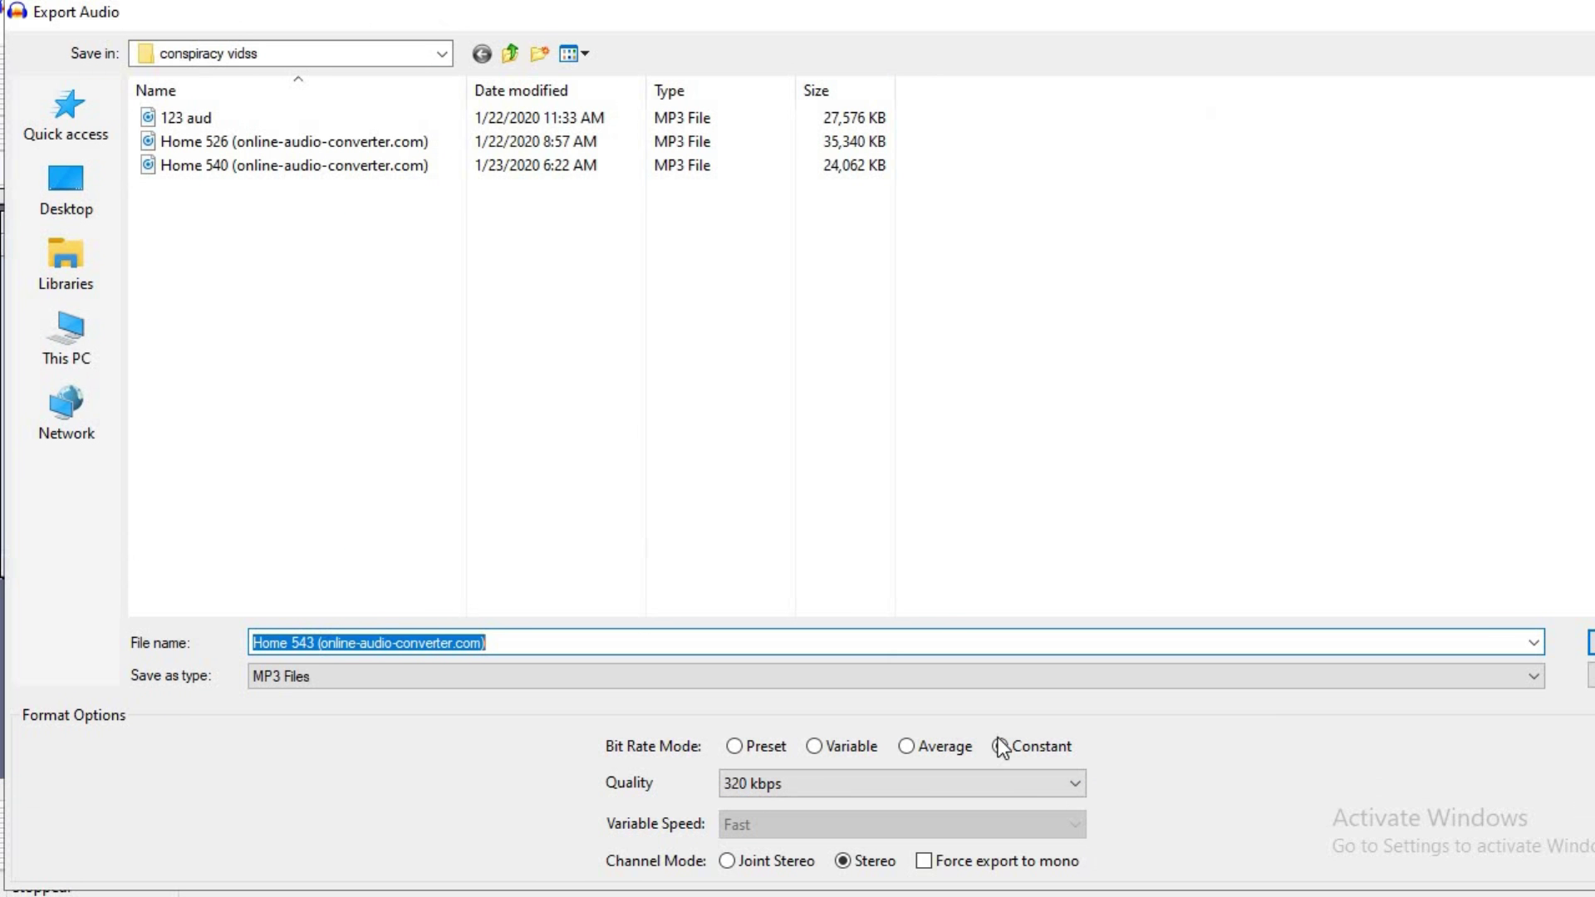
pyautogui.click(1000, 746)
pyautogui.press('Return')
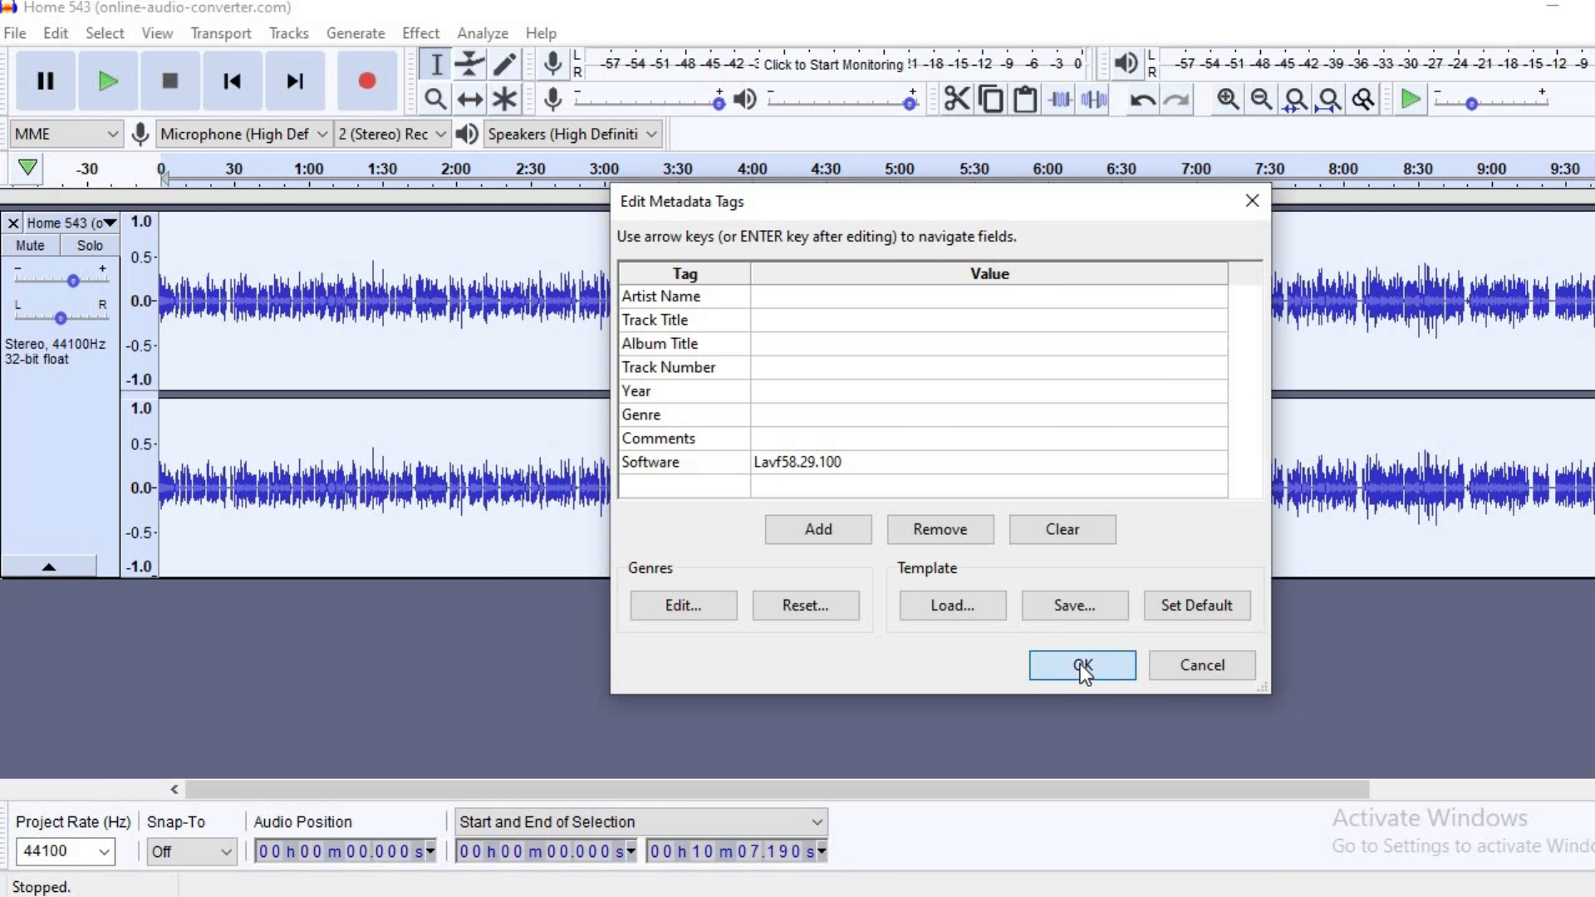
pyautogui.click(1080, 664)
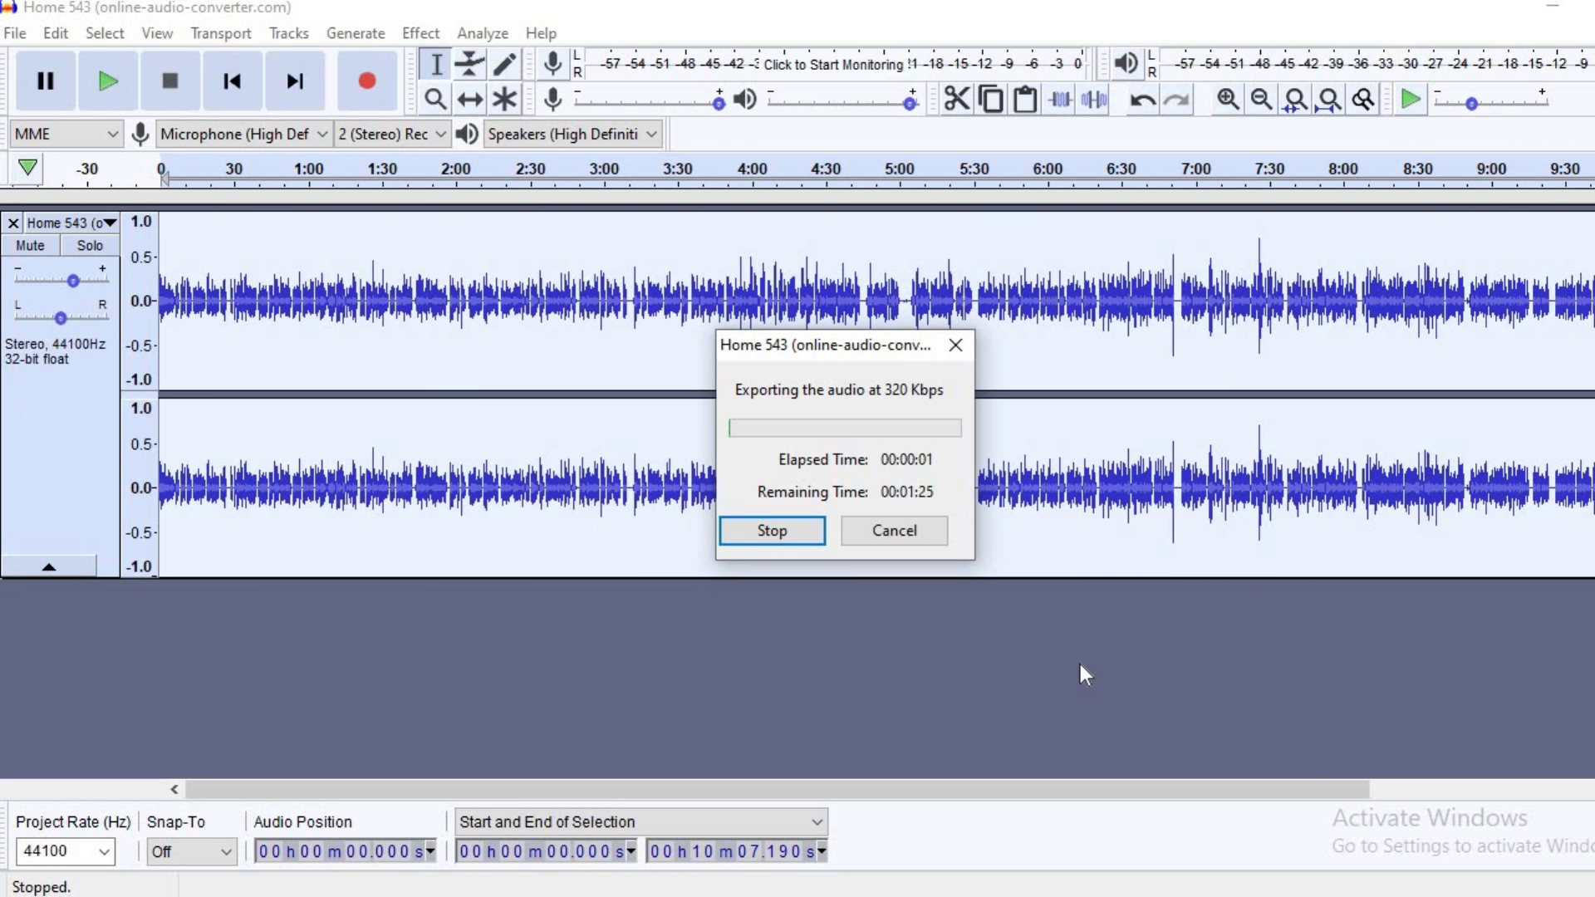